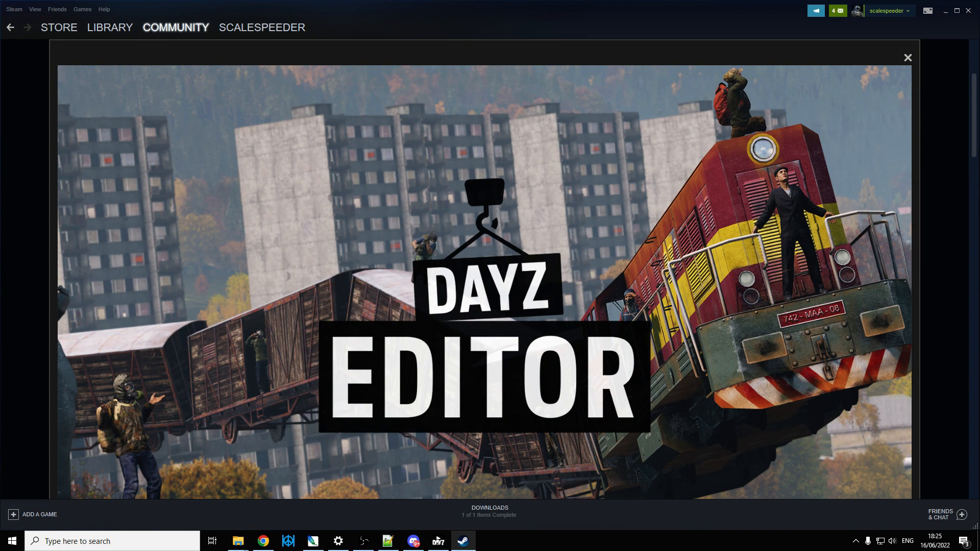
Step: Close the enlarged image and review the DayZ-Editor workshop page, including its required items
left_click(908, 58)
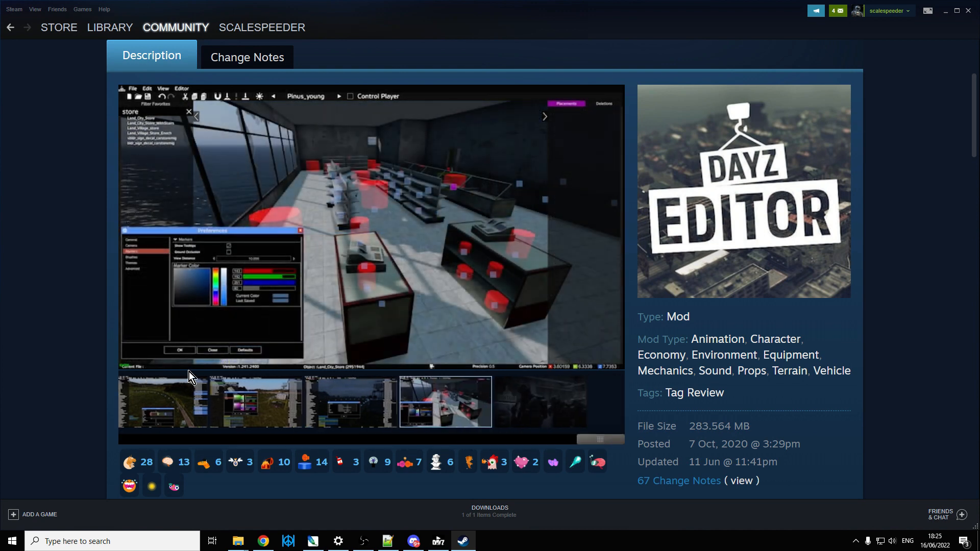
scroll(326, 363, "down", 5)
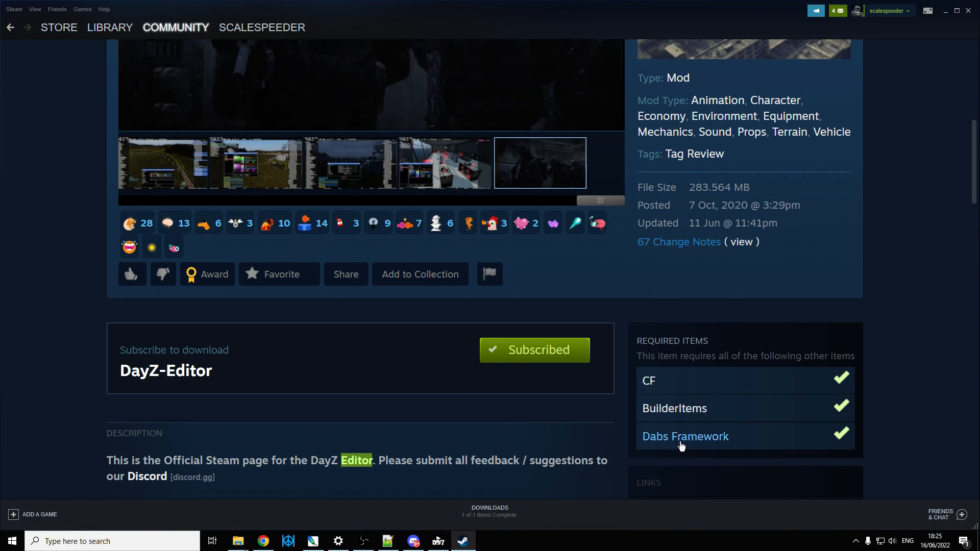
scroll(458, 345, "up", 5)
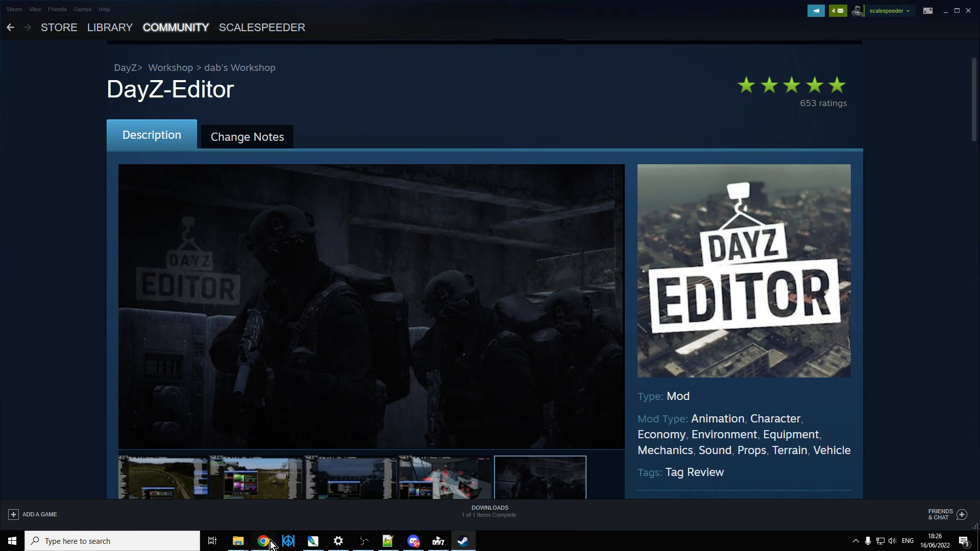
Step: Switch to Chrome and view the JSON Formatter & Validator page and the XML validation page
left_click(263, 541)
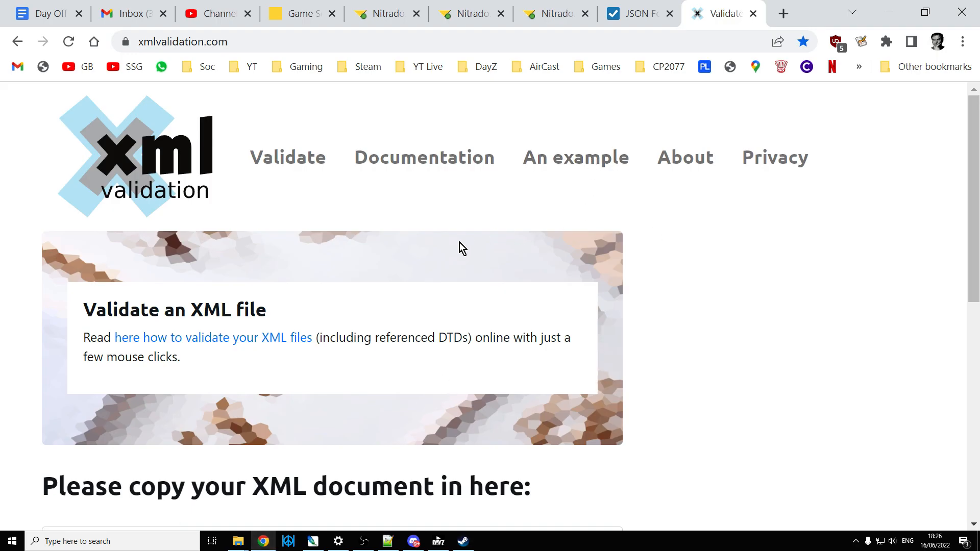
left_click(635, 12)
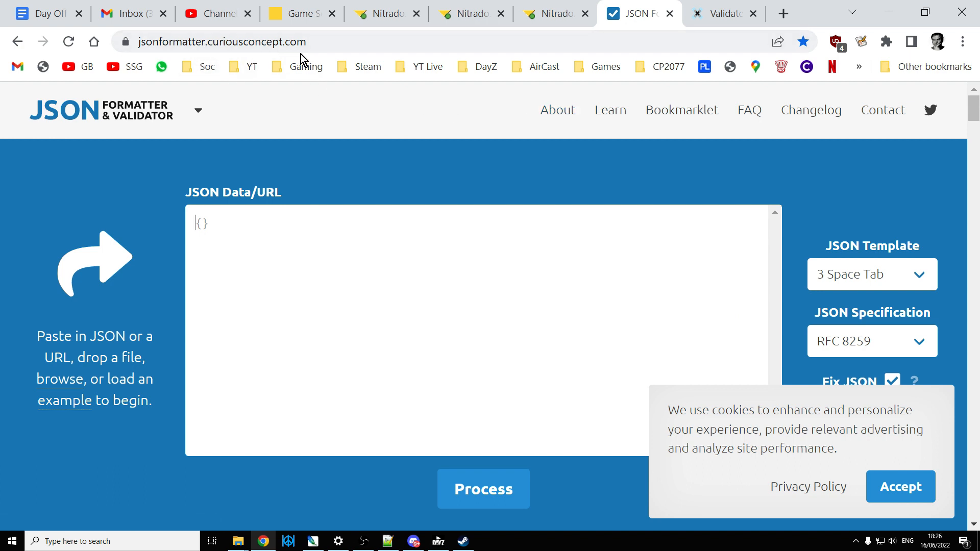
left_click(719, 17)
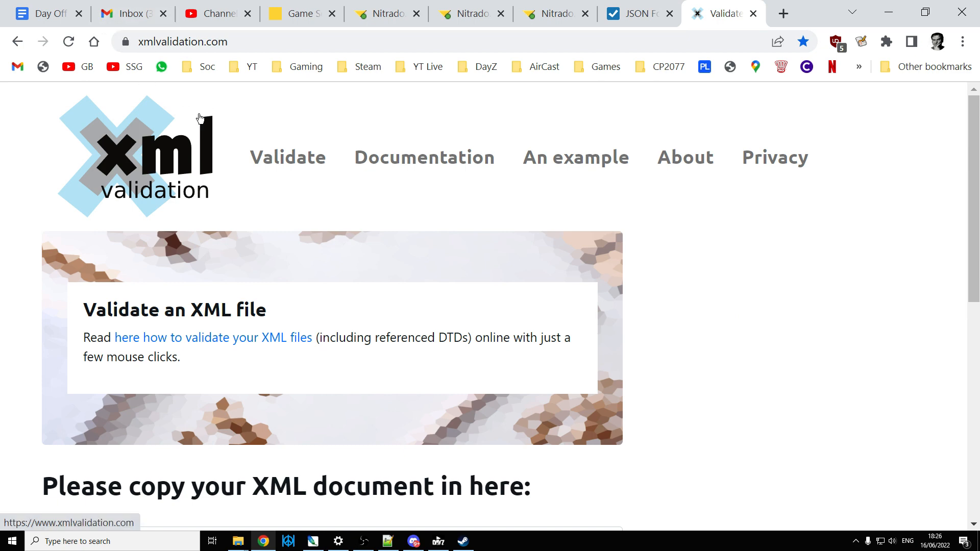
Step: View the Nitrado game server list and look over the PlayStation DayZ server's dashboard
left_click(300, 16)
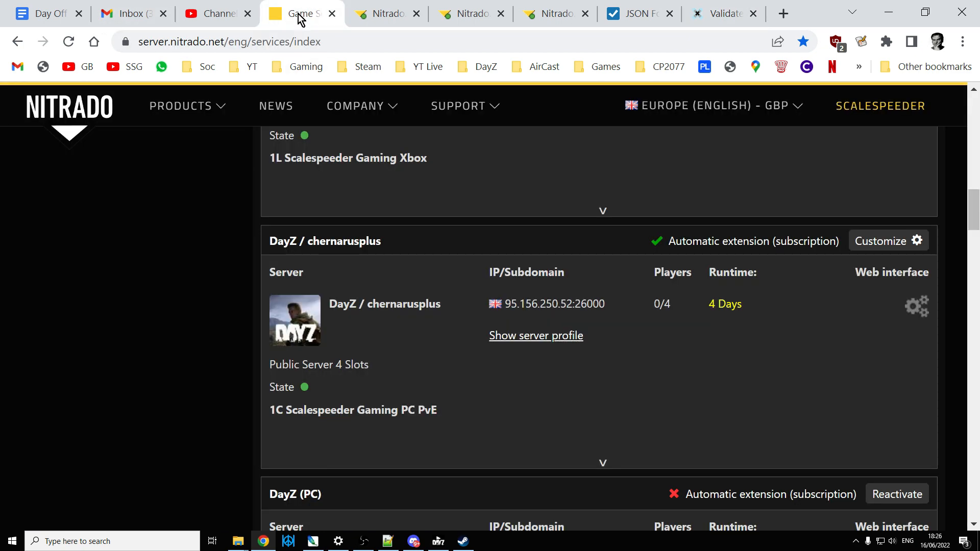
scroll(324, 193, "up", 15)
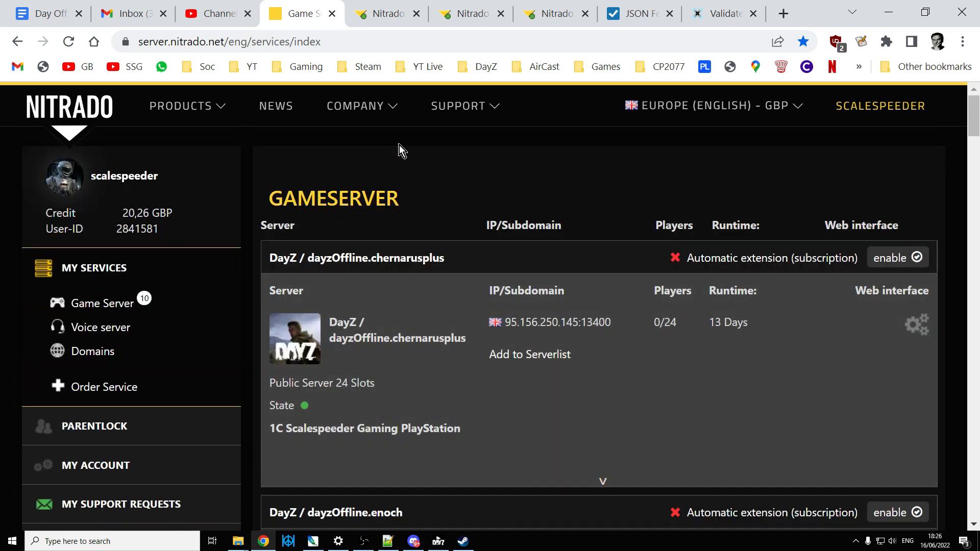
left_click(383, 13)
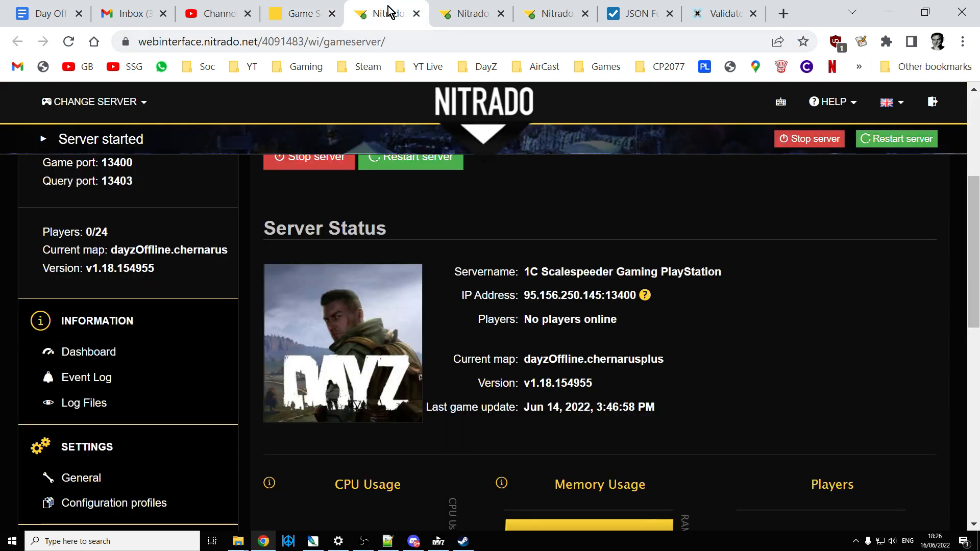
scroll(533, 273, "up", 3)
scroll(533, 273, "down", 3)
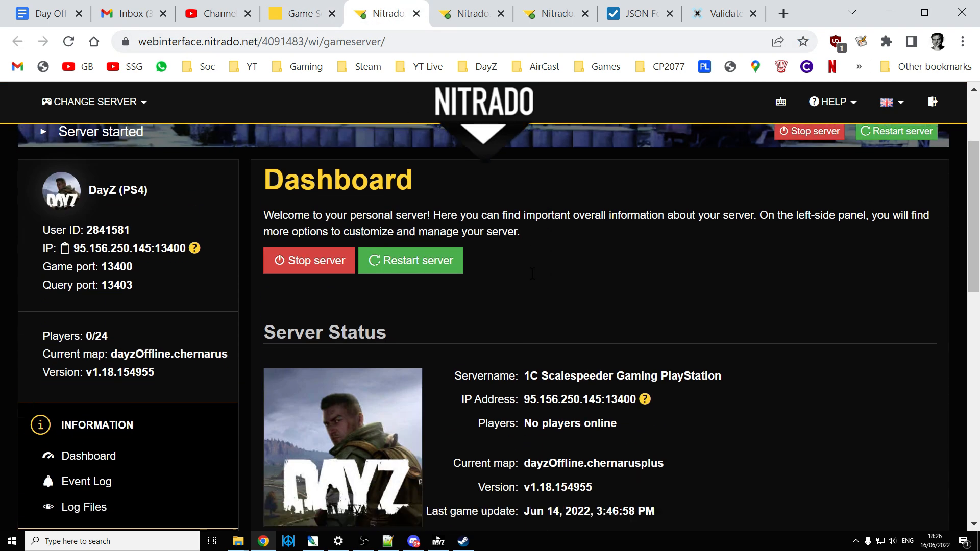
scroll(532, 276, "down", 4)
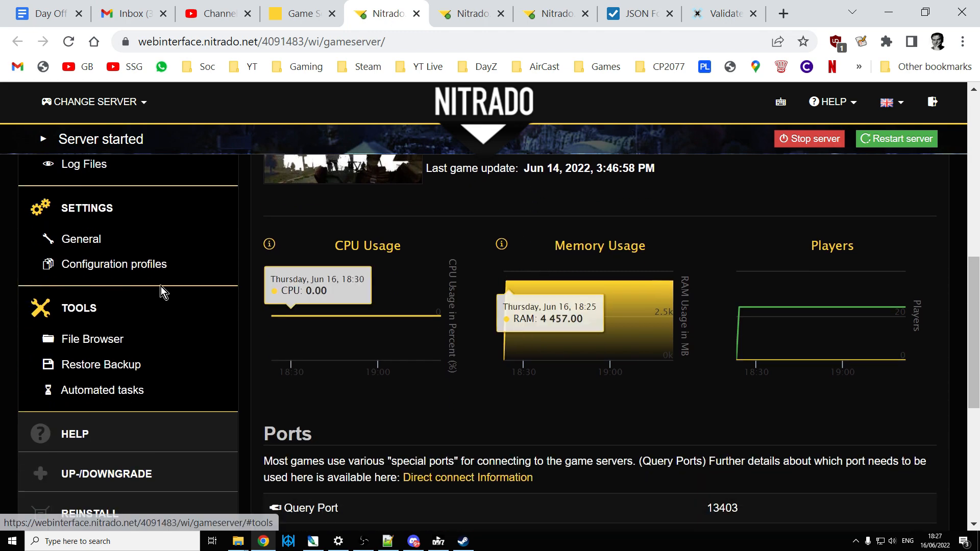
Step: Open the PlayStation server's general settings and check the Enable cfggameplay.json option
left_click(82, 240)
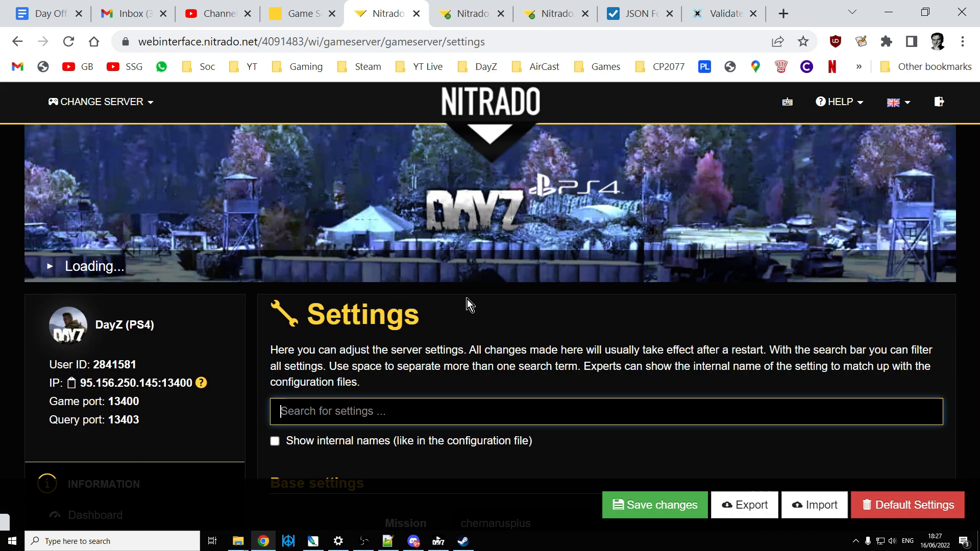
scroll(467, 299, "down", 15)
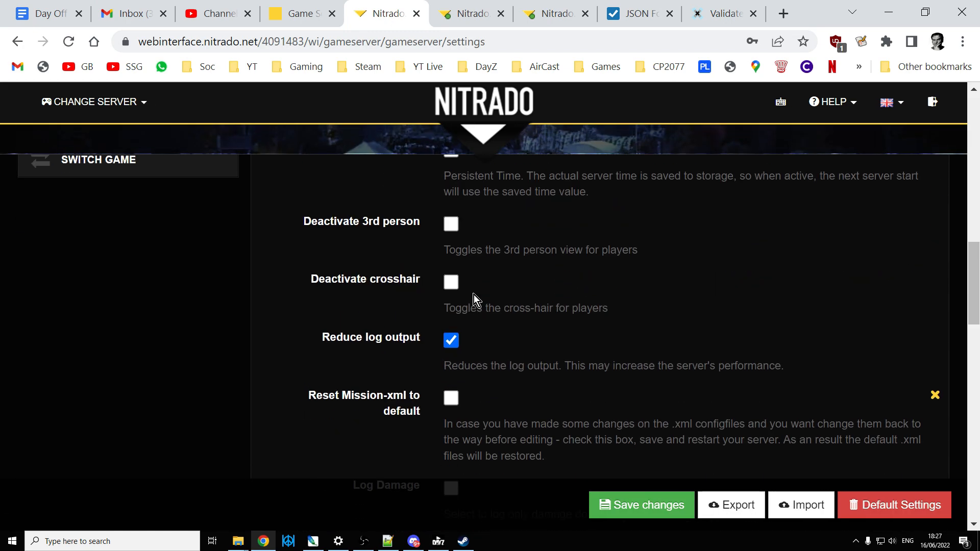
scroll(474, 295, "down", 7)
scroll(474, 305, "down", 9)
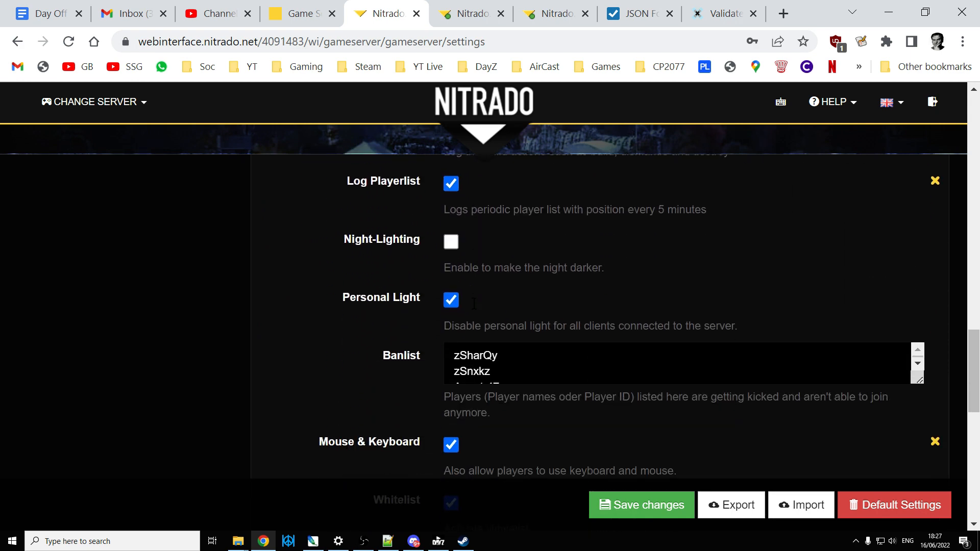
scroll(474, 316, "down", 3)
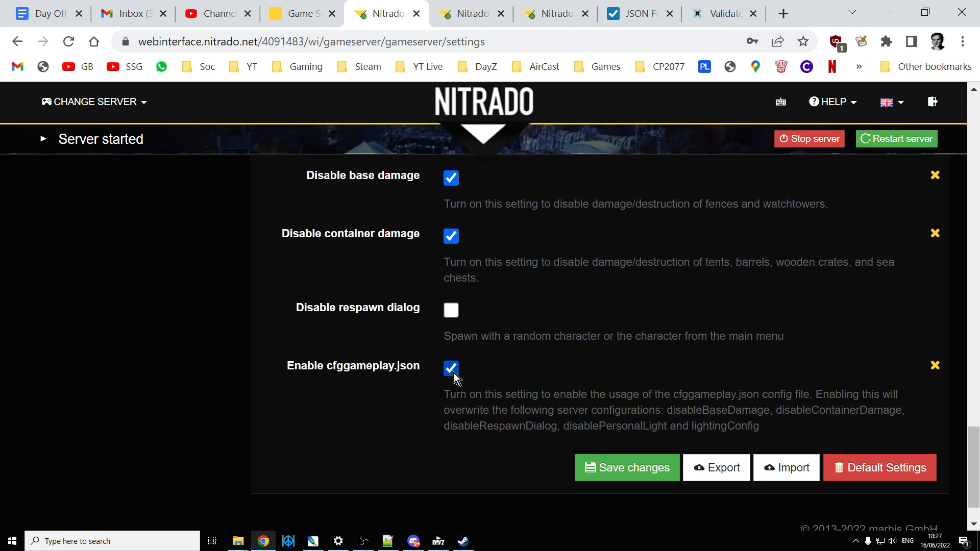
Step: Check the Enable cfggameplay.json option in the PC server's general settings
left_click(467, 13)
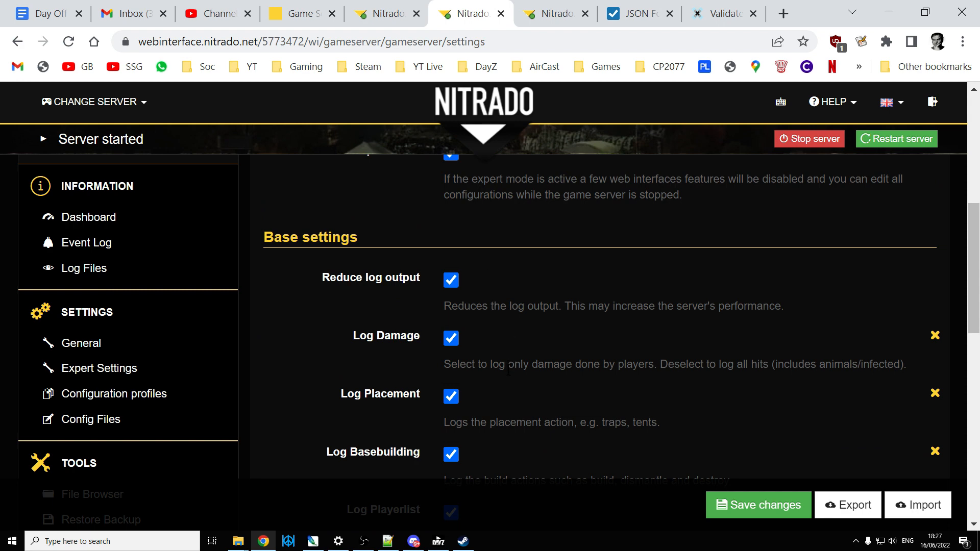
scroll(508, 373, "down", 10)
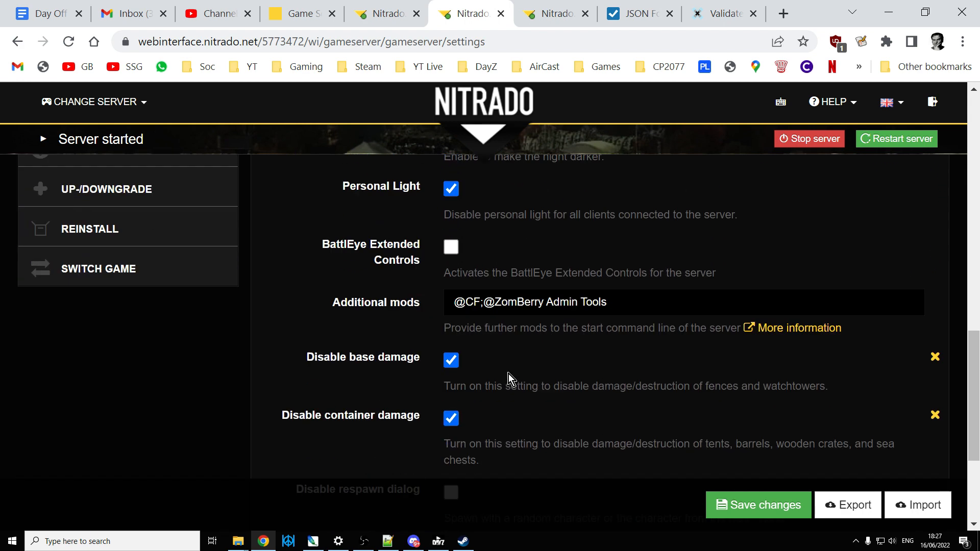
scroll(507, 380, "down", 2)
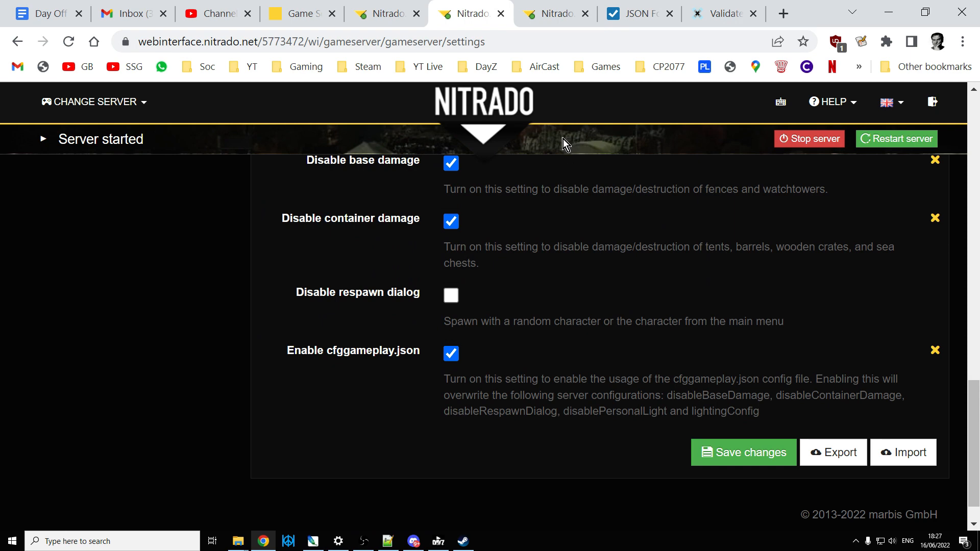
Step: View the PC server's expert settings configuration and highlight the enableCfgGameplayFile line
left_click(556, 16)
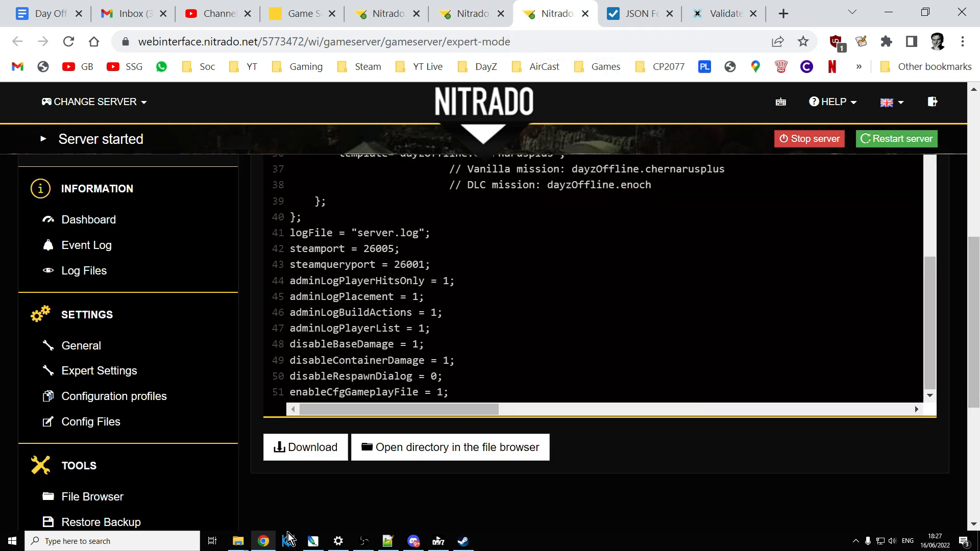
mouse_move(265, 545)
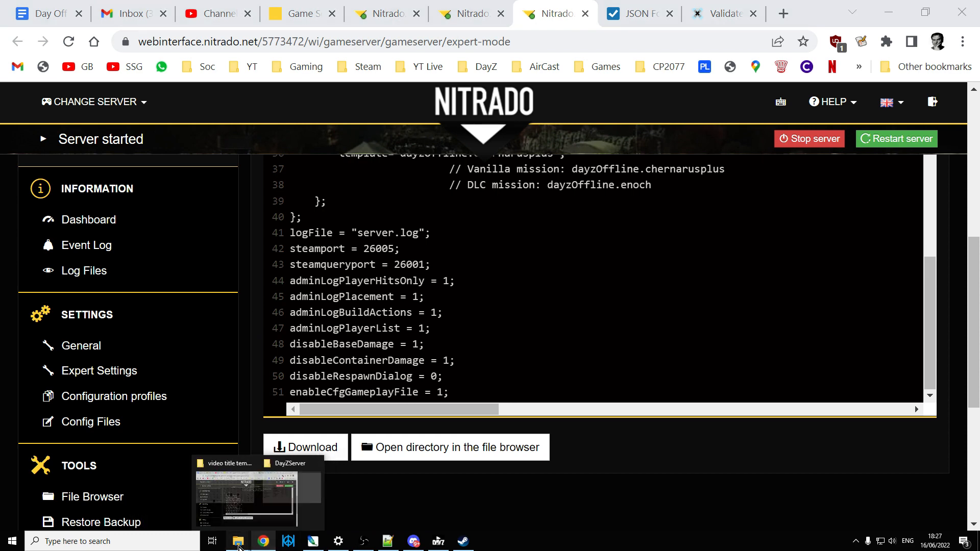
left_click(293, 490)
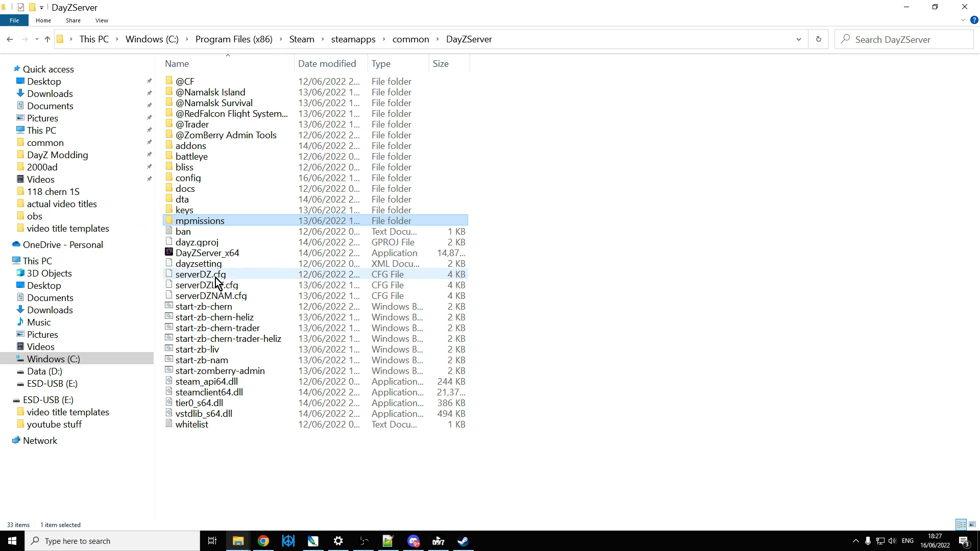
left_click(262, 543)
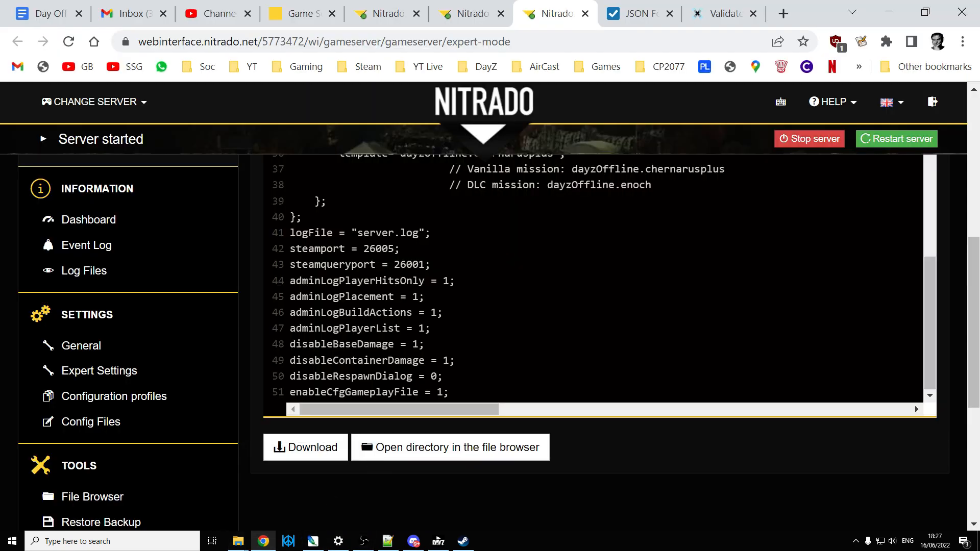
scroll(454, 338, "up", 3)
scroll(453, 338, "down", 5)
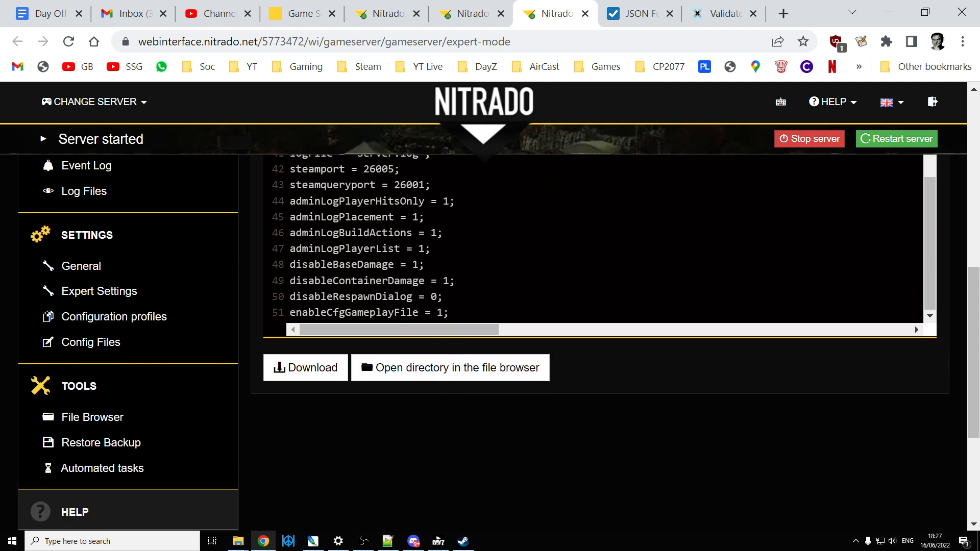
left_click_drag(449, 312, 289, 313)
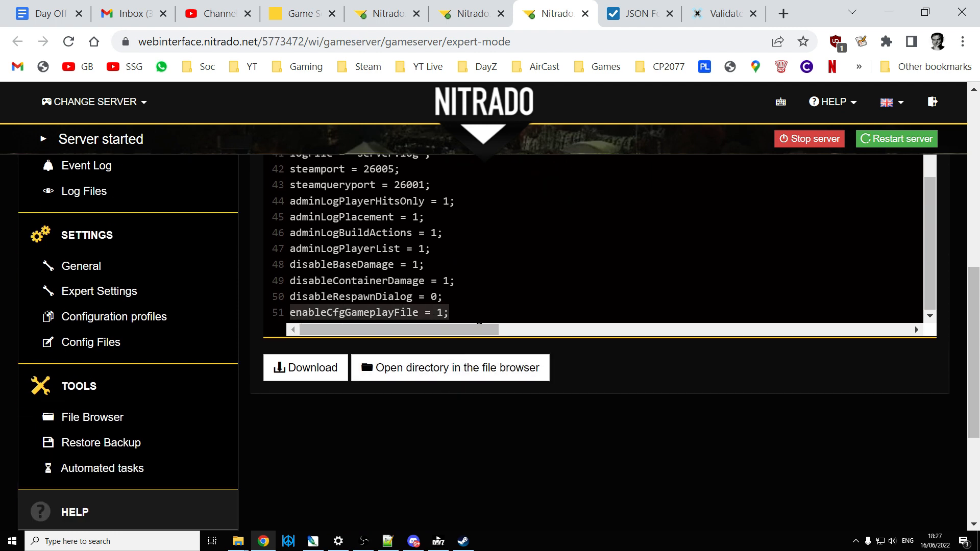
scroll(603, 245, "up", 1)
scroll(602, 245, "down", 1)
Step: Open serverDZ.cfg from the local DayZServer folder in Notepad++ and highlight the enableCfgGameplayFile line
left_click(263, 542)
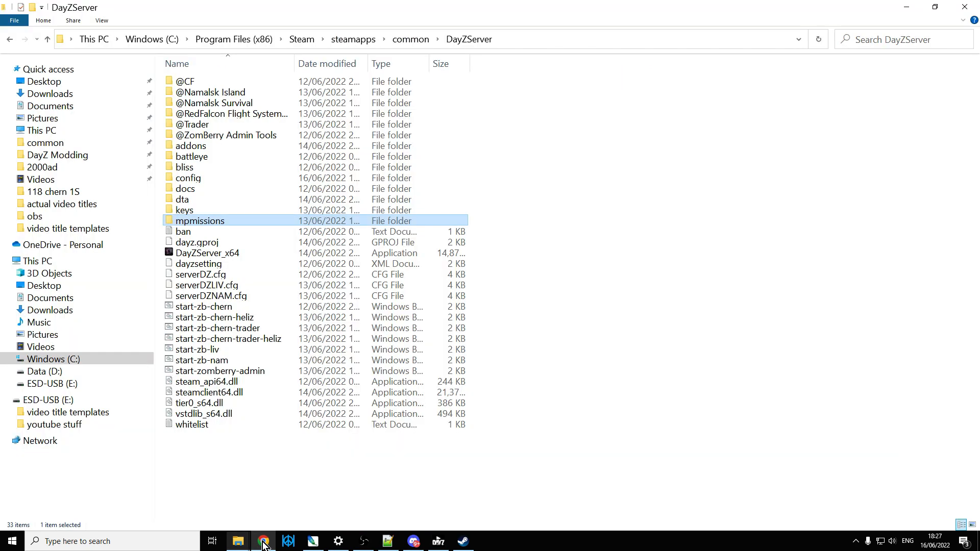
right_click(209, 284)
left_click(204, 275)
right_click(209, 276)
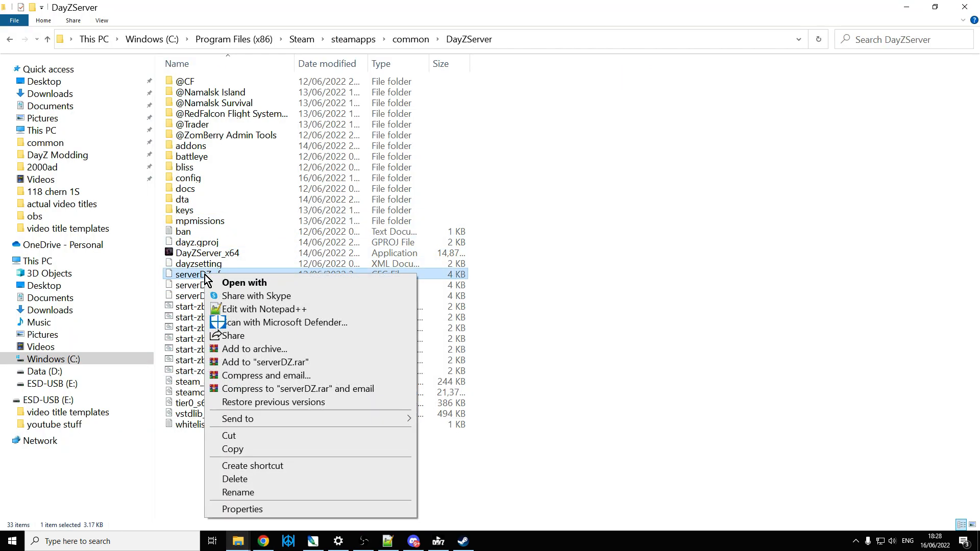
left_click(270, 311)
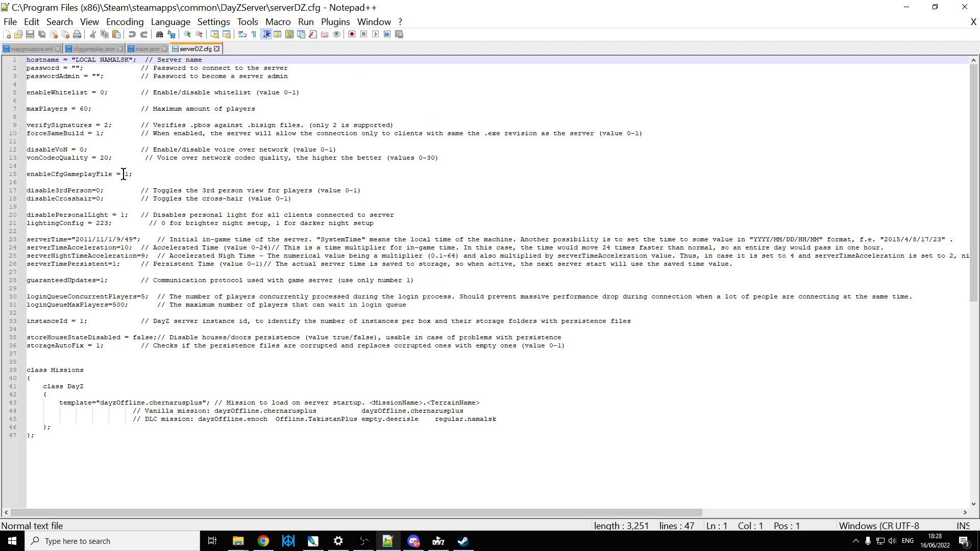
left_click_drag(148, 174, 19, 174)
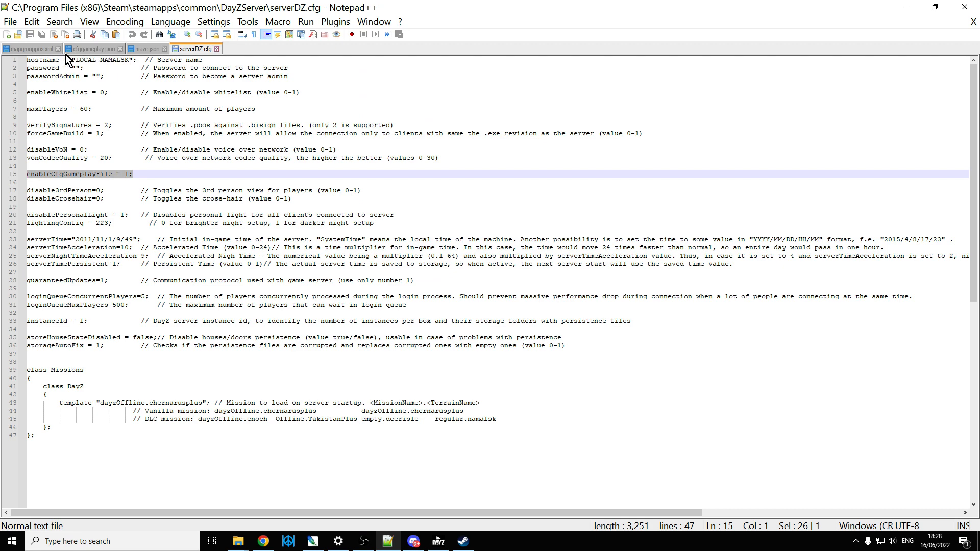
Step: Show cfggameplay.json and select the objectSpawnersArr line that references custom/maze.json in WorldsData
left_click(96, 50)
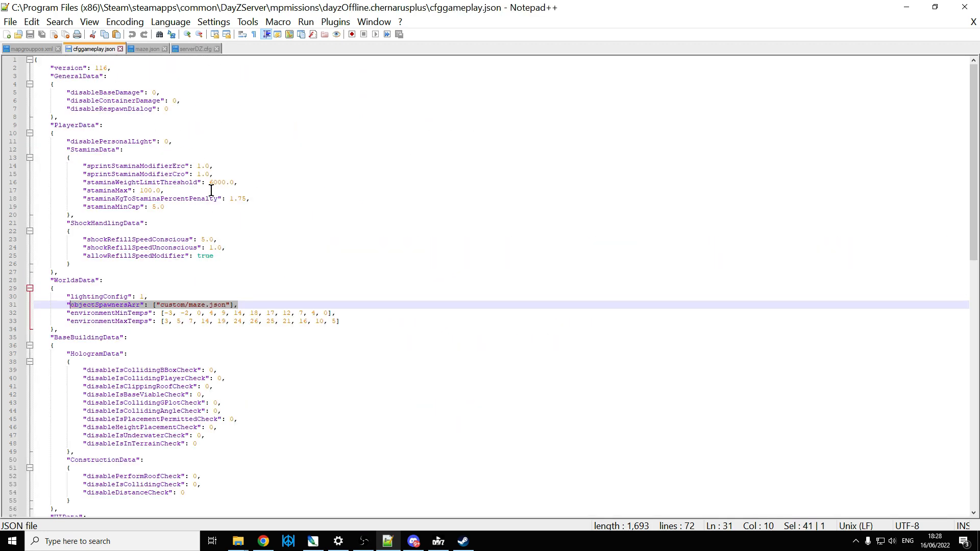
left_click_drag(67, 305, 238, 305)
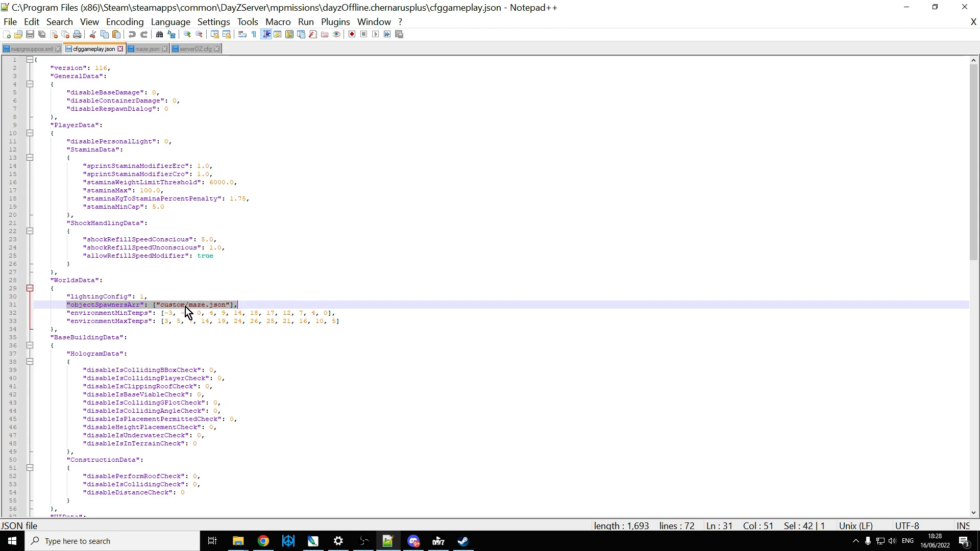
Step: Switch to Chrome and browse the dayzstandalone folder in the Nitrado PC server's file browser
left_click(263, 542)
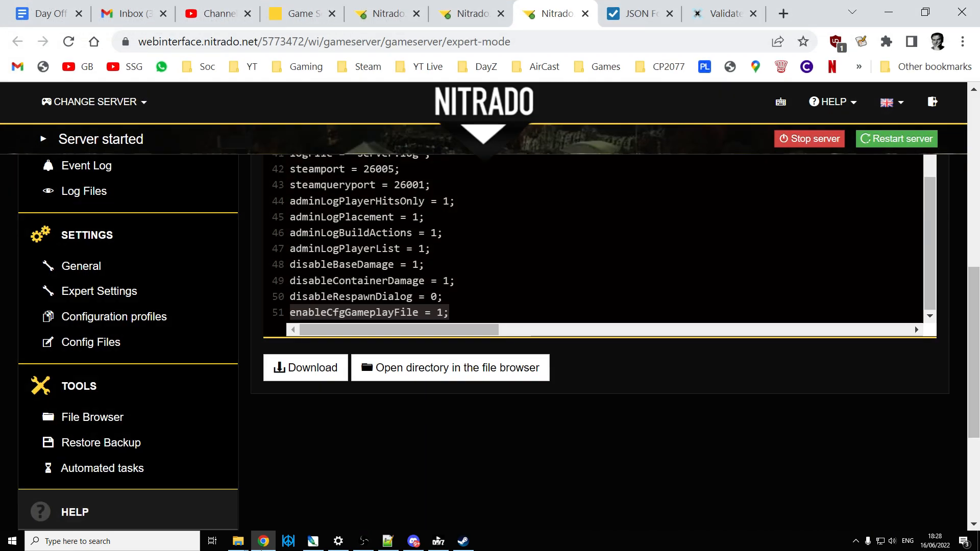
left_click(461, 16)
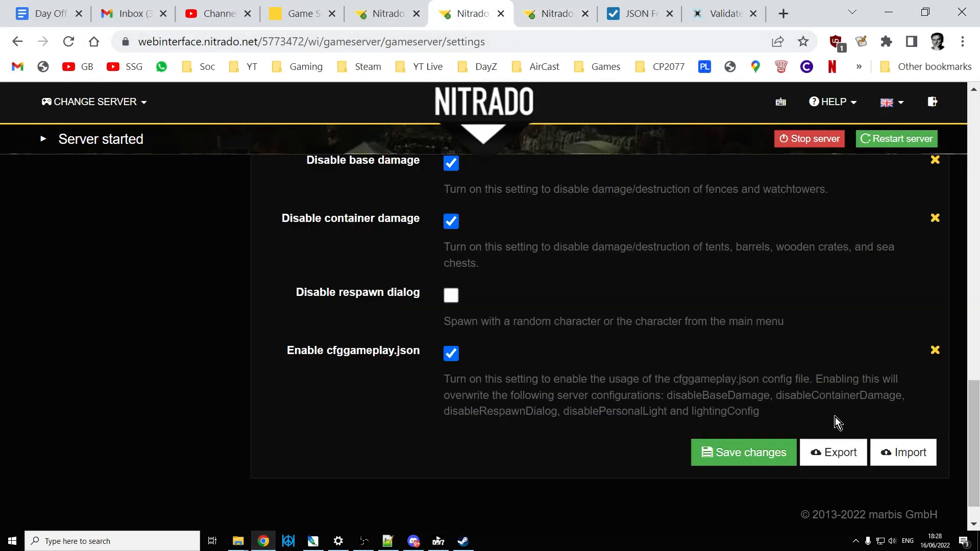
scroll(962, 236, "up", 6)
scroll(942, 123, "up", 10)
scroll(939, 140, "down", 3)
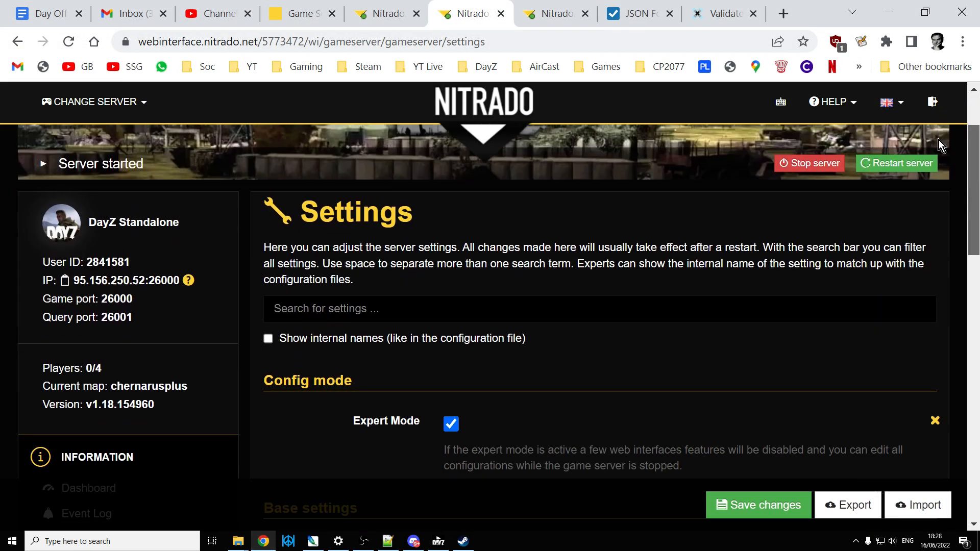
scroll(243, 345, "down", 1)
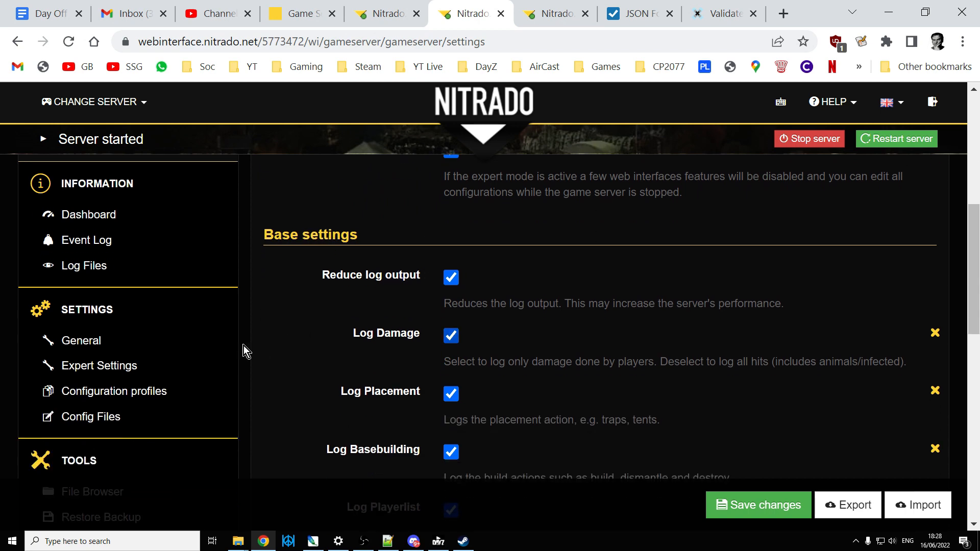
scroll(140, 320, "down", 2)
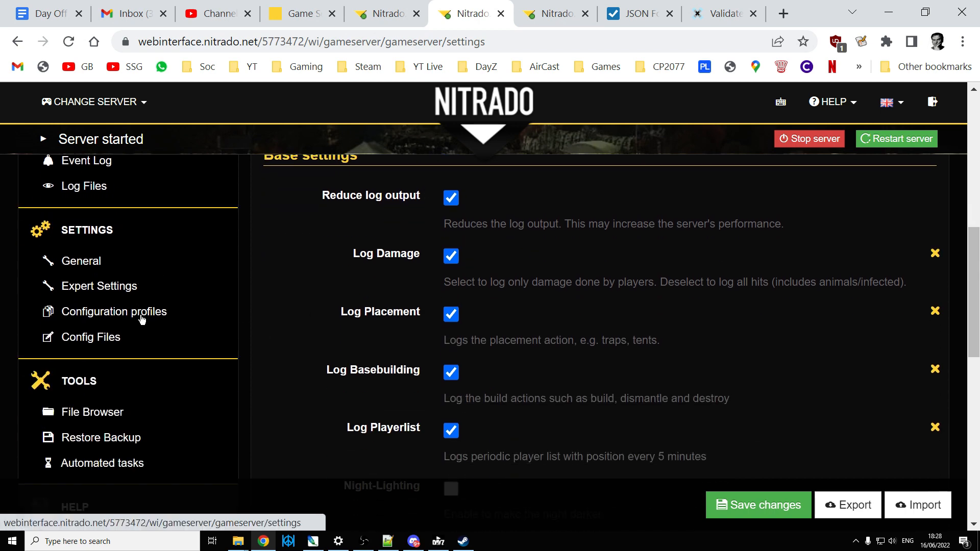
left_click(223, 337)
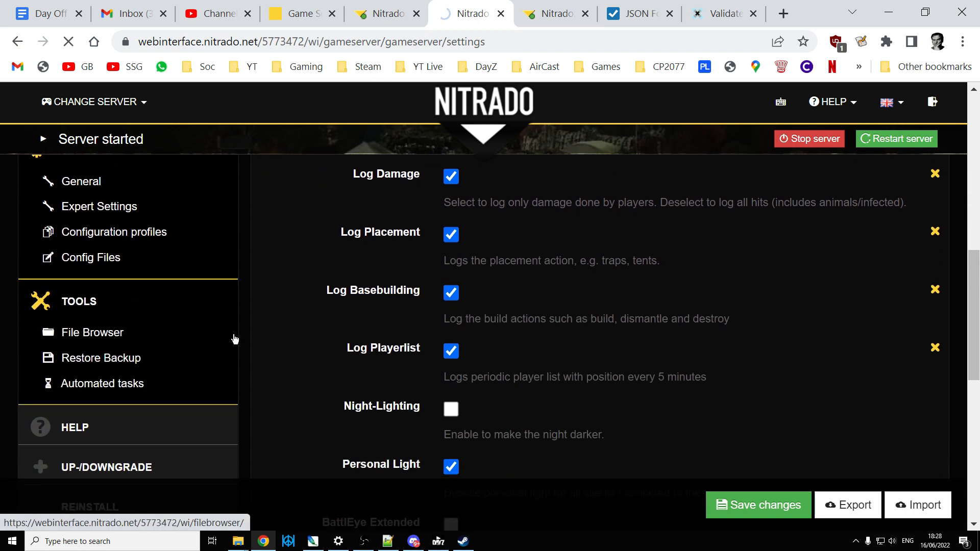
scroll(336, 349, "down", 1)
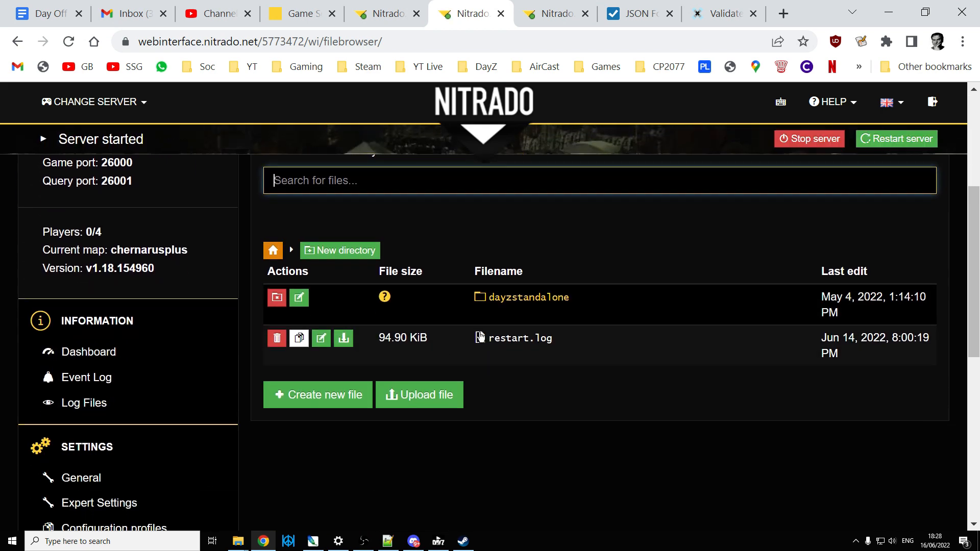
left_click(538, 298)
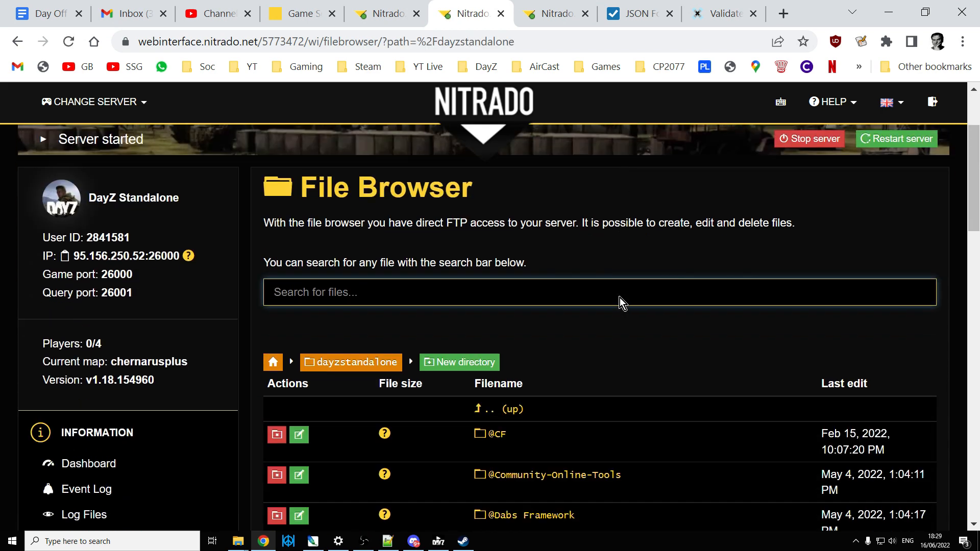
scroll(620, 298, "down", 1)
scroll(620, 298, "down", 3)
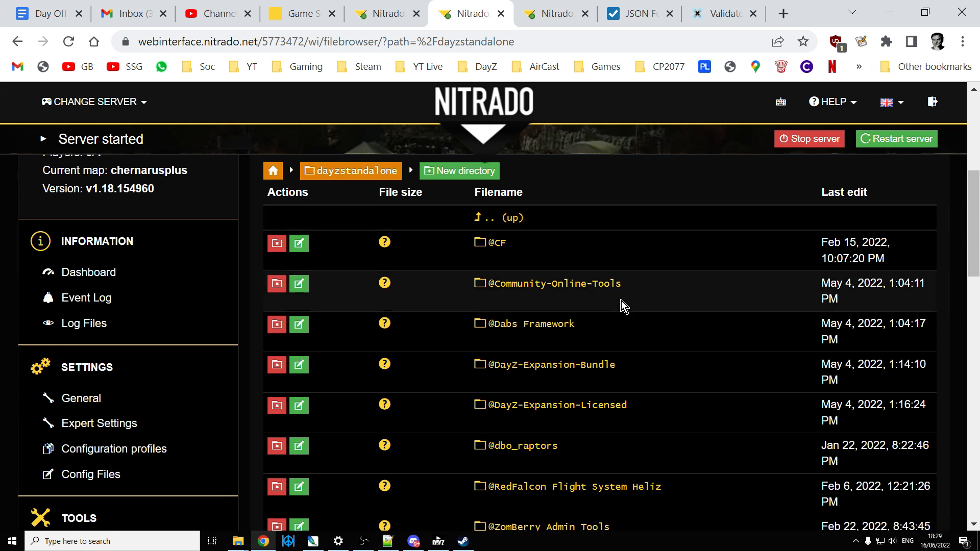
Step: View the contents of dayzps_missions/dayzOffline.chernarusplus/custom in the Nitrado console server's file browser
left_click(388, 16)
scroll(543, 351, "up", 12)
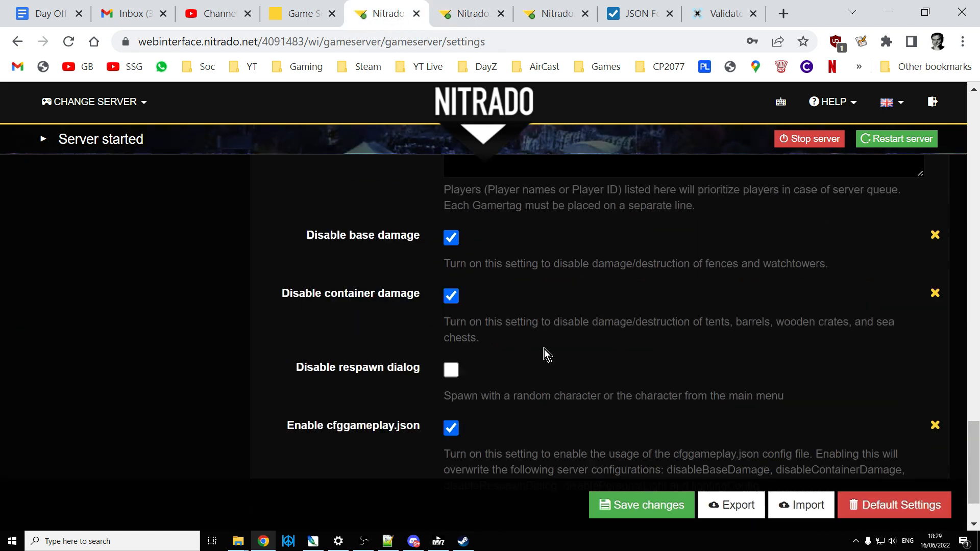
scroll(197, 300, "up", 12)
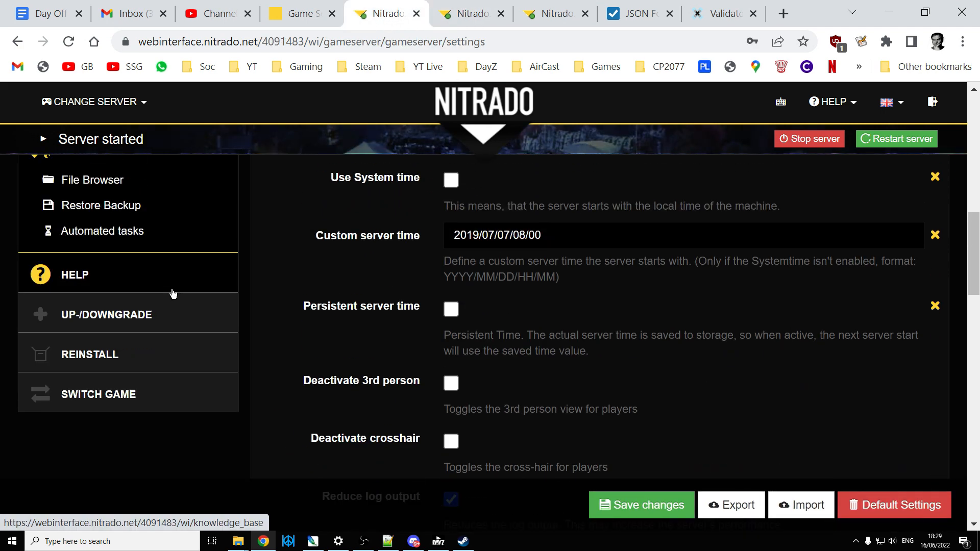
left_click(82, 260)
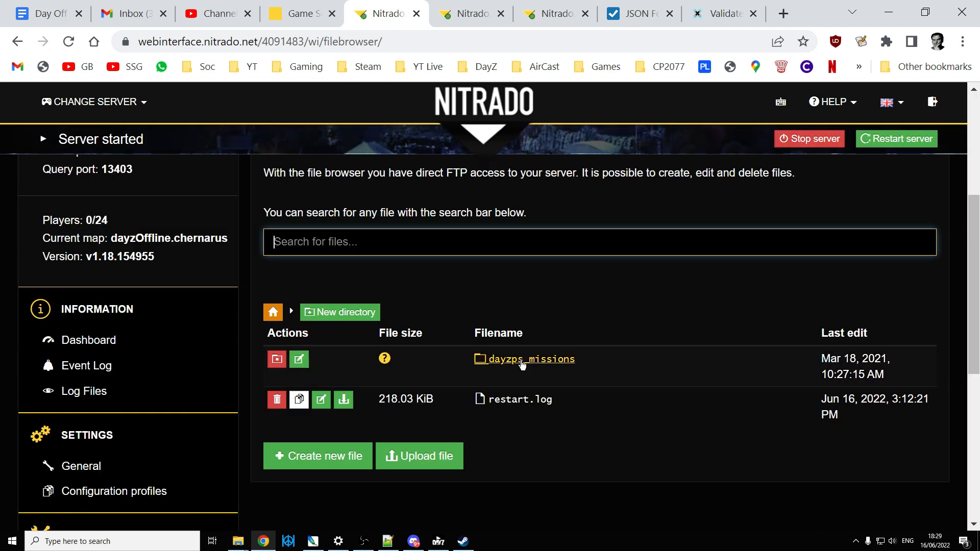
left_click(528, 359)
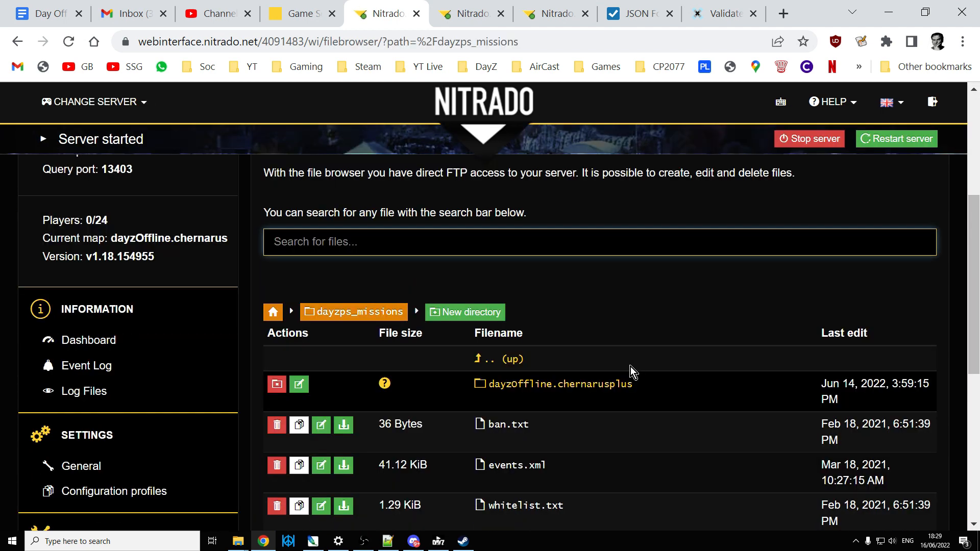
scroll(577, 329, "down", 2)
left_click(587, 306)
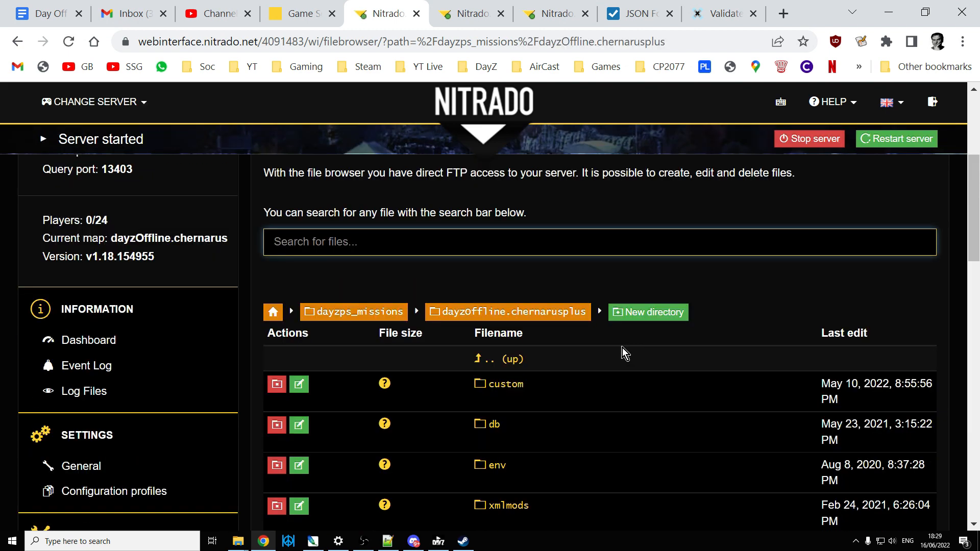
scroll(625, 352, "down", 2)
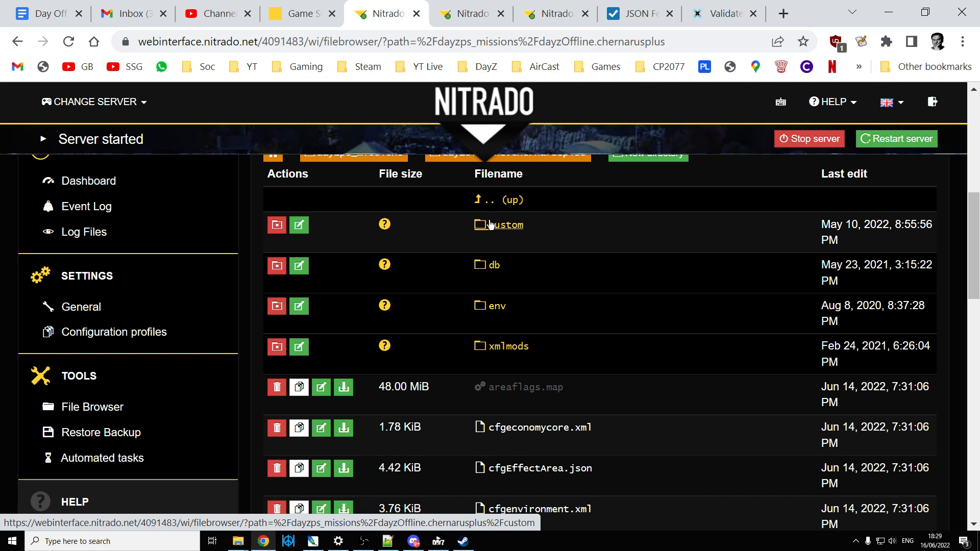
left_click(505, 225)
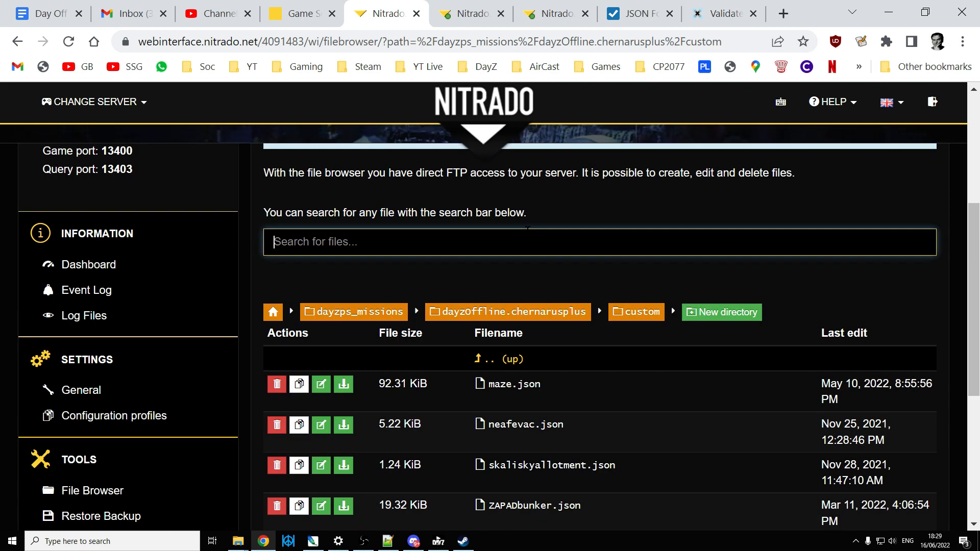
scroll(531, 307, "down", 1)
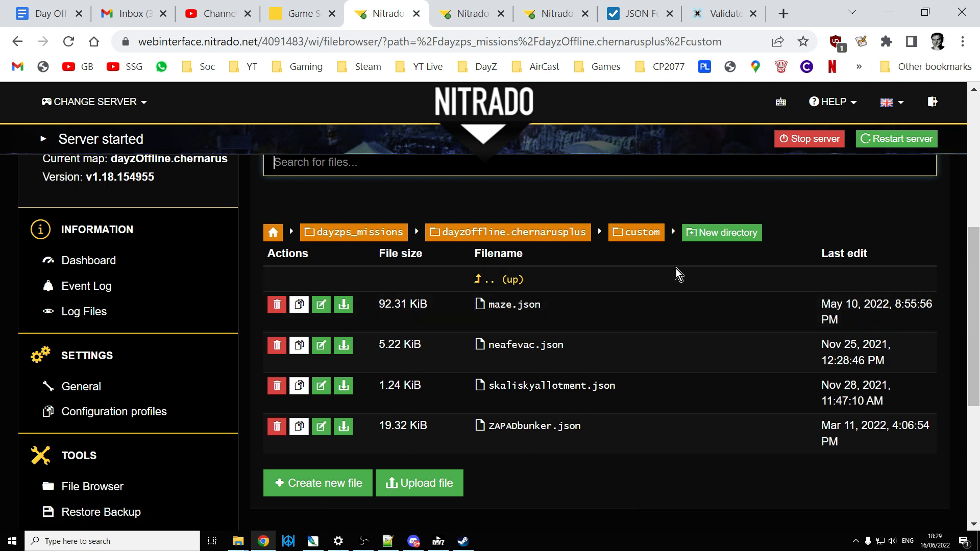
Step: In File Explorer, view the local DayZServer custom folder under mpmissions/dayzOffline.chernarusplus, and return to the mission folder
mouse_move(238, 546)
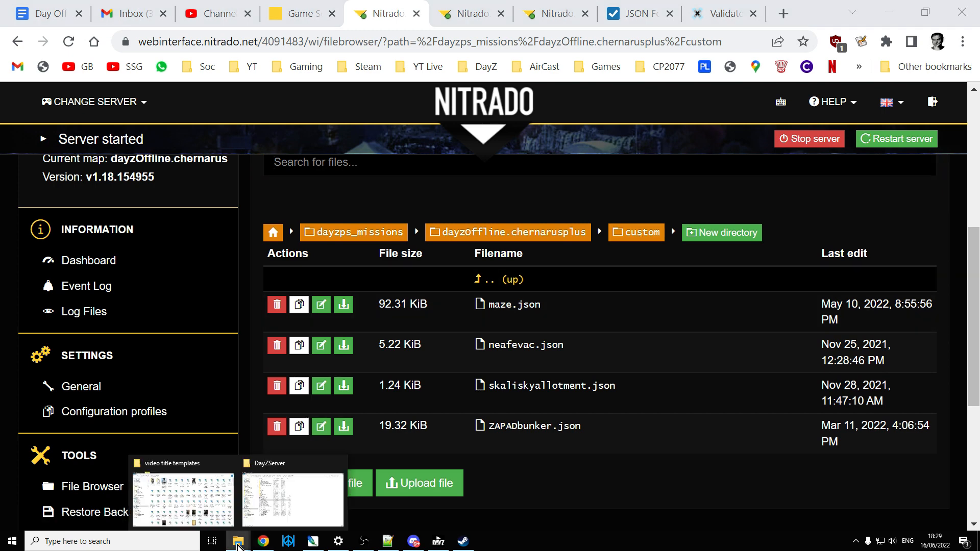
left_click(286, 517)
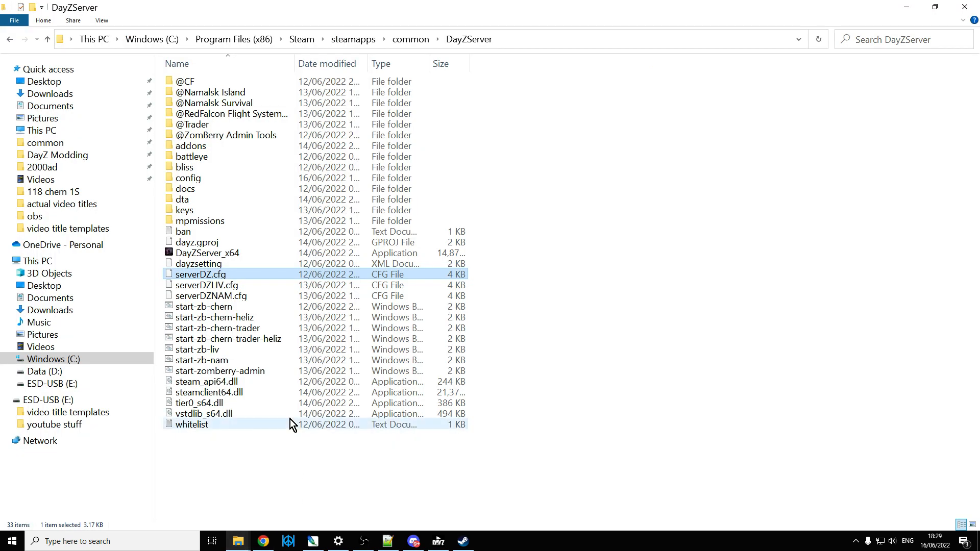
double_click(207, 222)
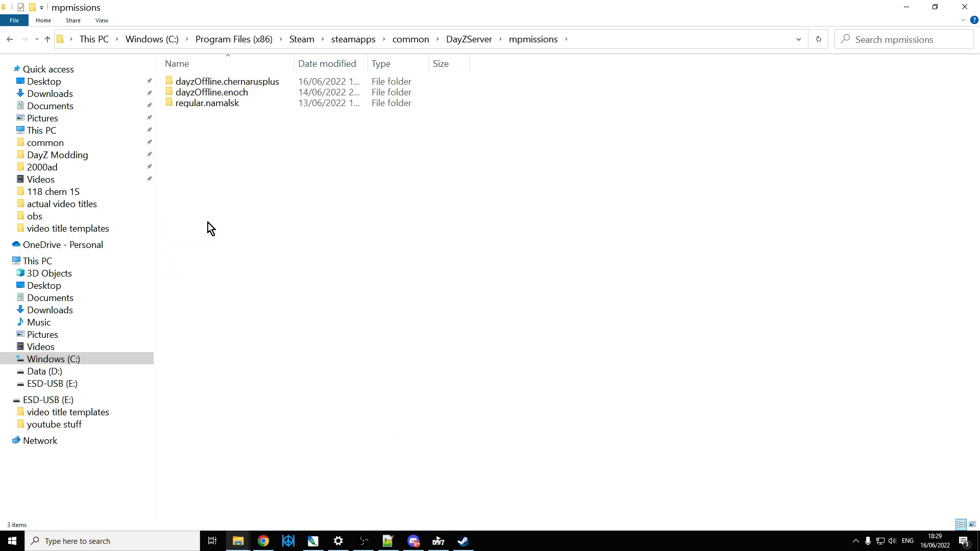
double_click(227, 82)
double_click(184, 82)
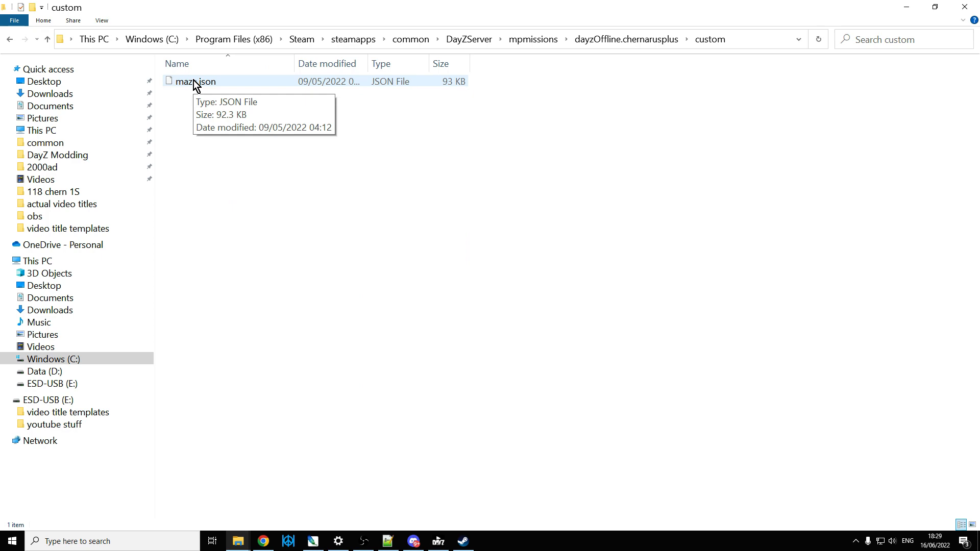
left_click(47, 39)
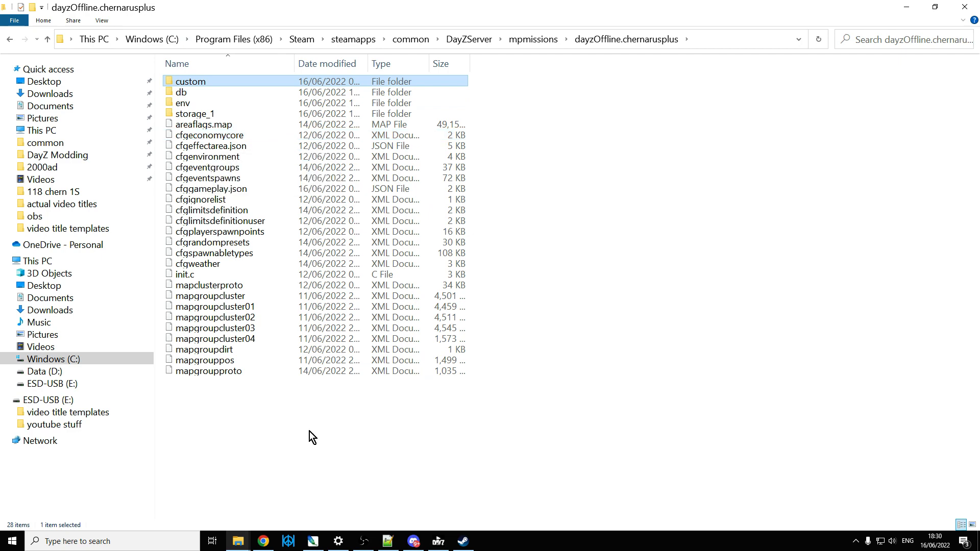
Step: Review mapgrouppos.xml in Notepad++ alongside the local dayzOffline.chernarusplus mission folder that holds it
left_click(387, 541)
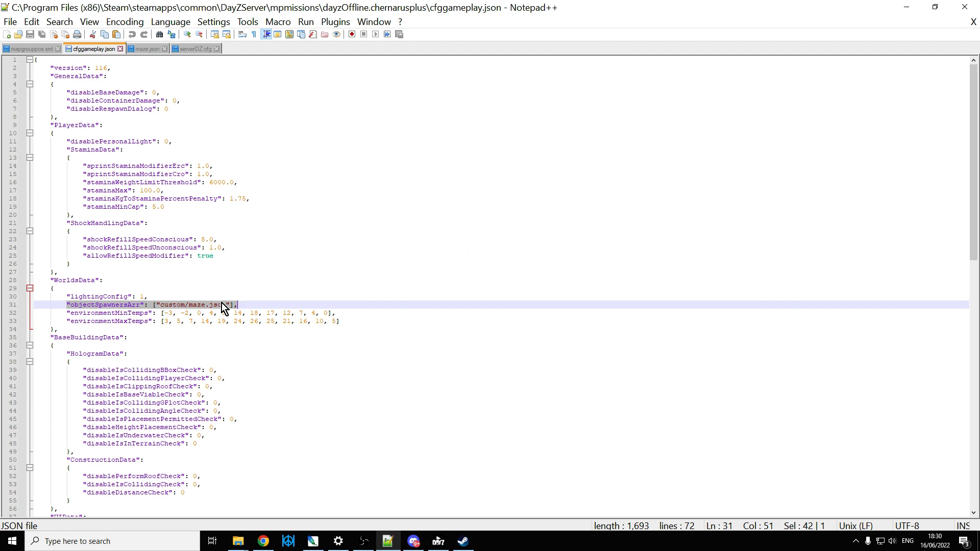
left_click(24, 49)
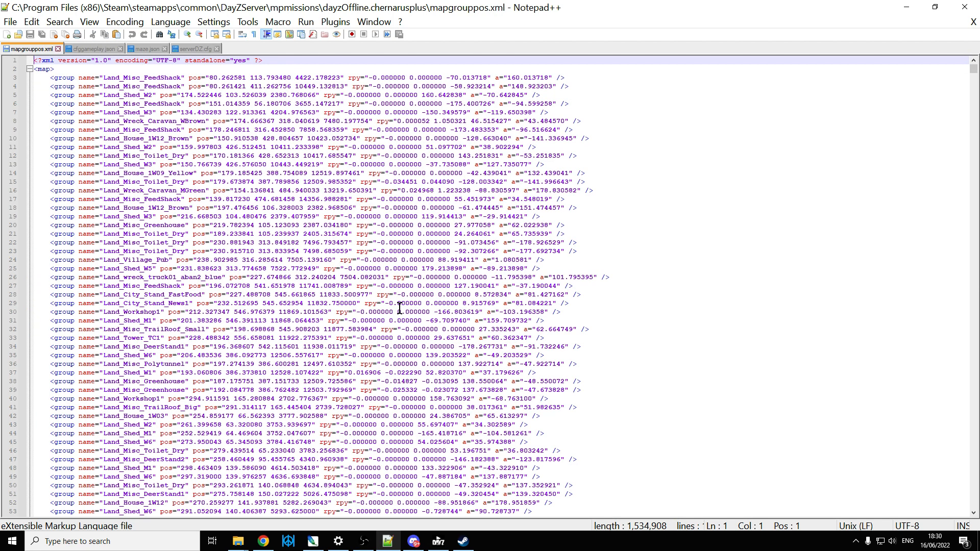
left_click(238, 541)
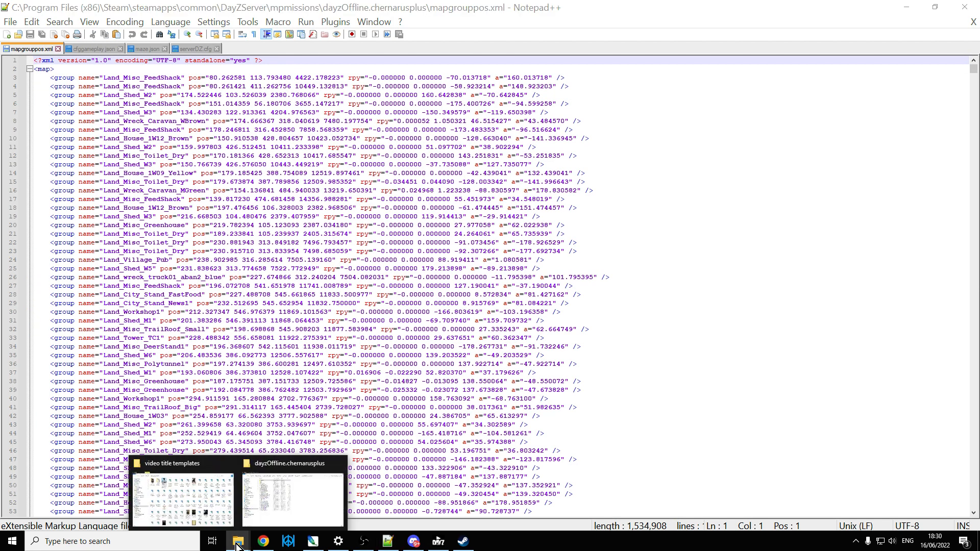
left_click(257, 500)
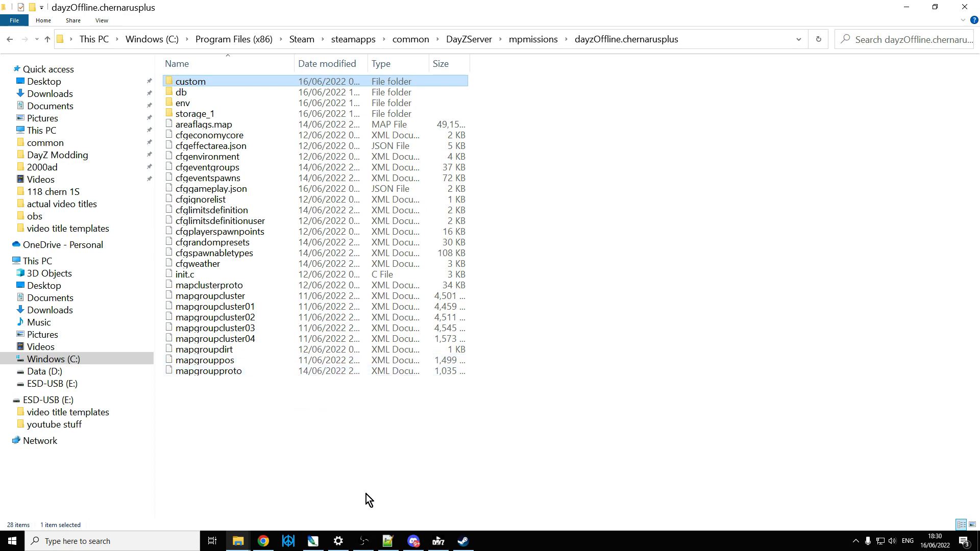
left_click(388, 542)
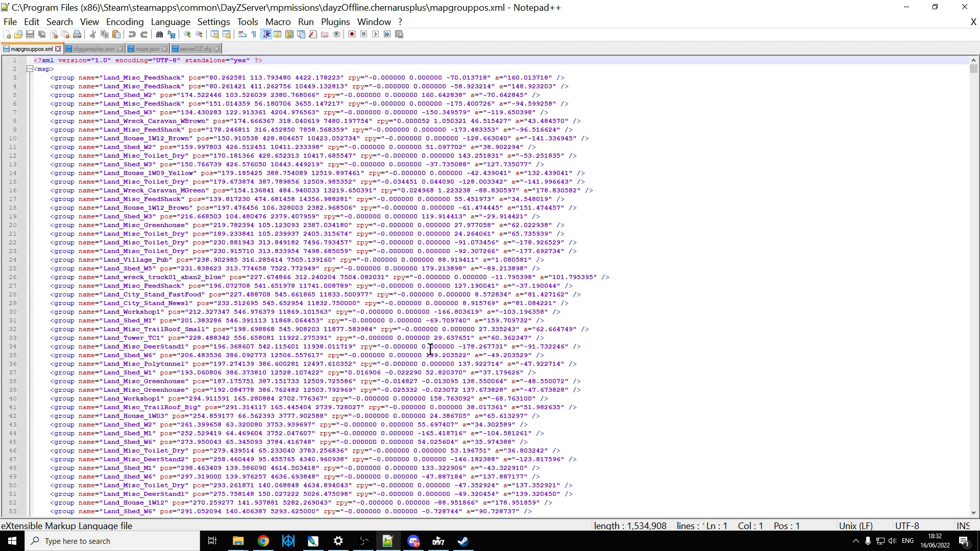
Step: Switch to the DayZ Launcher, check the loaded mods including DayZ-Editor, and launch the game
left_click(439, 542)
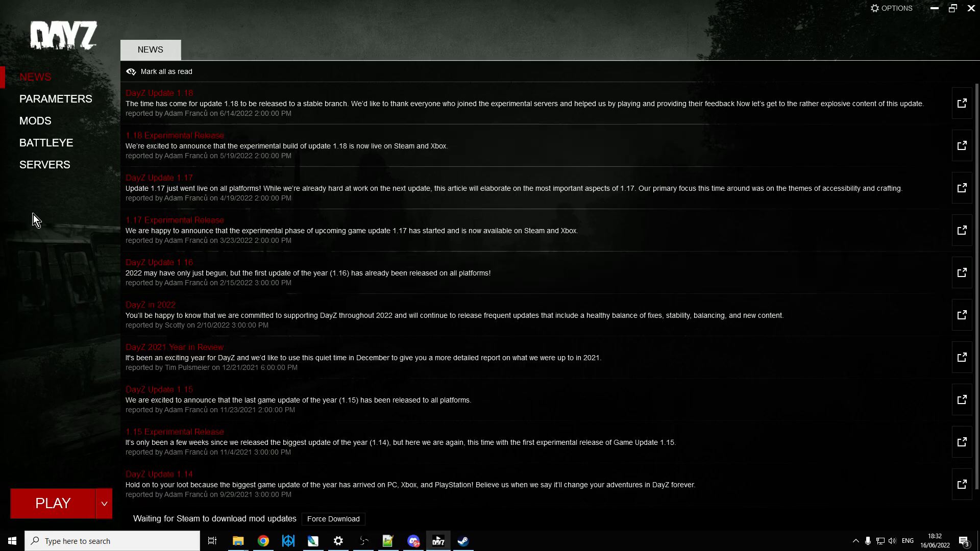
left_click(44, 121)
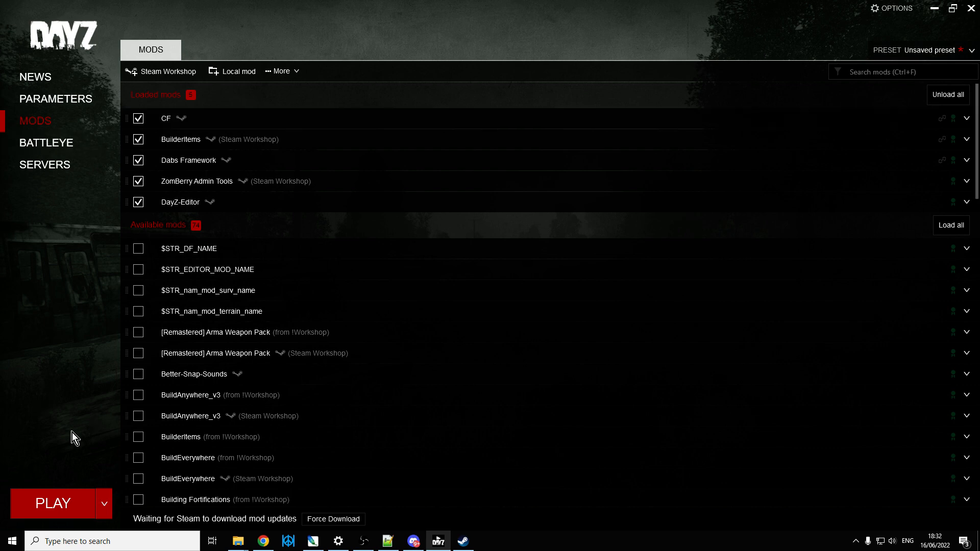
left_click(53, 504)
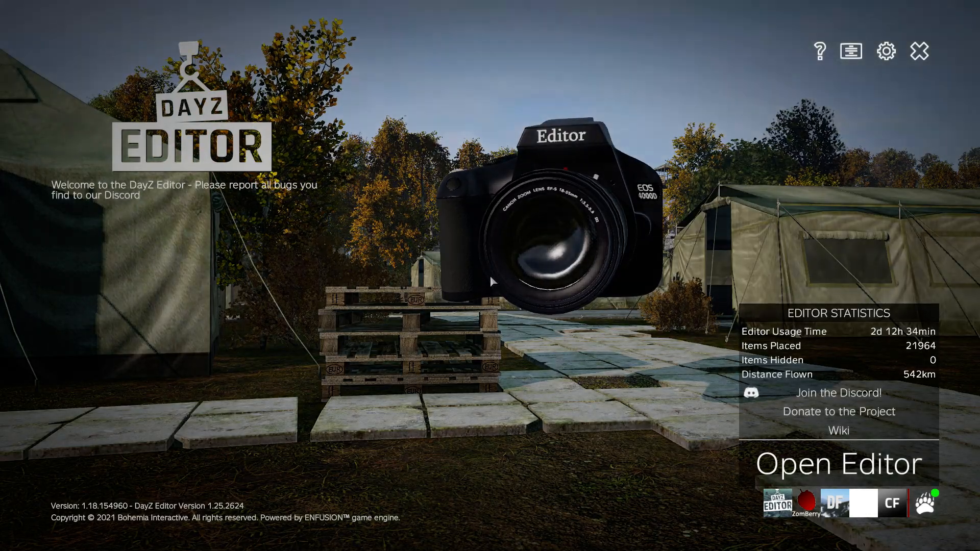
Step: Open the DayZ Editor with the ChernarusPlus map
left_click(791, 465)
left_click(363, 210)
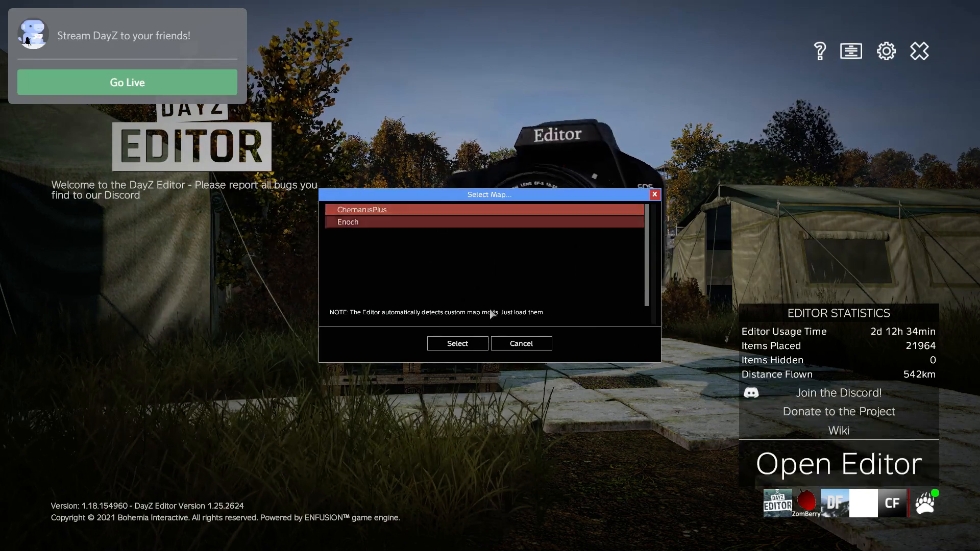
left_click(456, 343)
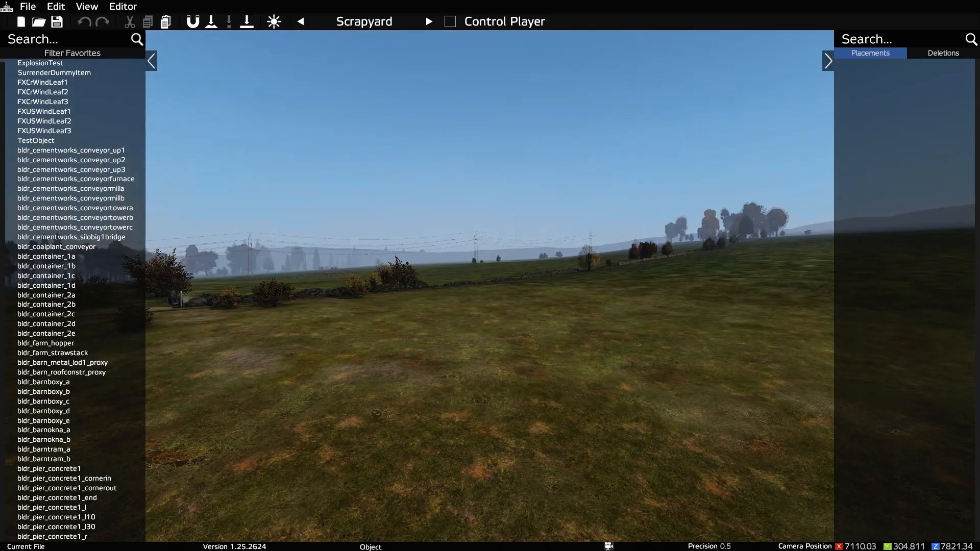
Step: Open the recent newstatictest file and view its placed tent, tyres, boxes and pallets up close
key("space")
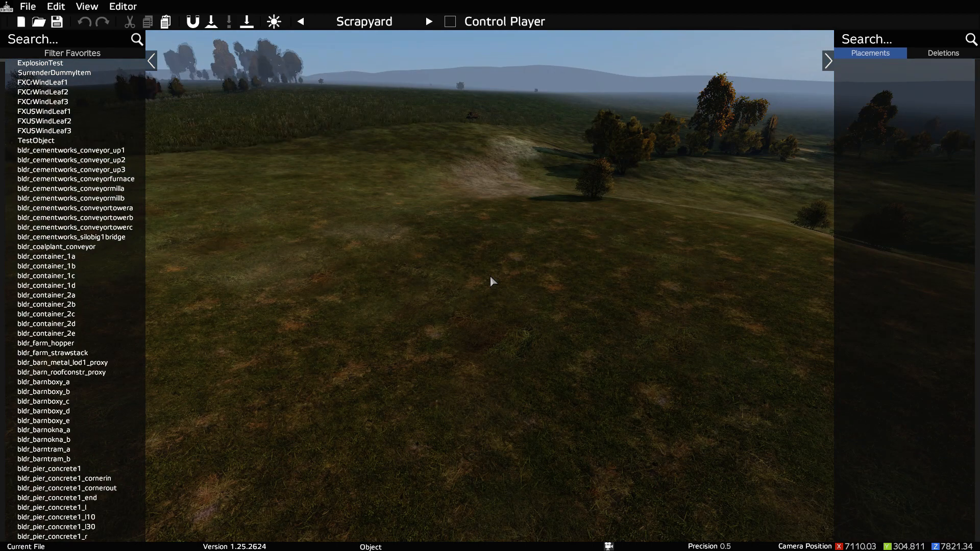
left_click(28, 7)
mouse_move(129, 47)
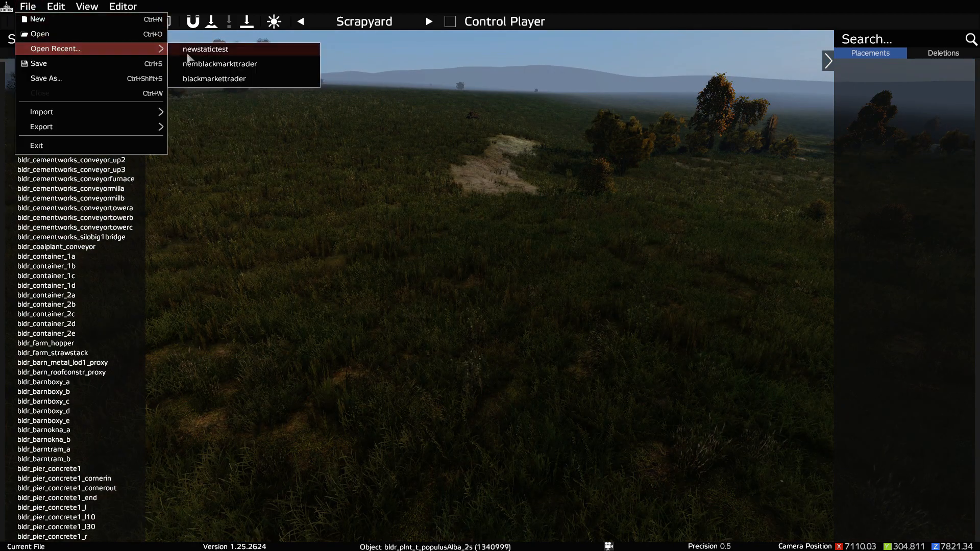
left_click(189, 51)
right_click_drag(469, 339, 380, 337)
key("w")
key("w")
key("a")
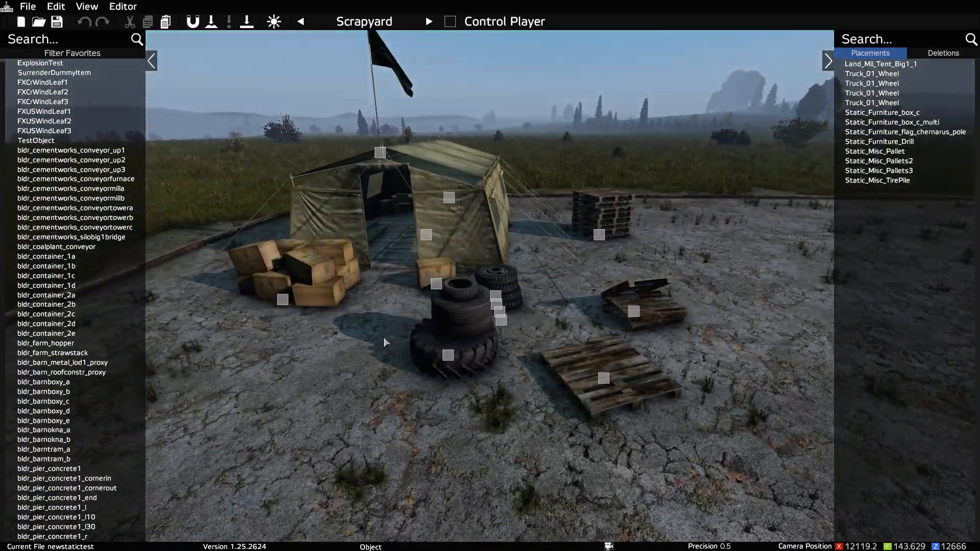
Step: Search the object library for "land" and browse the Land_ buildings and structures in the list
left_click(66, 41)
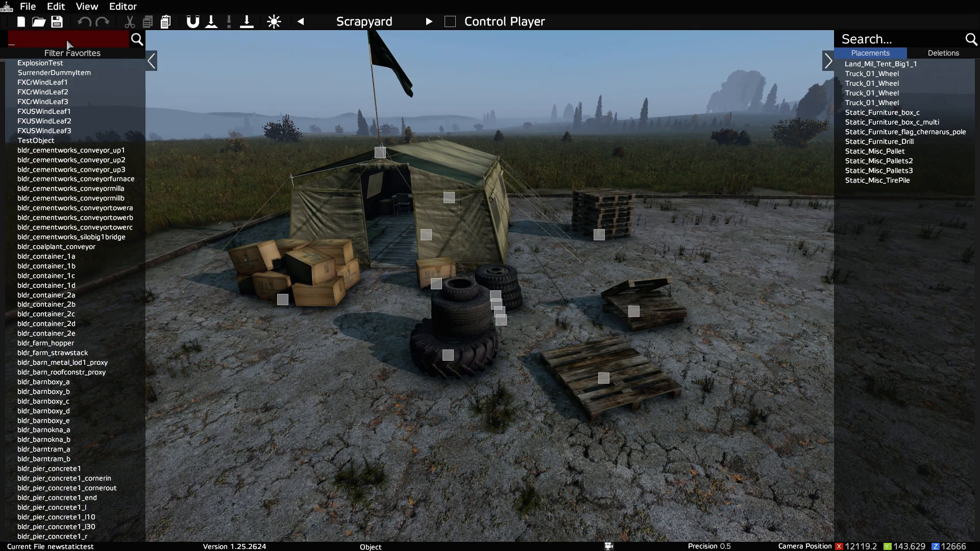
type("land")
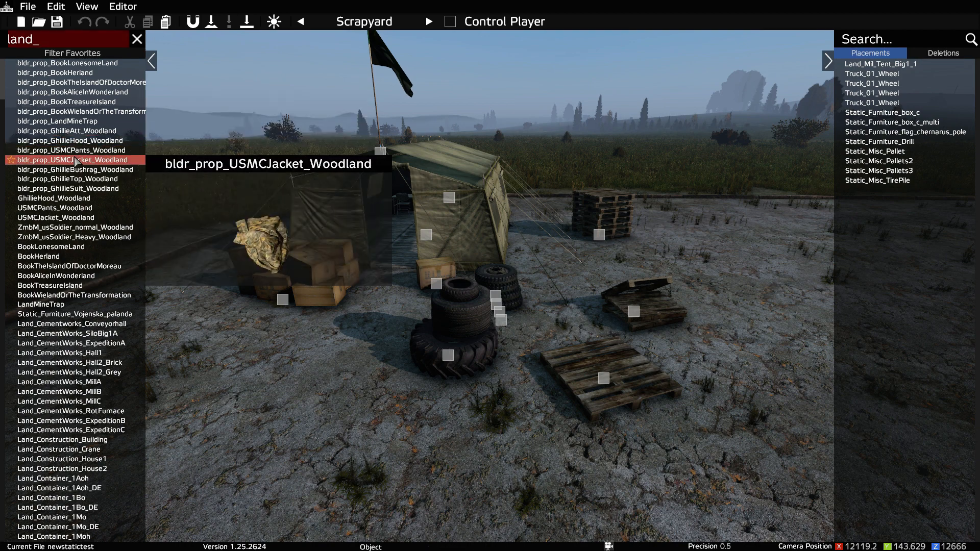
scroll(71, 342, "down", 5)
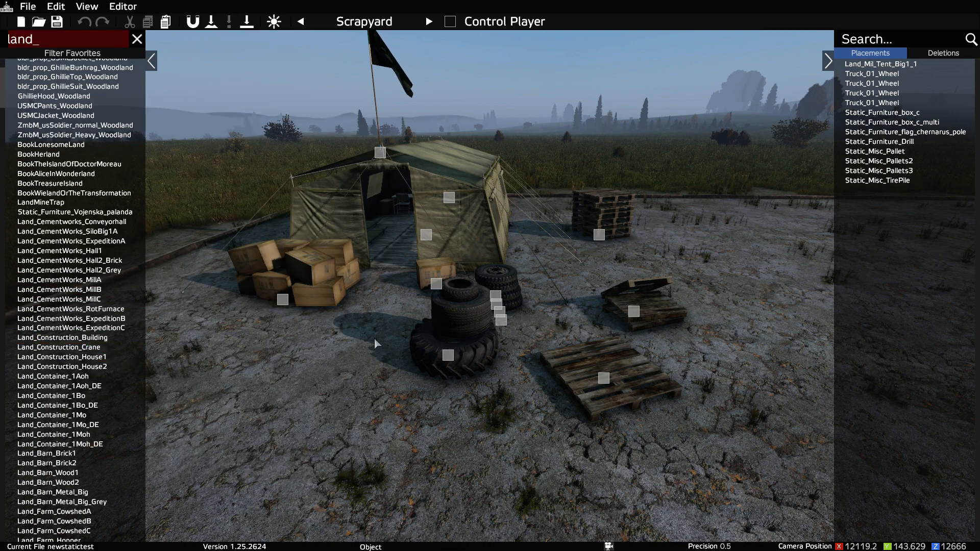
scroll(58, 373, "down", 10)
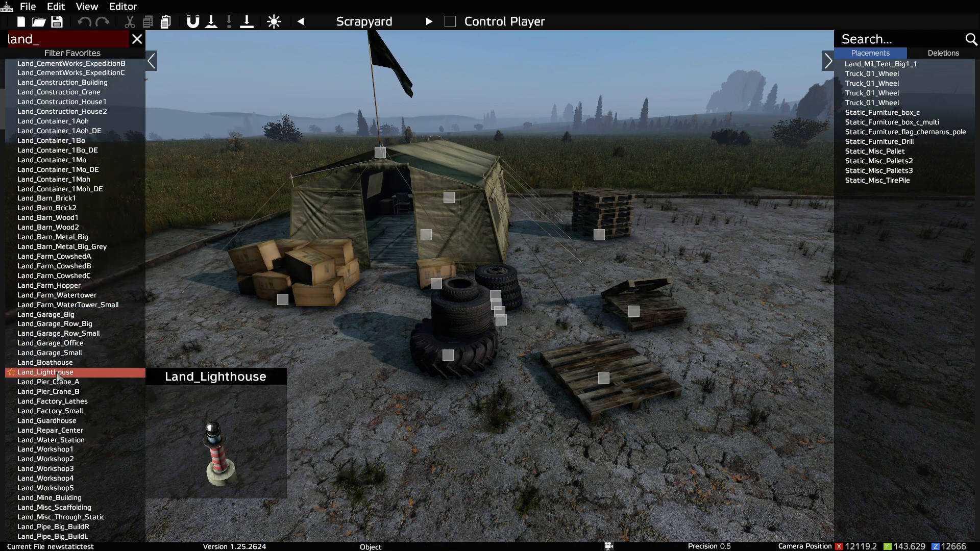
scroll(57, 376, "down", 12)
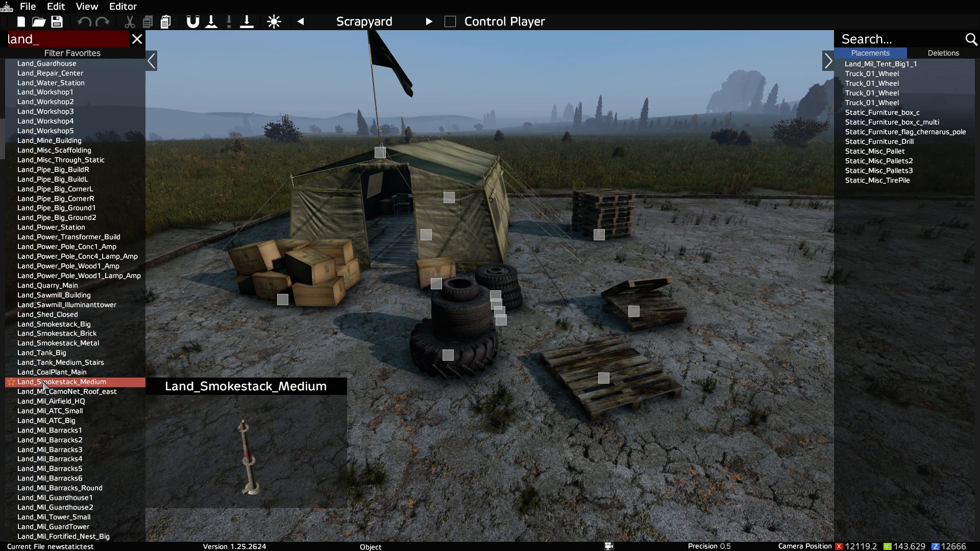
scroll(42, 384, "down", 2)
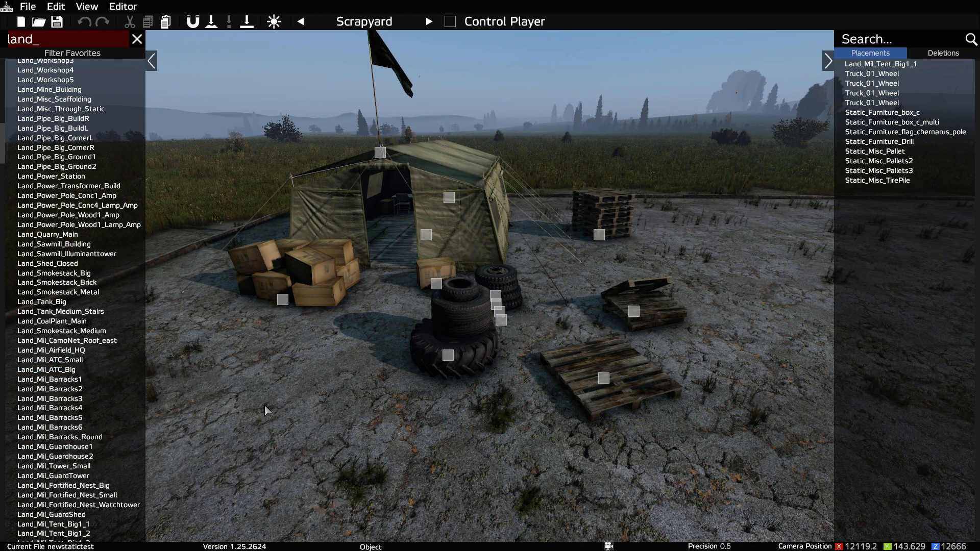
type("sqs")
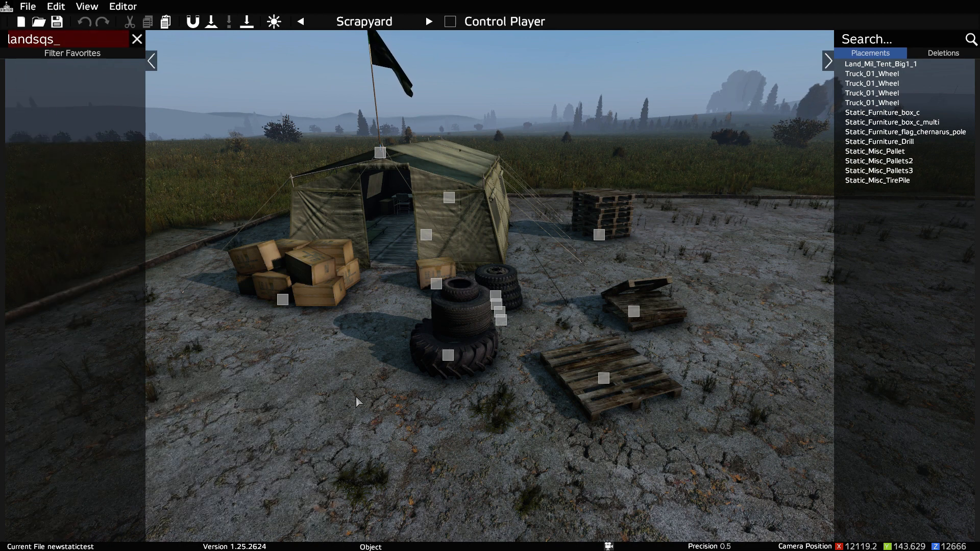
left_click(316, 404)
key("space")
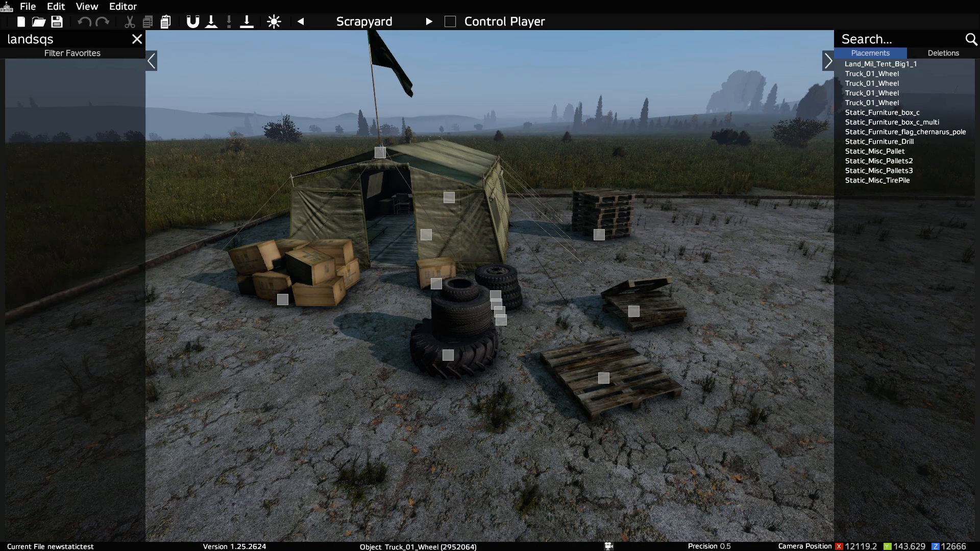
key("Escape")
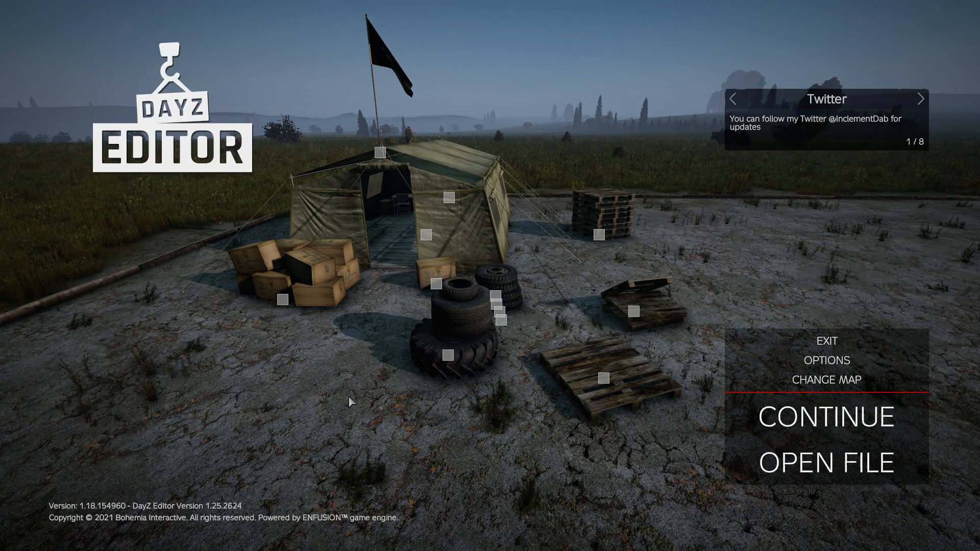
key("Escape")
key("s")
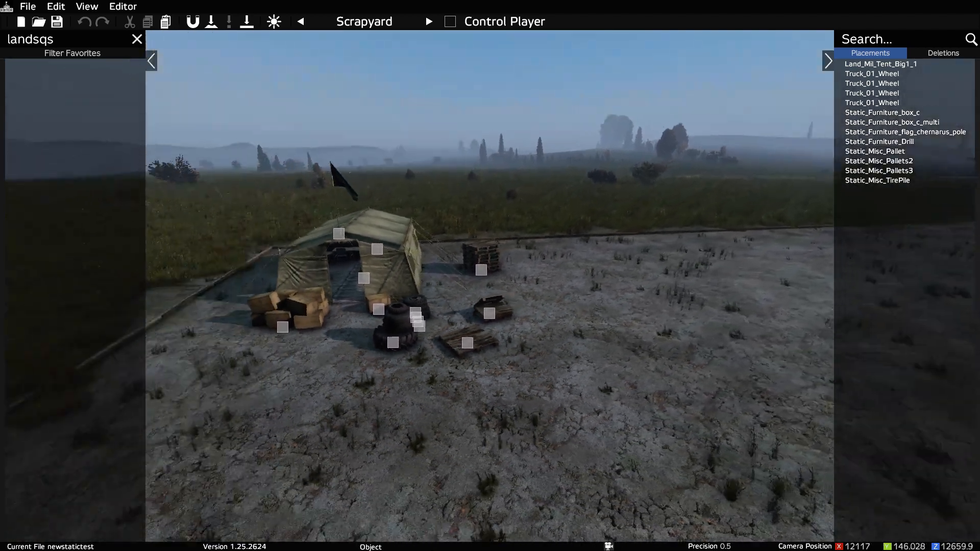
key("s")
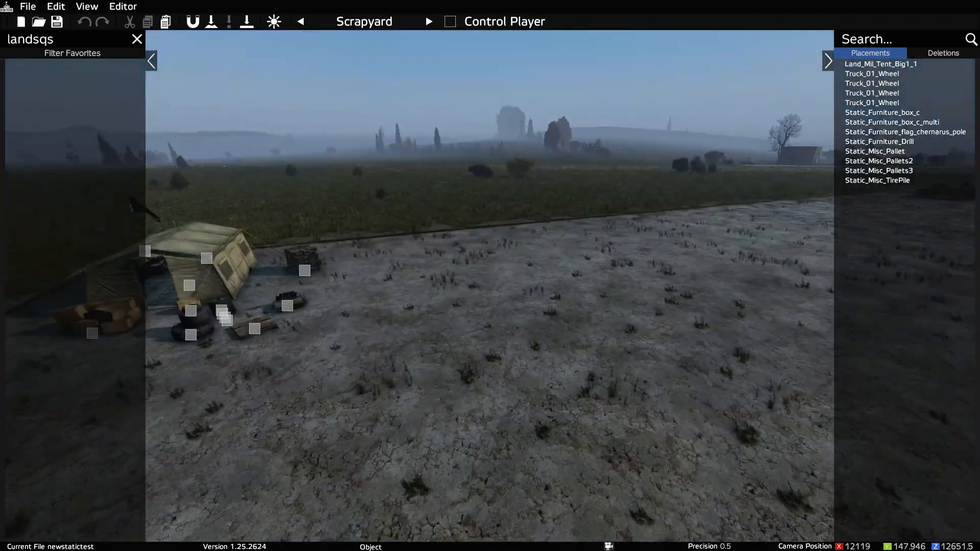
key("space")
left_click(81, 38)
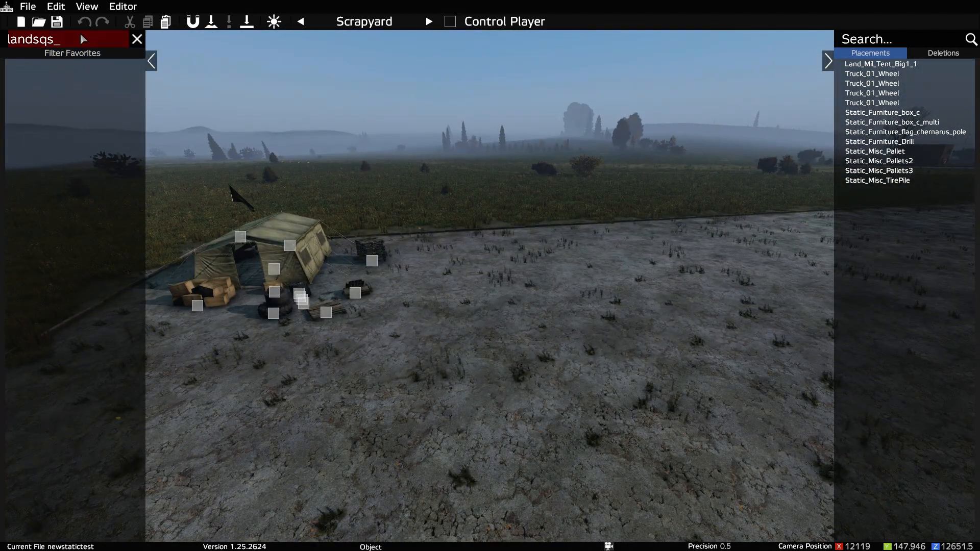
key("BackSpace")
key("BackSpace")
key("BackSpace")
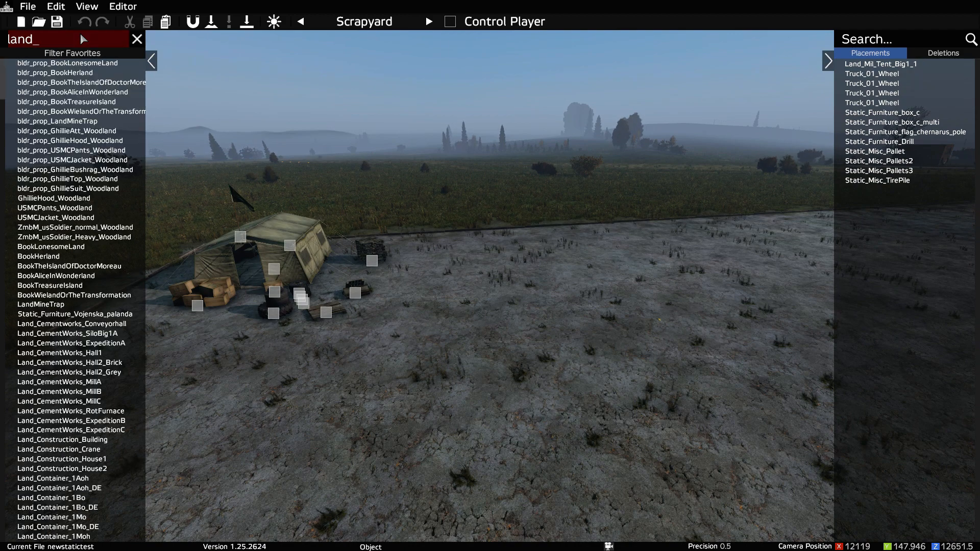
Step: Place a Land_CementWorks_SiloBig1A at the far edge of the paved area beyond the tent, and rotate it
left_click_drag(60, 334, 634, 236)
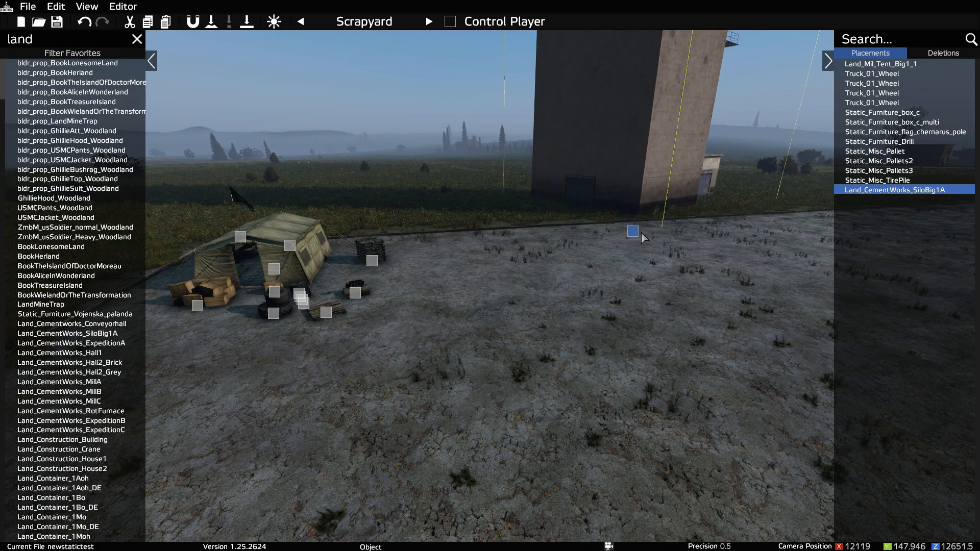
right_click_drag(632, 234, 612, 236)
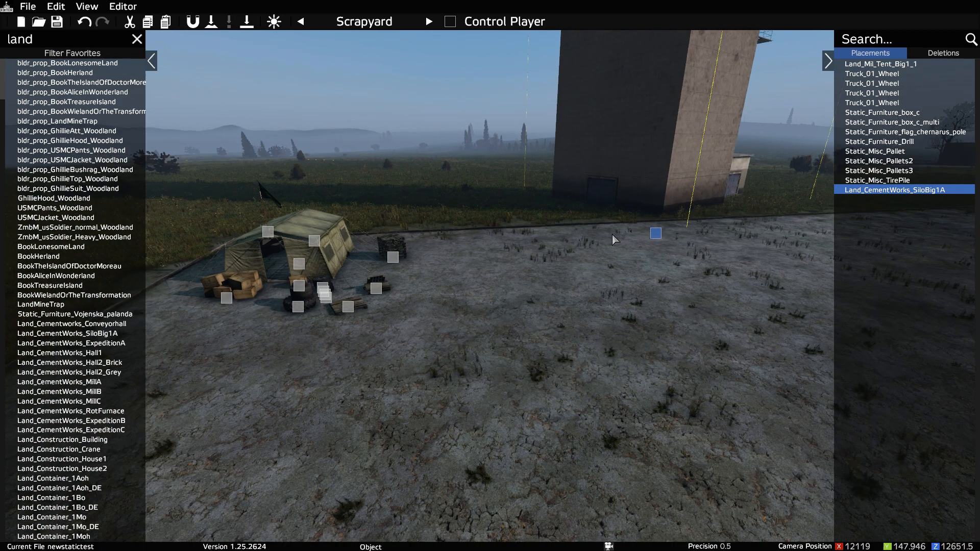
left_click_drag(671, 237, 585, 280, "shift")
left_click(584, 276)
key("s")
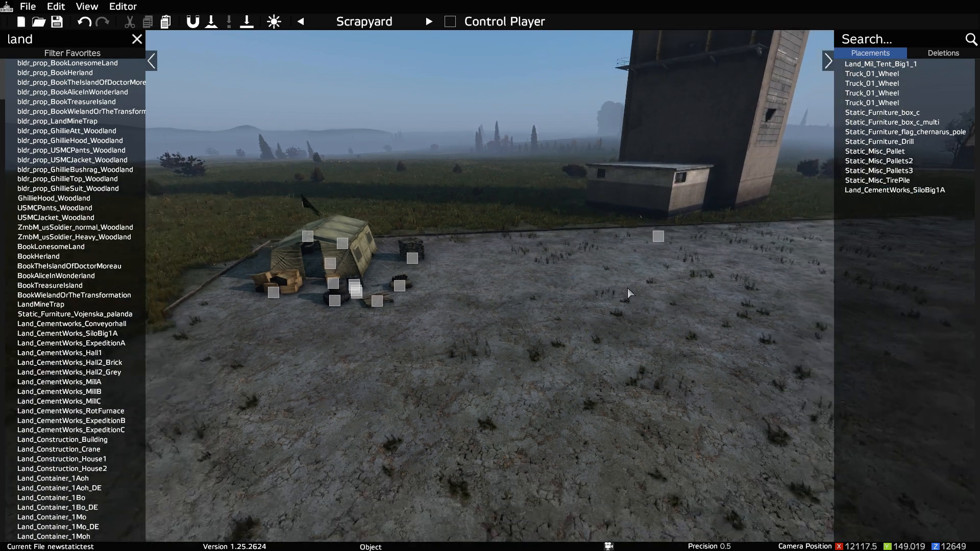
right_click_drag(627, 288, 641, 241)
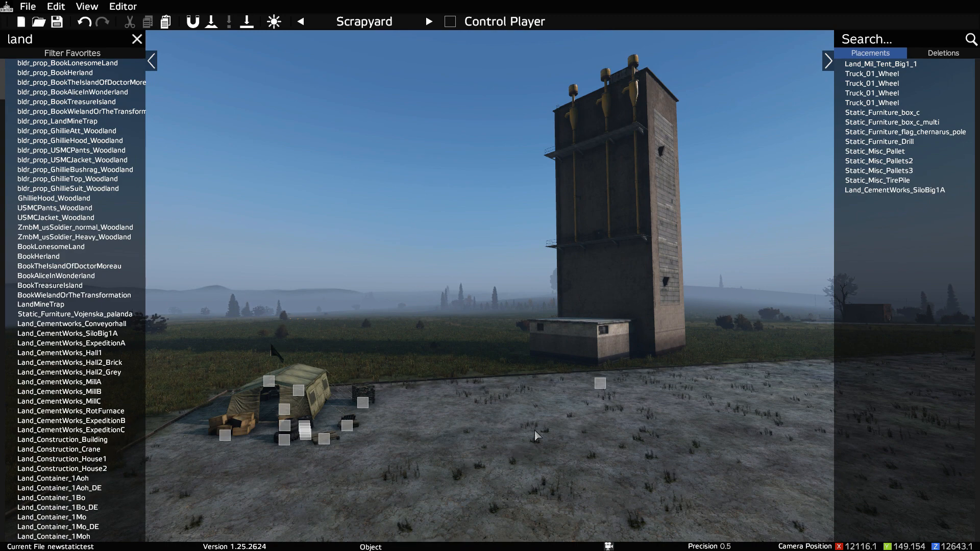
Step: Inspect the placed objects in front of the tent, selecting the box pile and the single flat pallet
right_click_drag(523, 426, 493, 484)
key("w")
key("q")
key("s")
key("a")
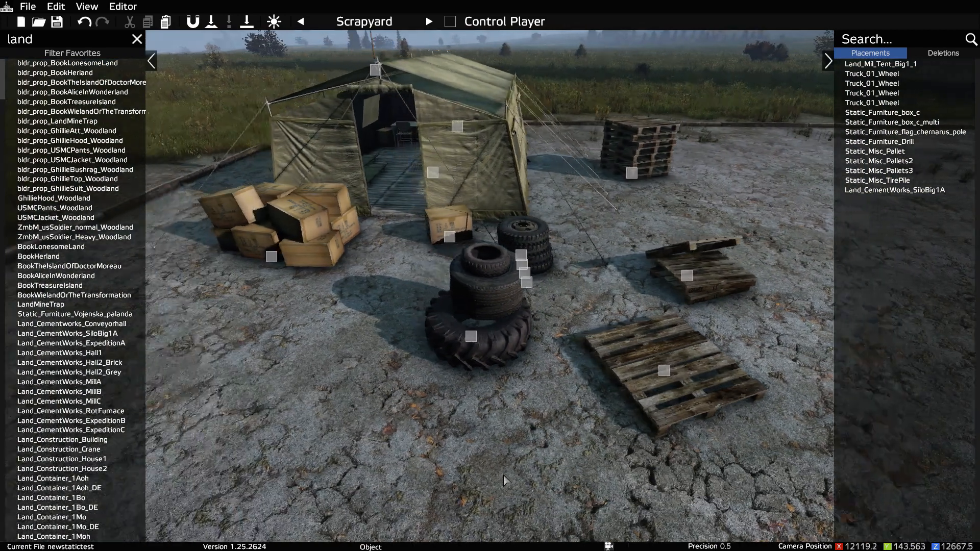
left_click(271, 261)
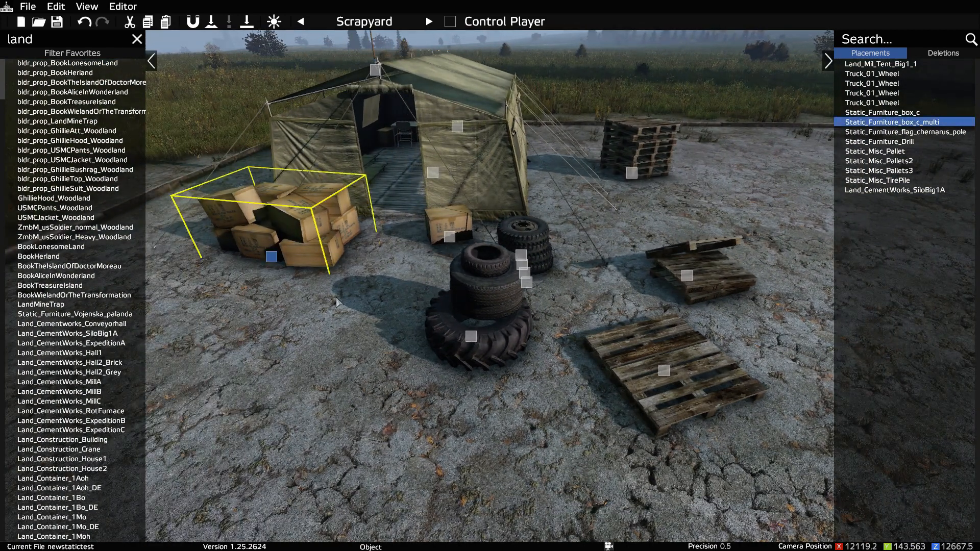
left_click(476, 338)
left_click(681, 314)
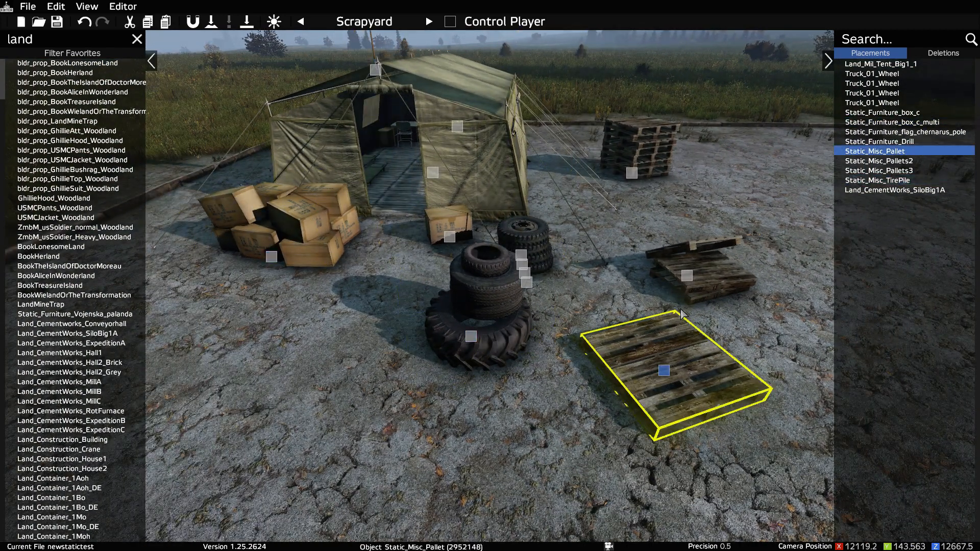
Step: View the tent's flag, the drill on the table inside it, and the whole camp from above
key("w")
right_click_drag(580, 290, 525, 201)
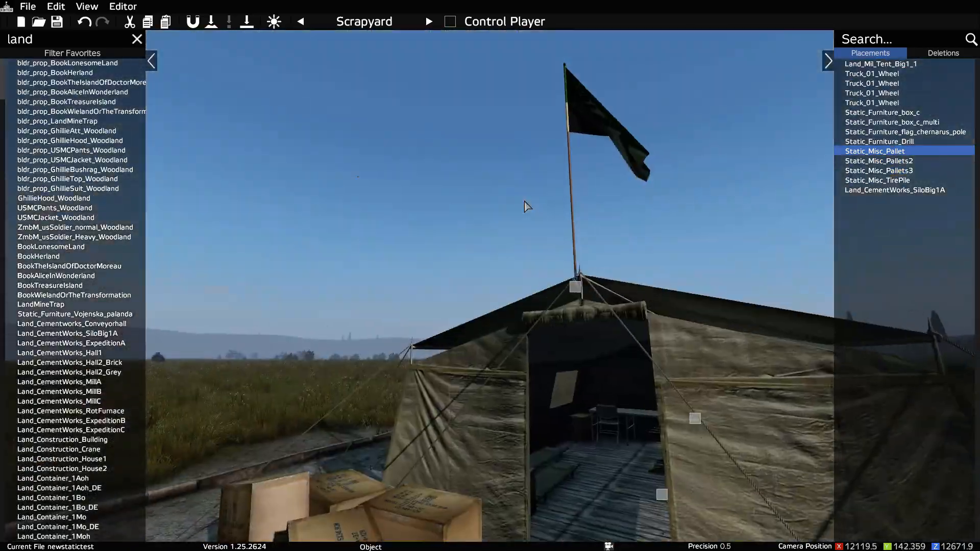
key("w")
right_click_drag(585, 228, 651, 311)
key("w")
key("q")
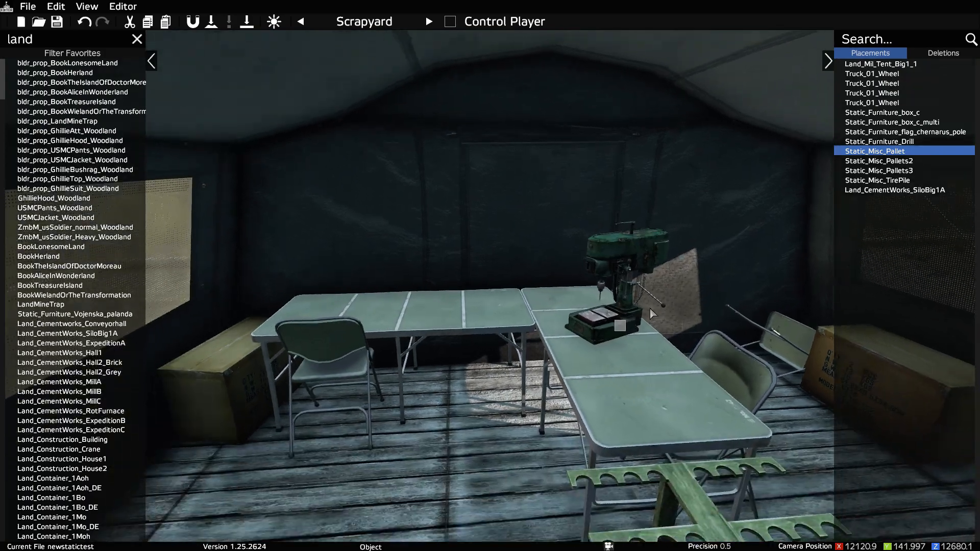
key("s")
key("d")
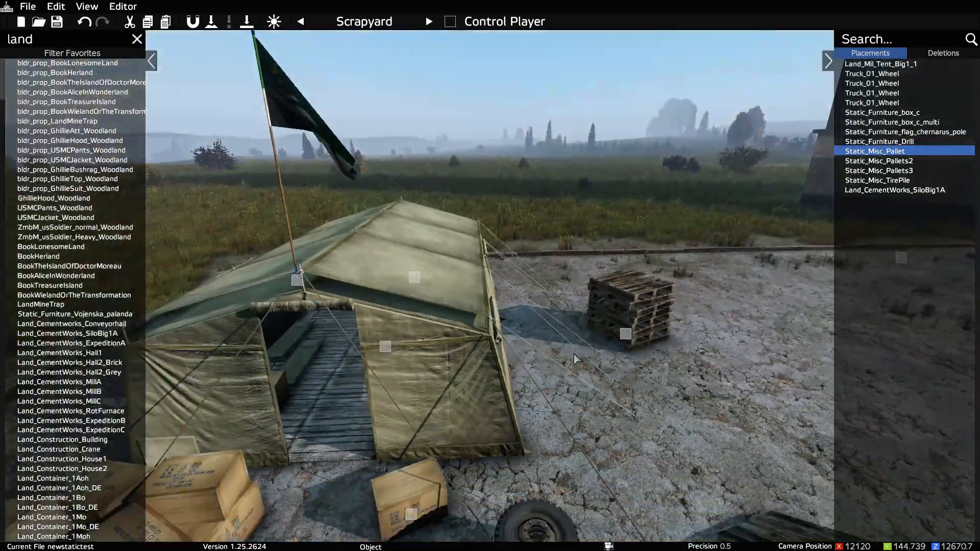
key("s")
right_click_drag(574, 355, 560, 377)
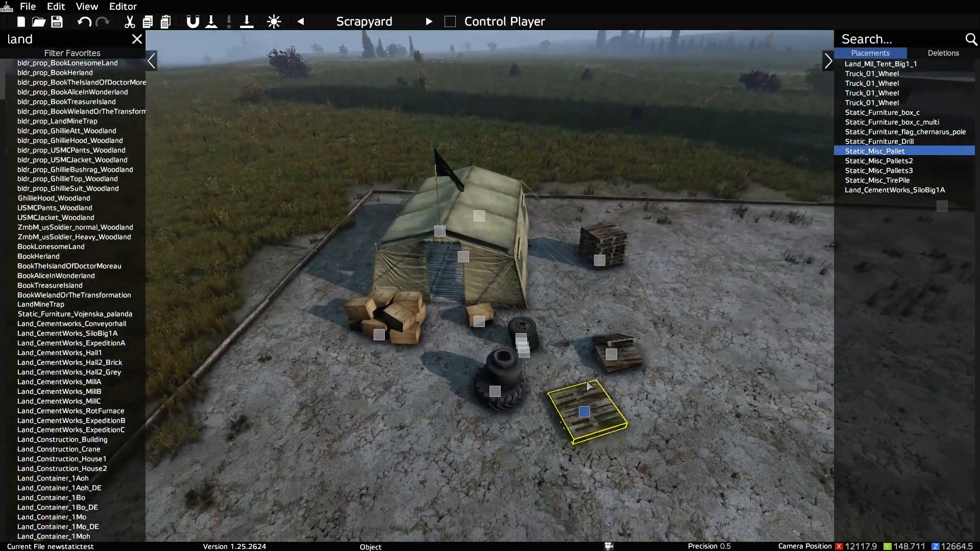
Step: Search the object library for "sand"
left_click(62, 43)
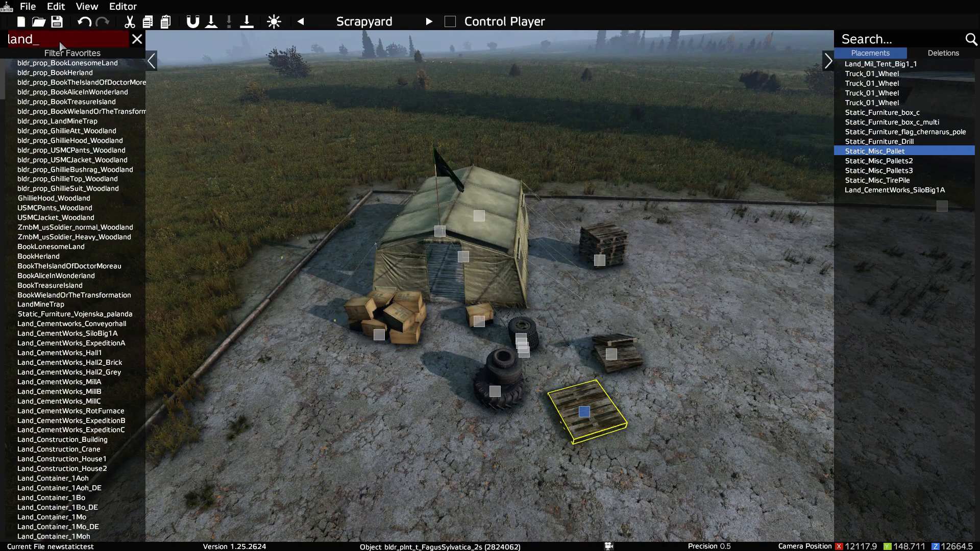
key("BackSpace")
key("BackSpace")
key("BackSpace")
key("BackSpace")
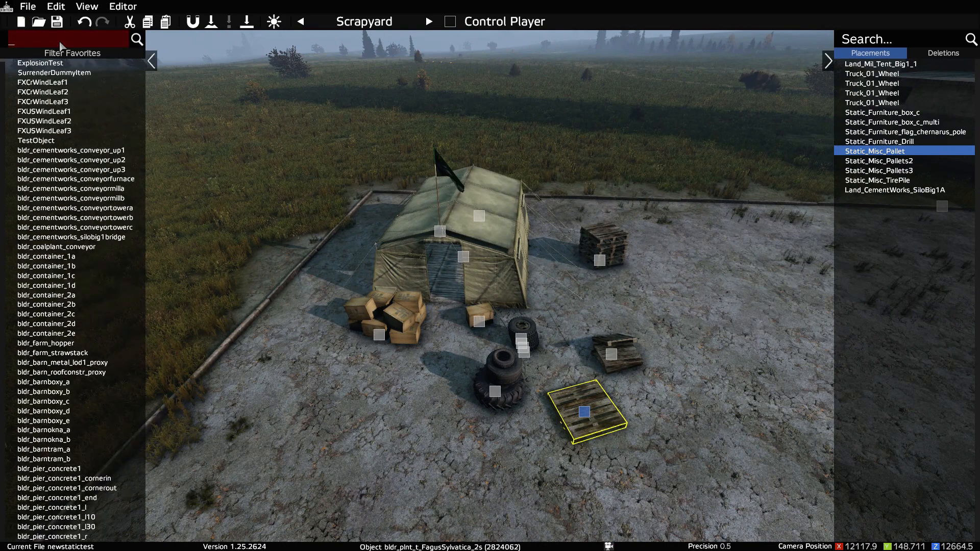
type("sand")
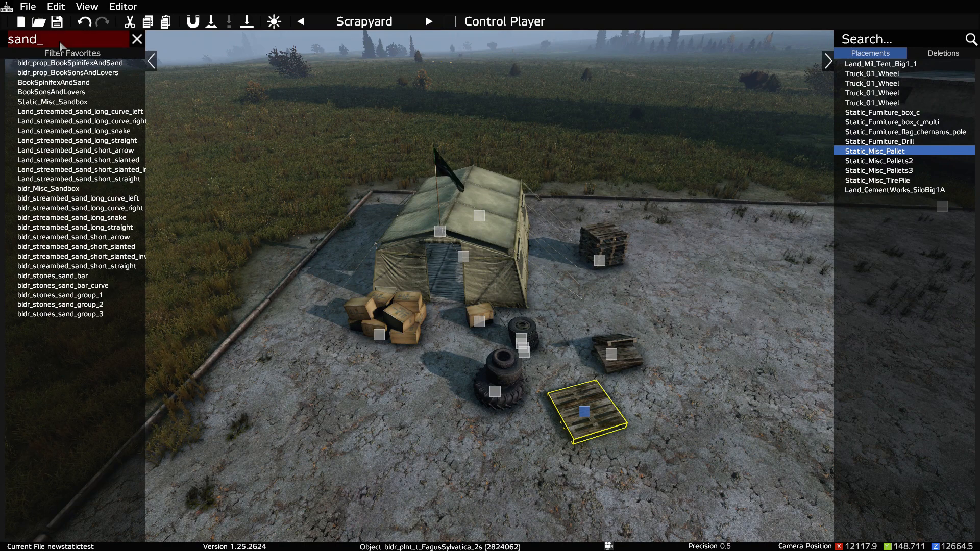
Step: Search the object library for "barrier" and place a Static_Mil_HBarrier_6m beside the stacked pallets
key("BackSpace")
key("BackSpace")
key("BackSpace")
key("BackSpace")
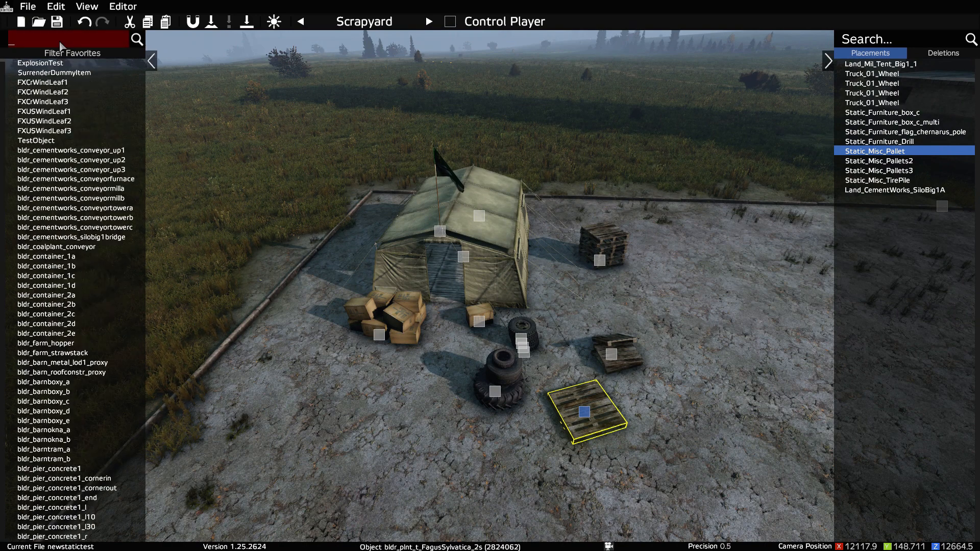
type("barrier")
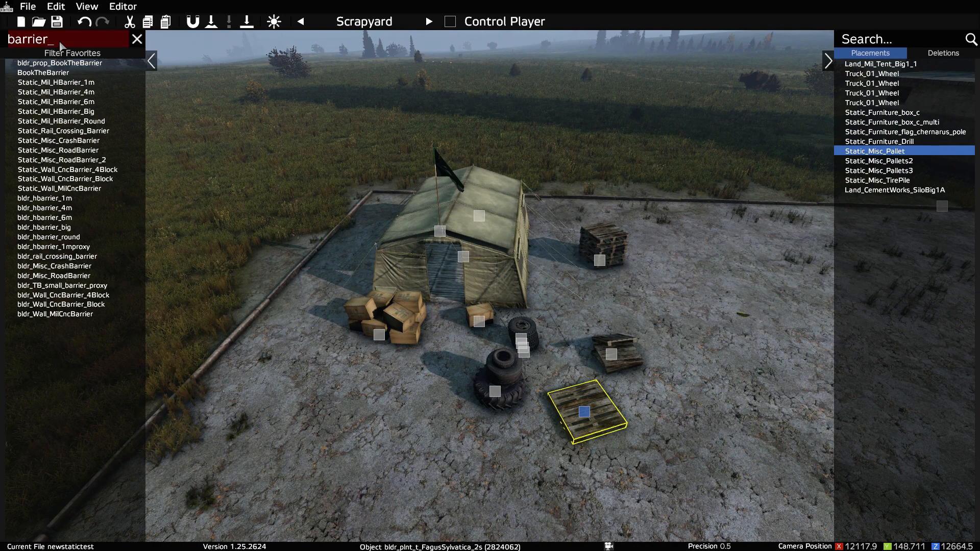
left_click_drag(56, 102, 727, 295)
right_click_drag(727, 295, 728, 301)
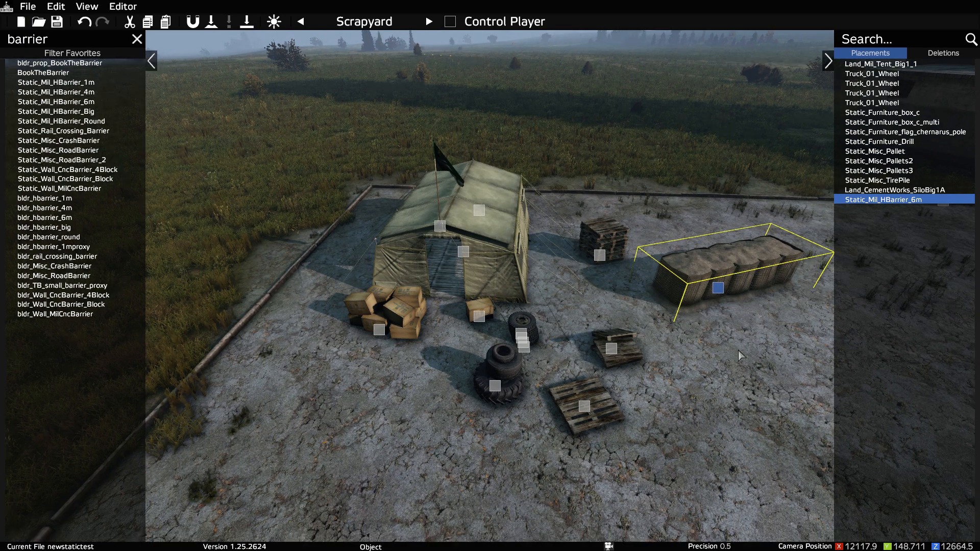
Step: Delete the Land_CementWorks_SiloBig1A from the far edge of the paved area
left_click(734, 372)
mouse_move(735, 378)
right_mouse_down()
mouse_move(769, 338)
mouse_move(731, 306)
right_mouse_up()
left_click(720, 284)
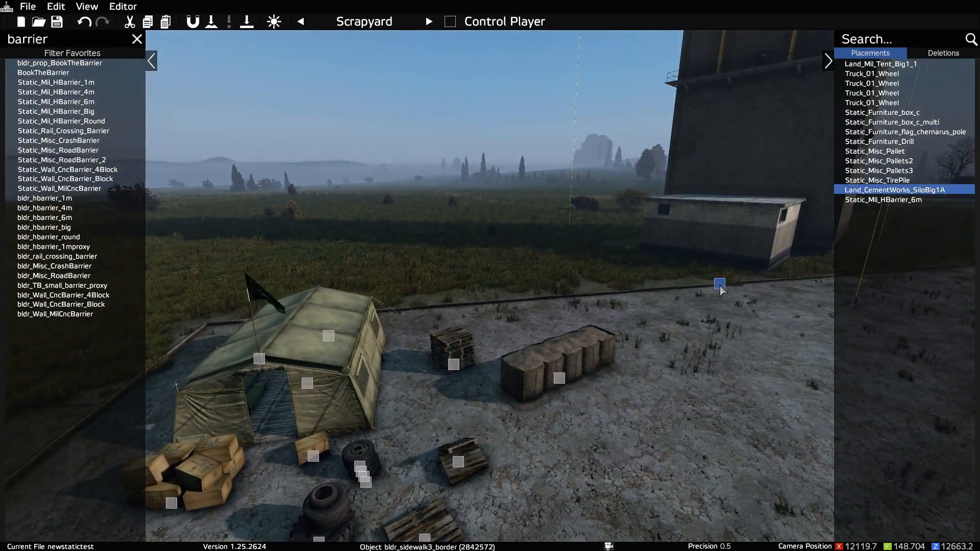
key("Delete")
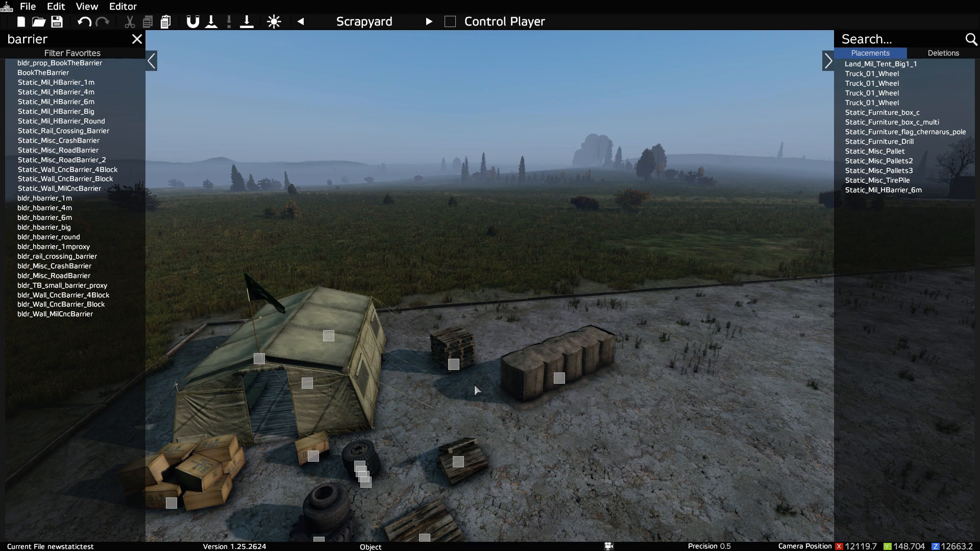
Step: Replace the object library search with "land" to list the Land_ objects
key("s")
right_click_drag(579, 449, 531, 449)
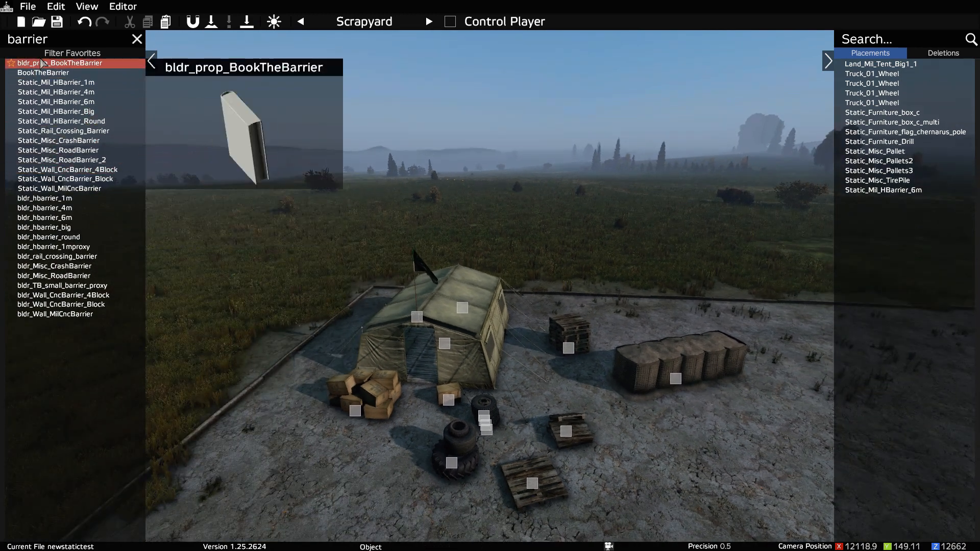
left_click(62, 39)
key("BackSpace")
key("BackSpace")
key("BackSpace")
key("BackSpace")
key("BackSpace")
key("BackSpace")
key("BackSpace")
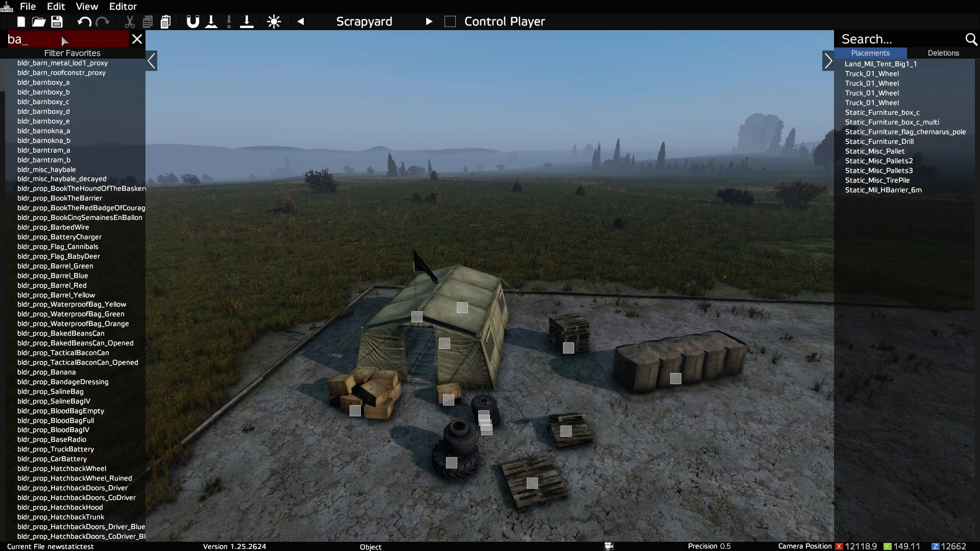
type("land_")
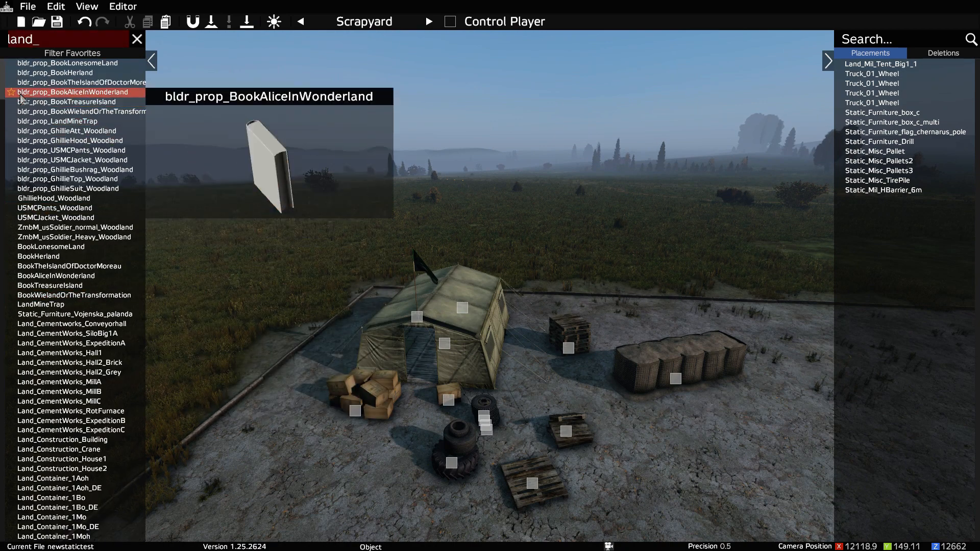
Step: Look through the Land_ objects in the library and replace the search with "static"
scroll(41, 181, "down", 20)
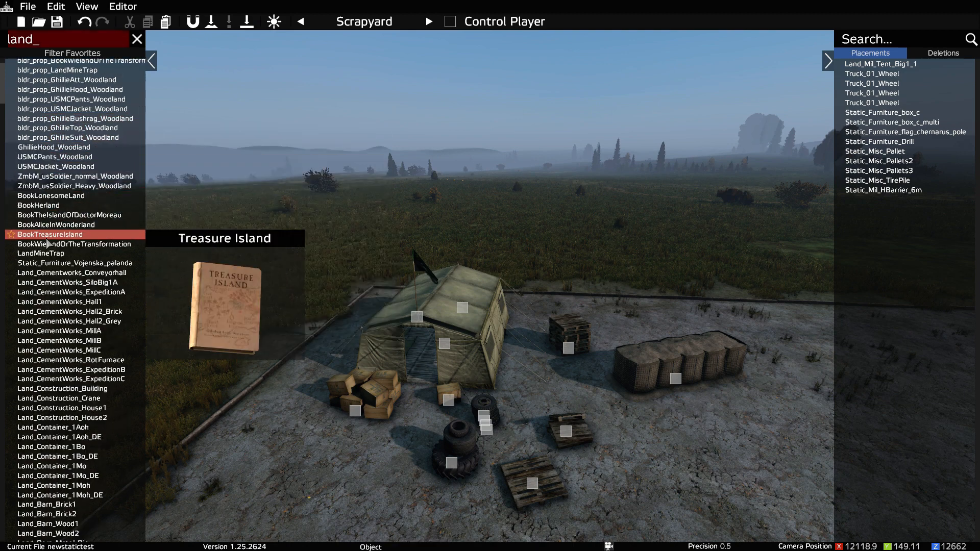
scroll(31, 263, "down", 20)
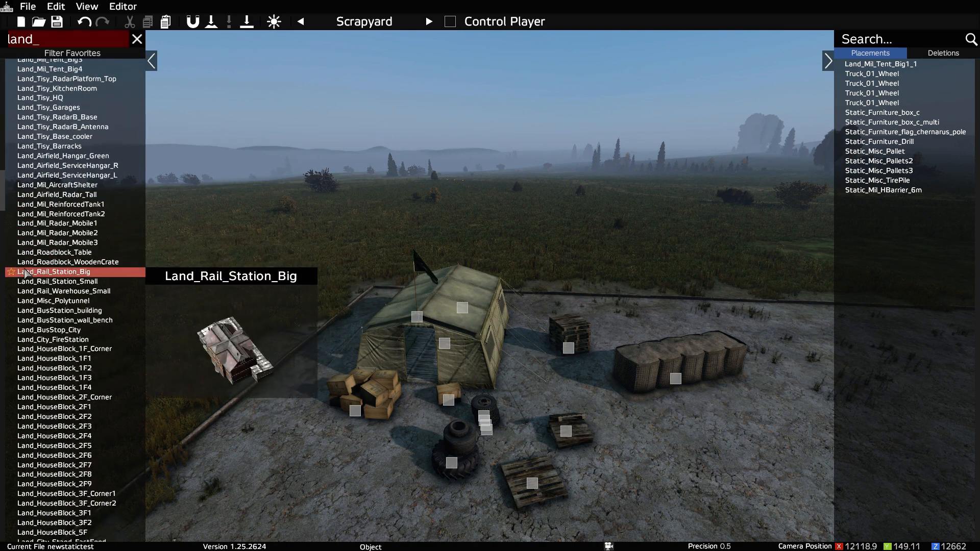
key("BackSpace")
key("BackSpace")
key("BackSpace")
key("BackSpace")
key("BackSpace")
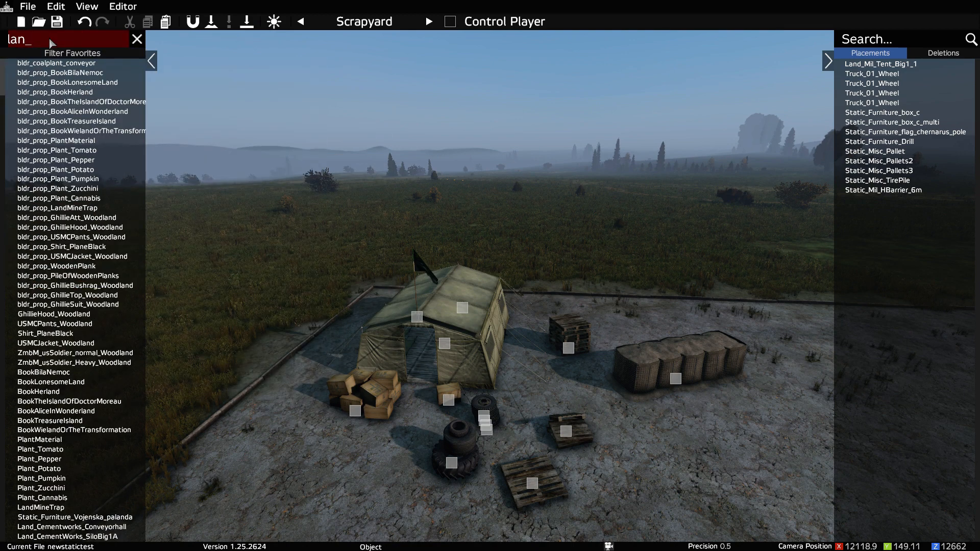
type("stat_")
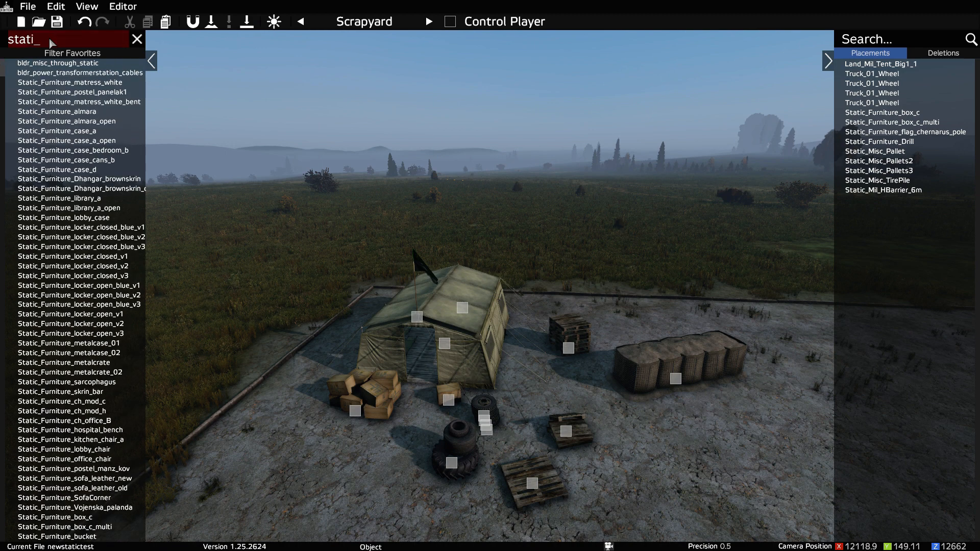
type("c")
Step: Find Static_Furniture_periodic_table among the static furniture objects and place it at the military tent
scroll(44, 250, "down", 7)
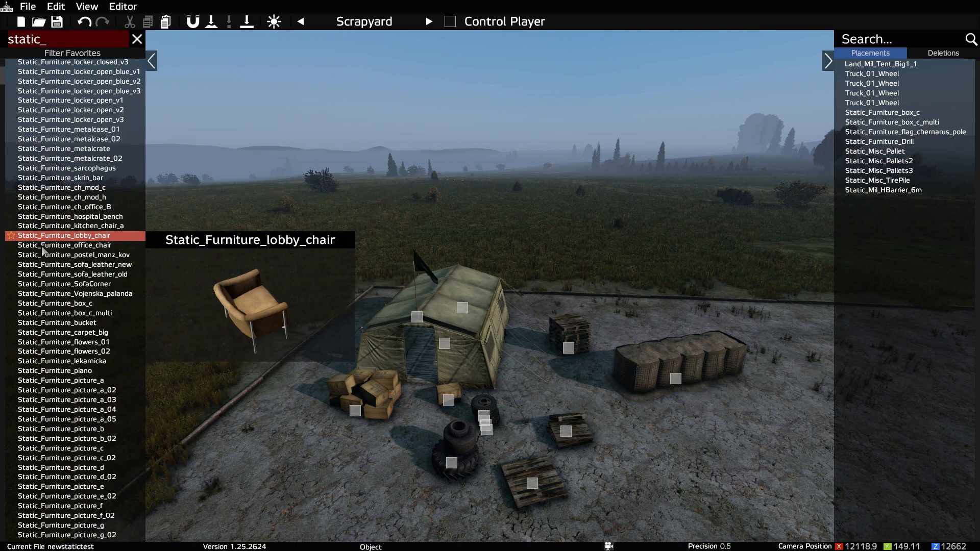
scroll(44, 250, "down", 15)
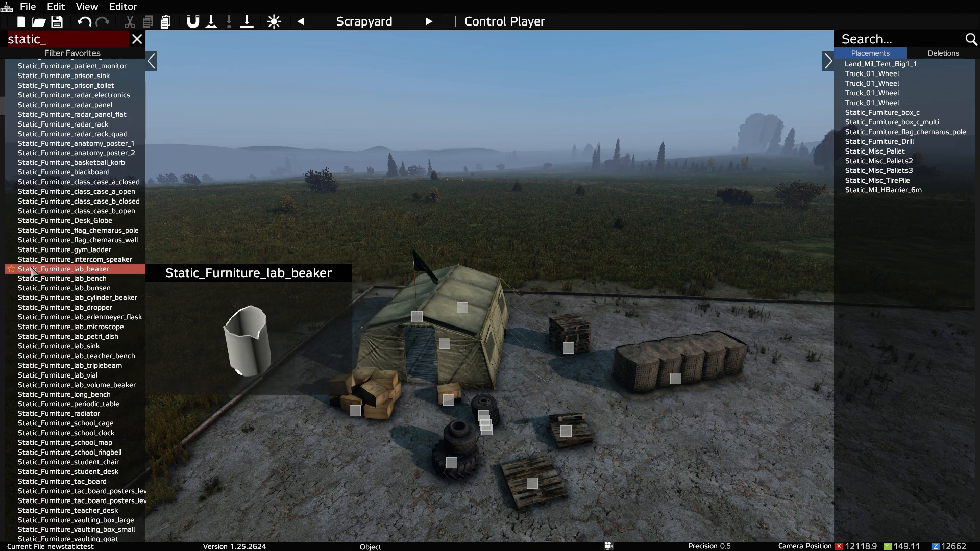
scroll(29, 346, "down", 3)
scroll(30, 353, "down", 6)
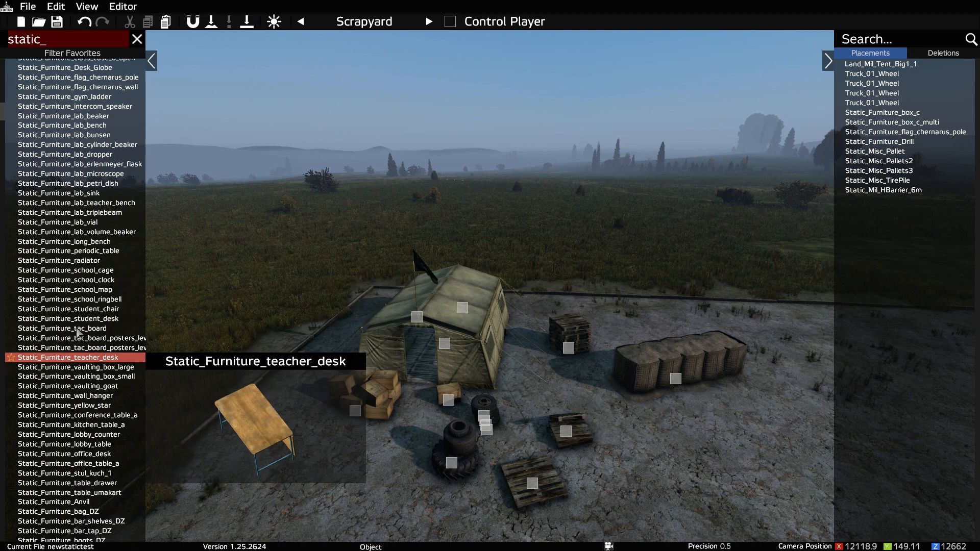
left_click_drag(84, 255, 456, 398)
key("w")
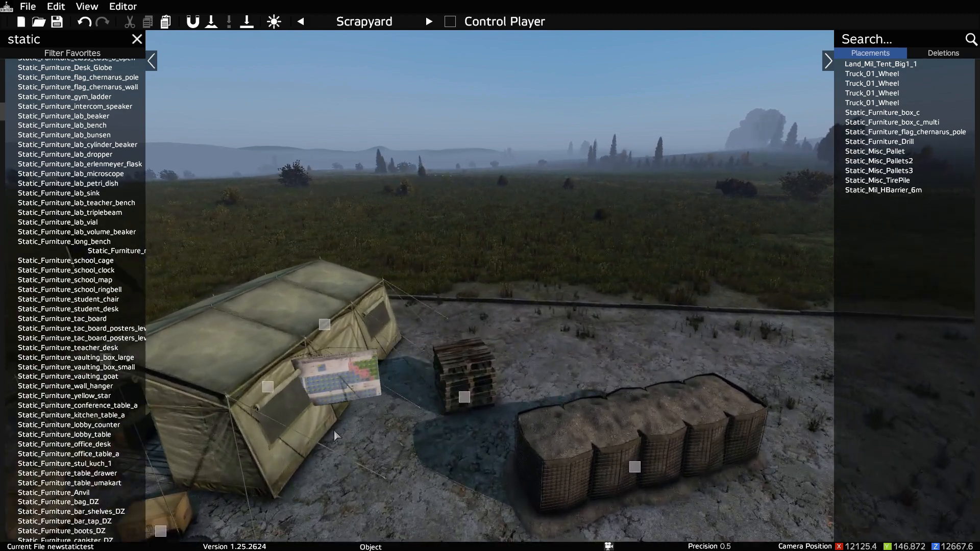
key("q")
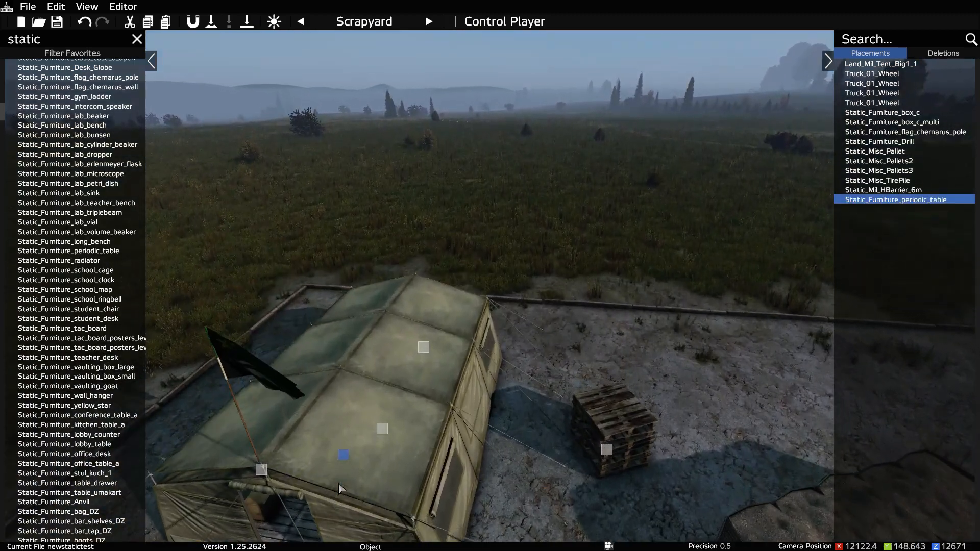
Step: Move the periodic table inside the tent to the far end, behind the desk with the drill
right_click_drag(323, 499, 308, 531)
key("w")
key("w")
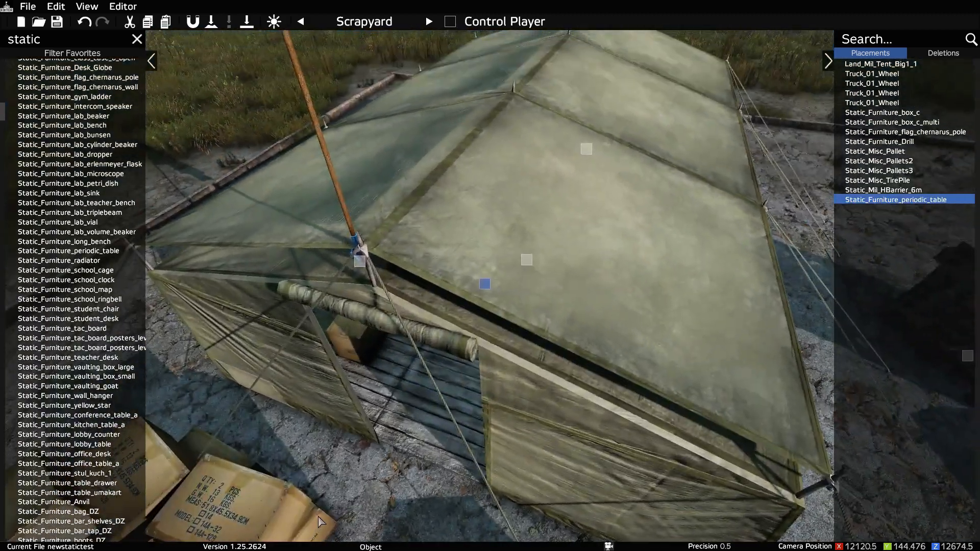
key("w")
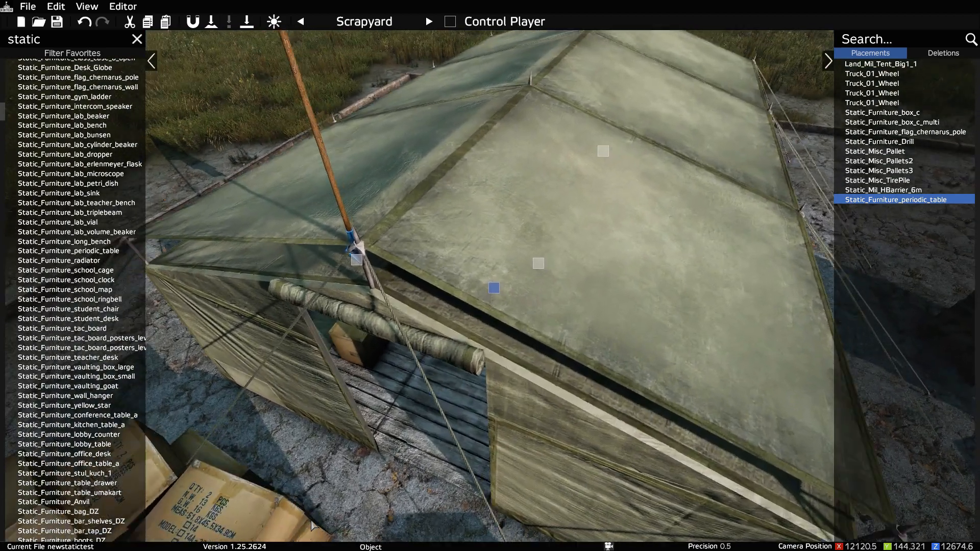
right_click_drag(313, 525, 373, 479)
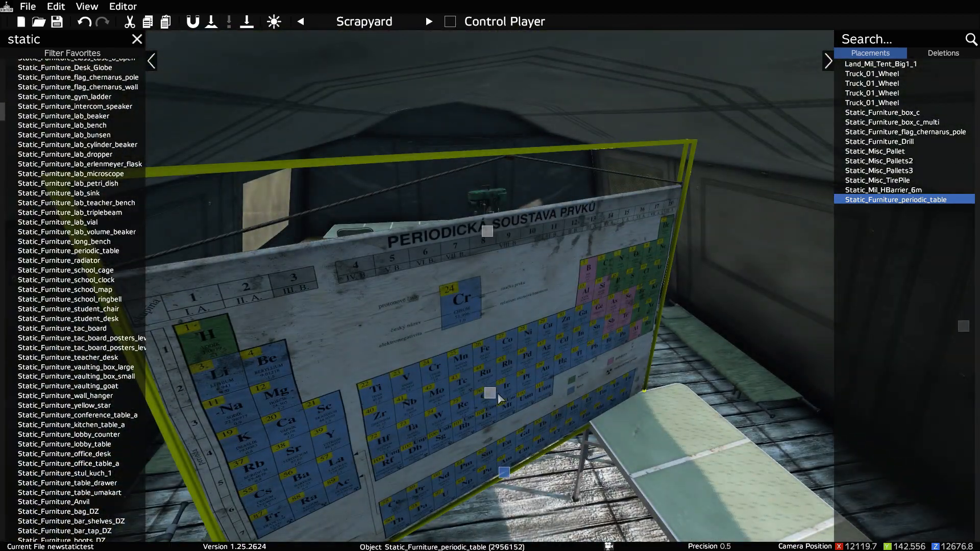
left_click_drag(492, 394, 574, 341)
key("d")
key("d")
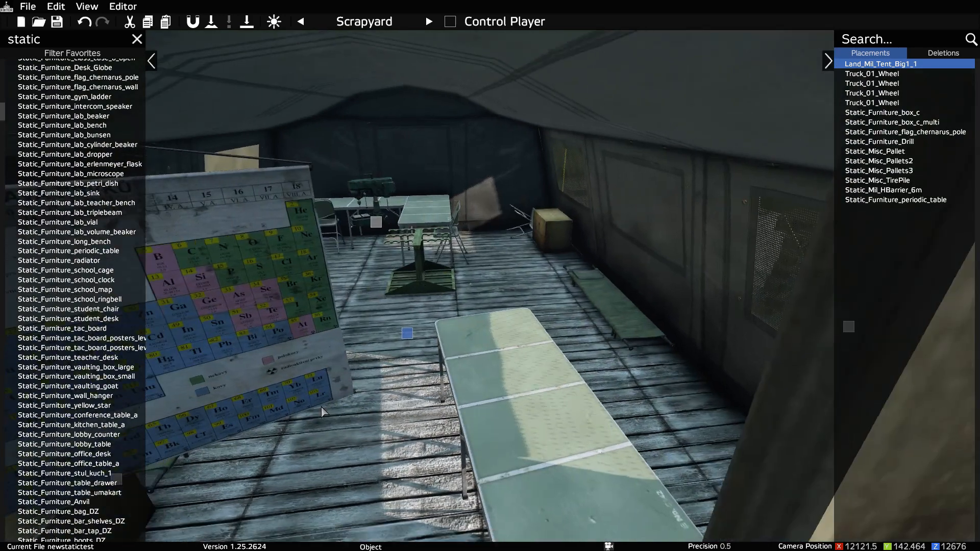
right_click_drag(322, 410, 273, 405)
left_click_drag(234, 309, 289, 314)
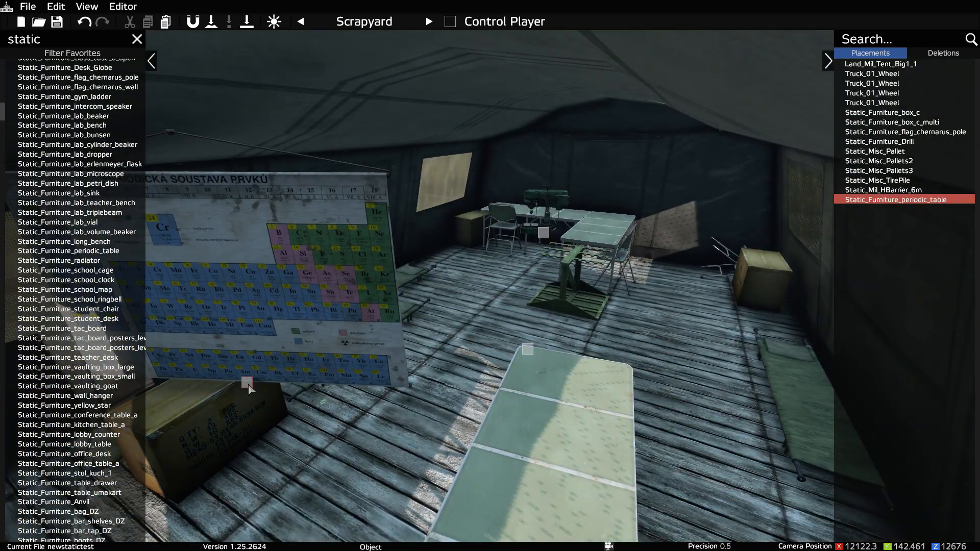
double_click(247, 382)
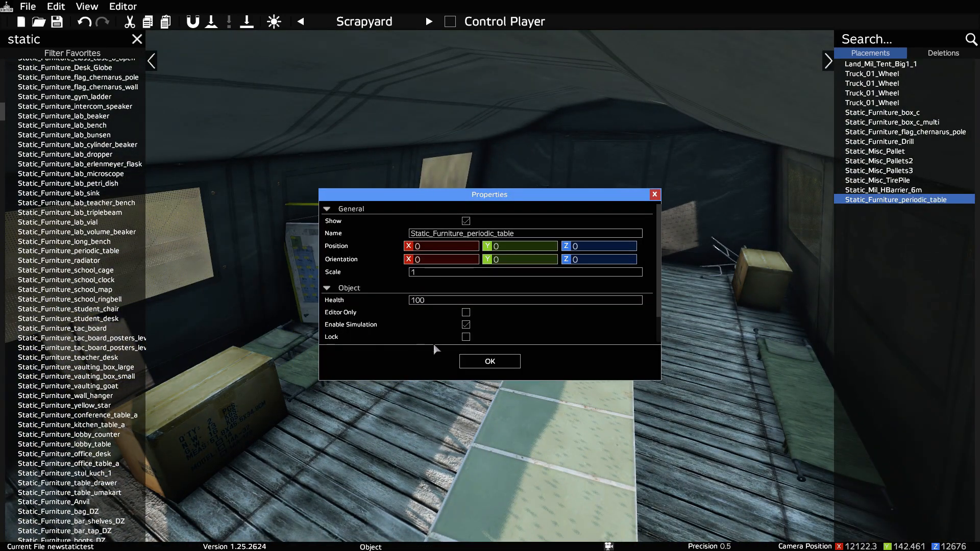
left_click(494, 363)
mouse_move(391, 332)
left_mouse_down()
mouse_move(585, 251)
mouse_move(591, 273)
mouse_move(585, 263)
mouse_move(609, 277)
mouse_move(578, 282)
mouse_move(598, 252)
mouse_move(597, 263)
left_mouse_up()
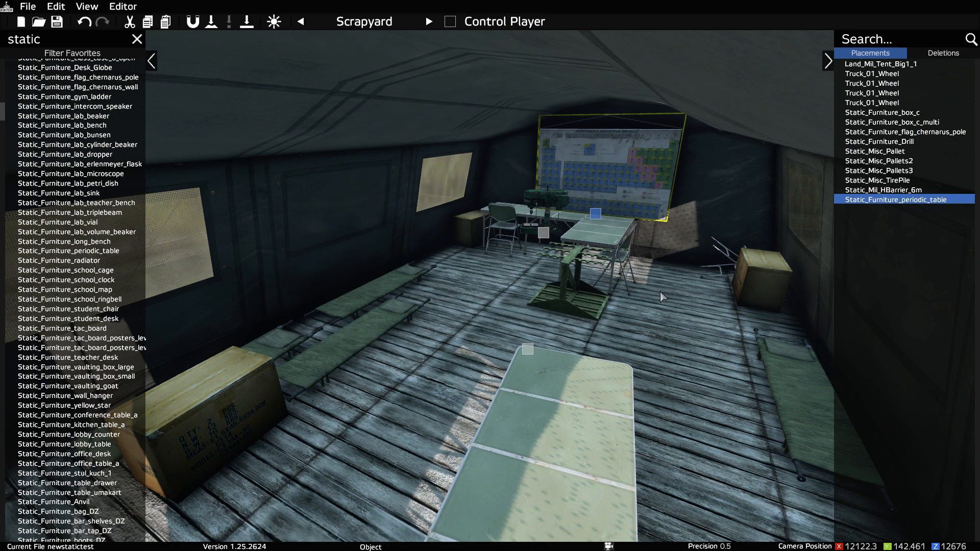
Step: Set the periodic table's Z position to 12683.2 in its properties to bring it closer to the tent's end wall
key("w")
right_click_drag(662, 297, 560, 261)
key("s")
key("d")
key("d")
key("a")
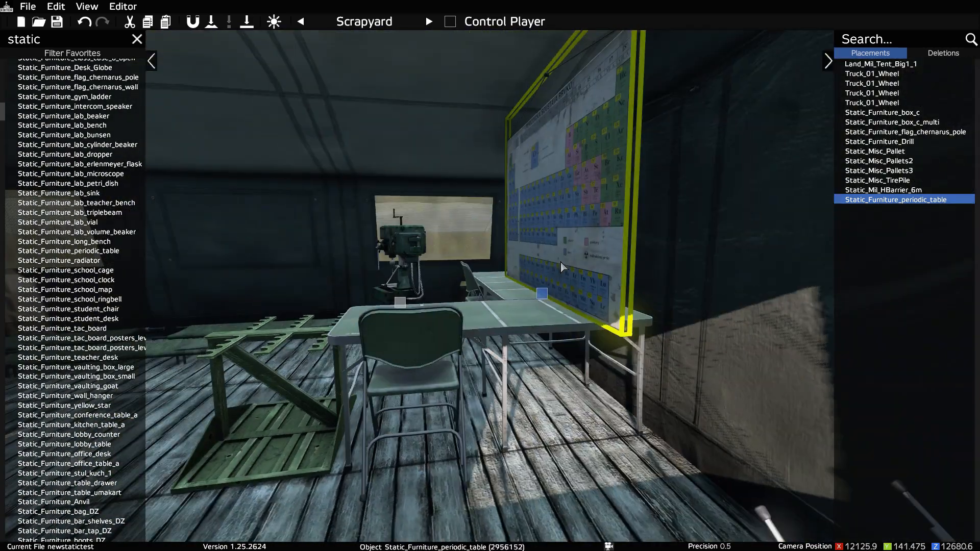
double_click(541, 298)
left_click_drag(555, 203, 353, 220)
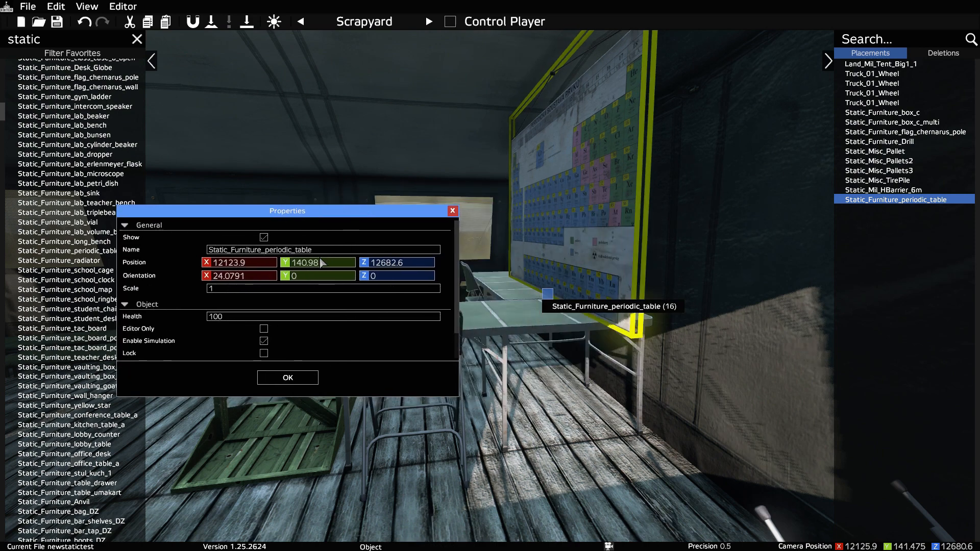
left_click(415, 269)
scroll(414, 269, "up", 5)
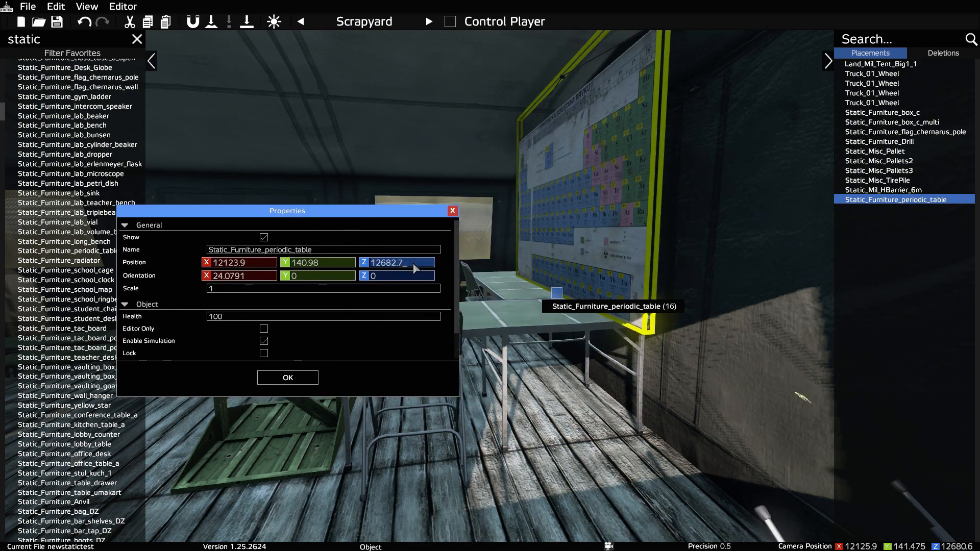
scroll(415, 269, "up", 1)
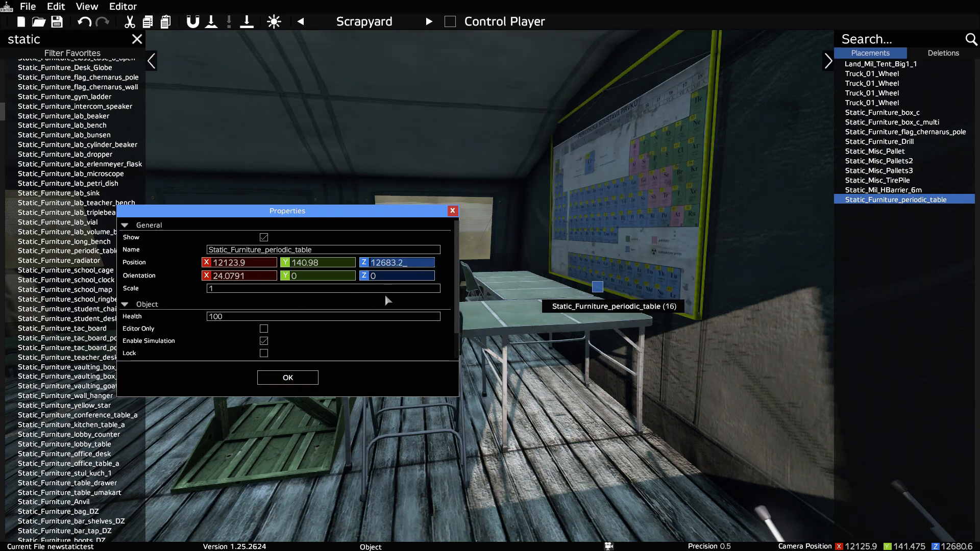
left_click(288, 377)
Step: Inspect the layout of the tent, crates, tires, pallets and barrier from outside the tent
left_click(462, 463)
right_click_drag(462, 463, 623, 528)
key("a")
key("s")
key("w")
key("s")
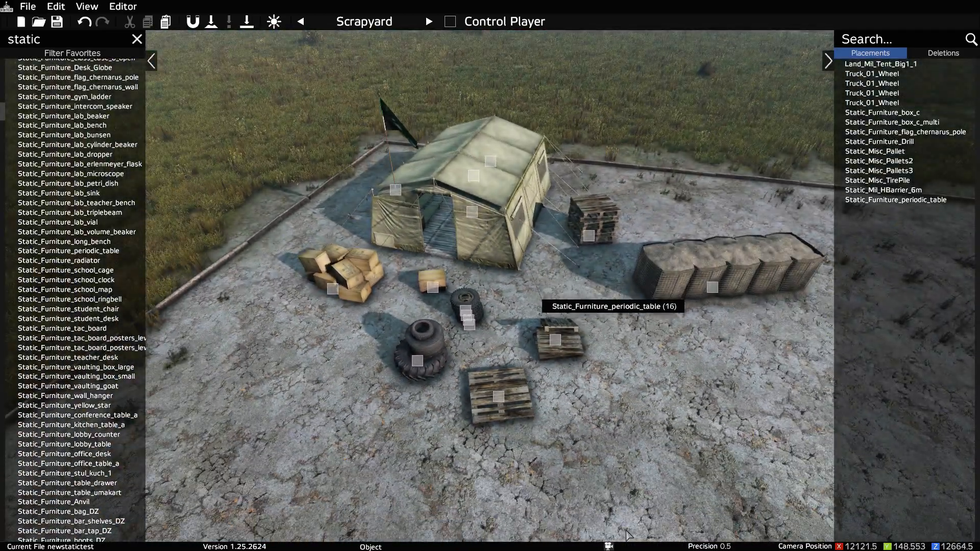
right_click_drag(593, 474, 455, 363)
key("w")
key("d")
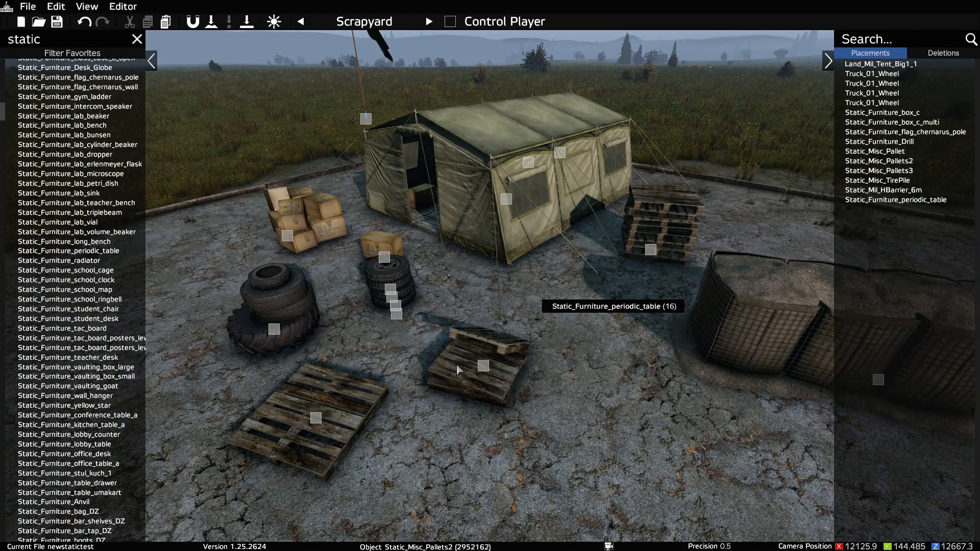
key("s")
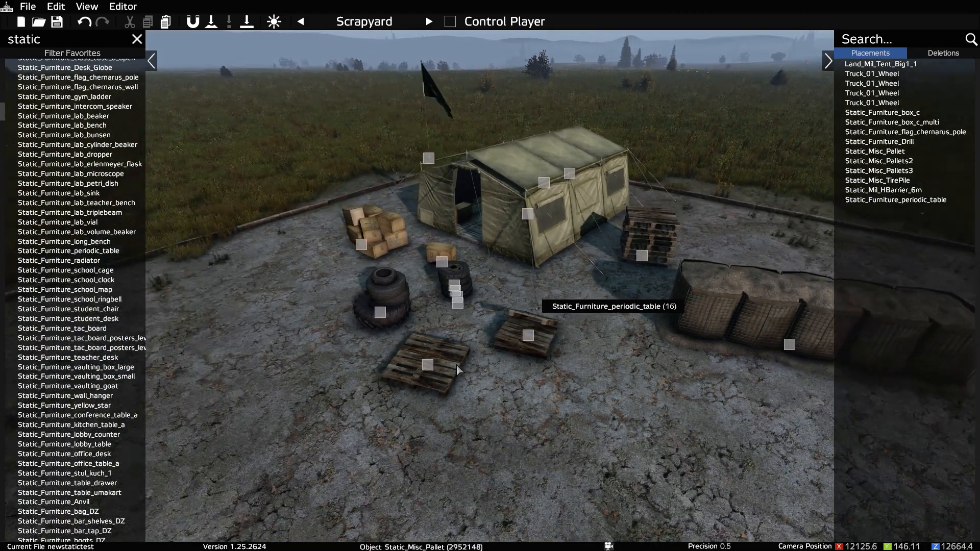
key("s")
right_click_drag(438, 397, 485, 418)
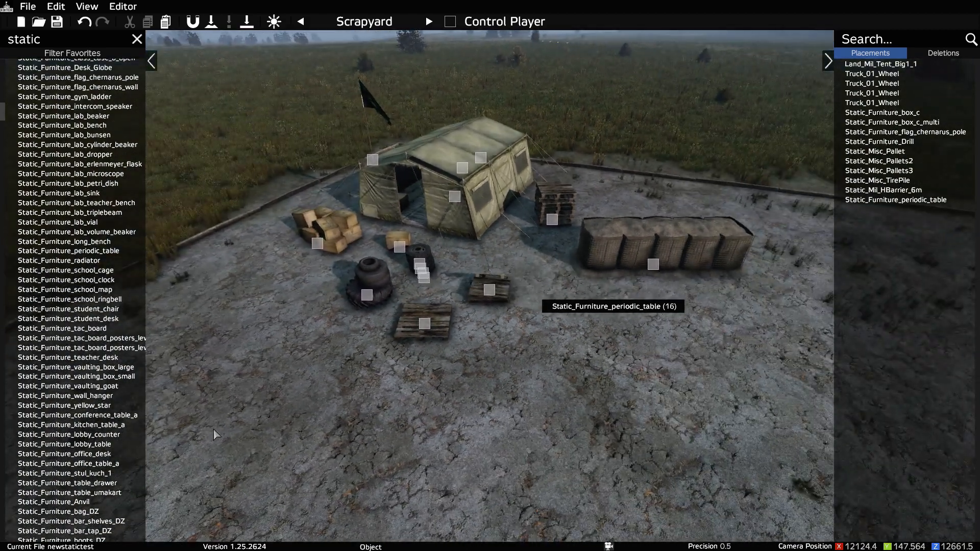
key("s")
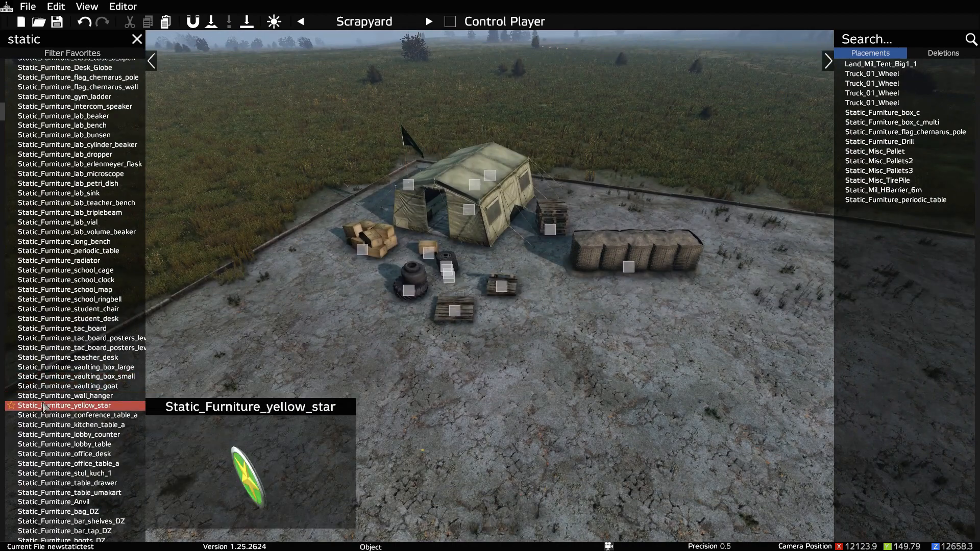
Step: Place a Static_Furniture_vaulting_goat on the ground between the pallets and the HBarrier and rotate it
left_click_drag(61, 386, 575, 320)
key("w")
key("d")
right_click_drag(573, 329, 476, 384)
key("w")
key("a")
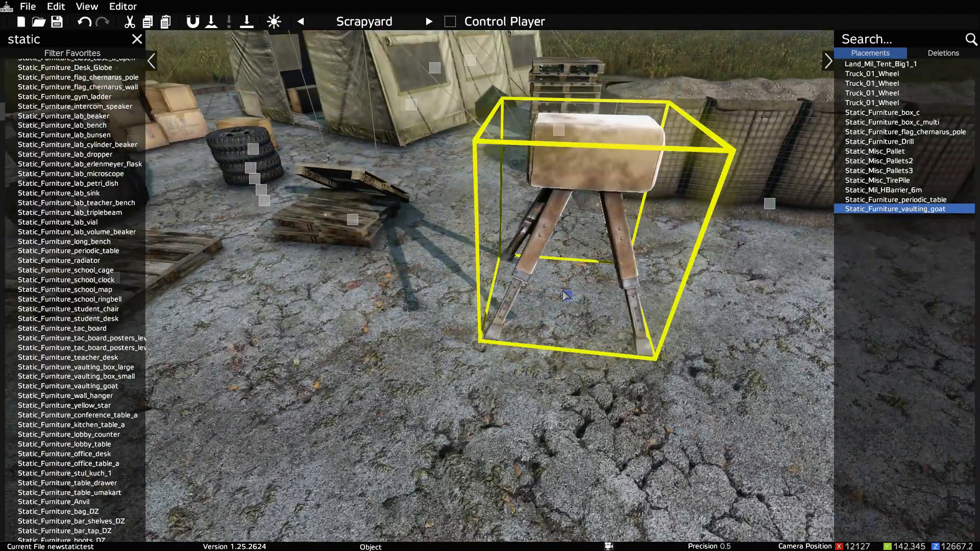
left_click_drag(567, 295, 595, 392)
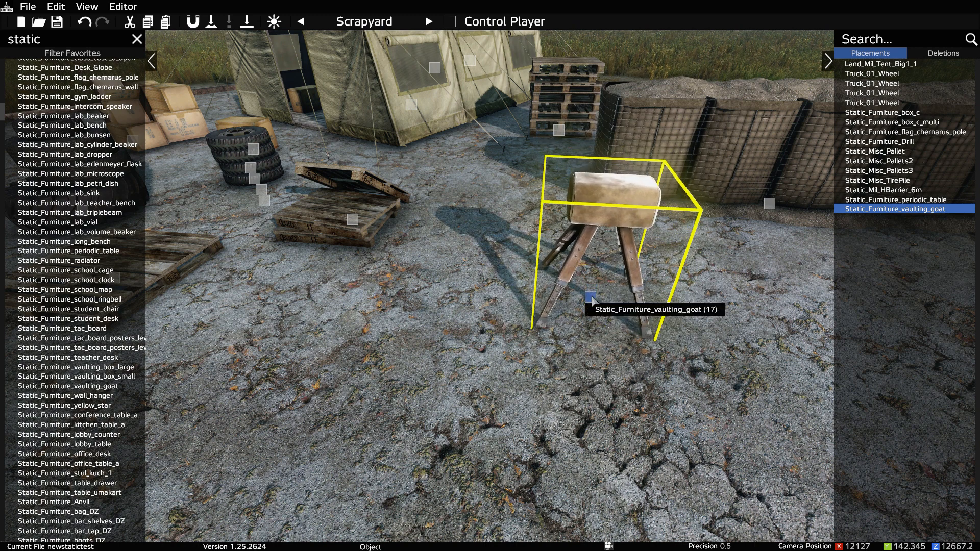
left_click_drag(591, 297, 592, 298, "shift")
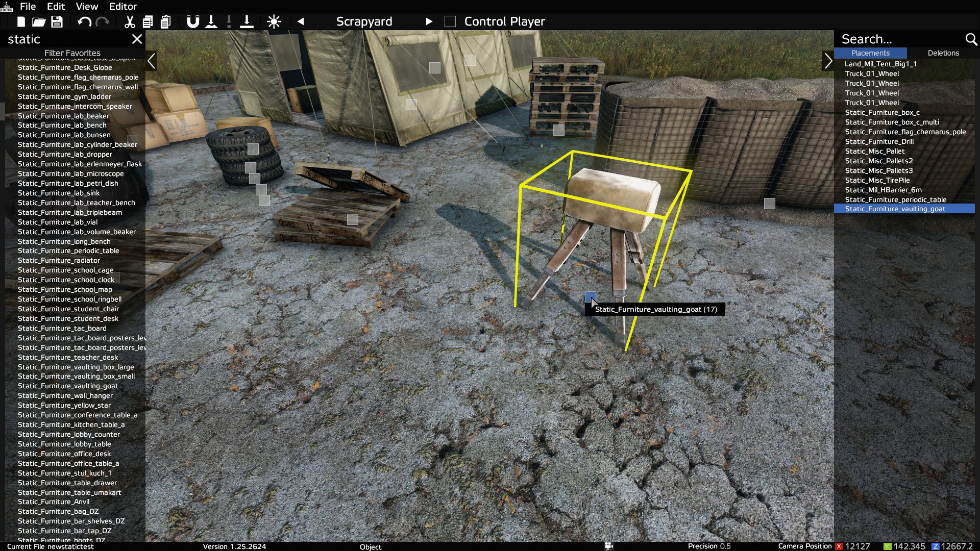
Step: Nudge the vaulting goat across the ground in small increments to adjust its position near the HBarrier
key("Down")
key("Down")
key("Left")
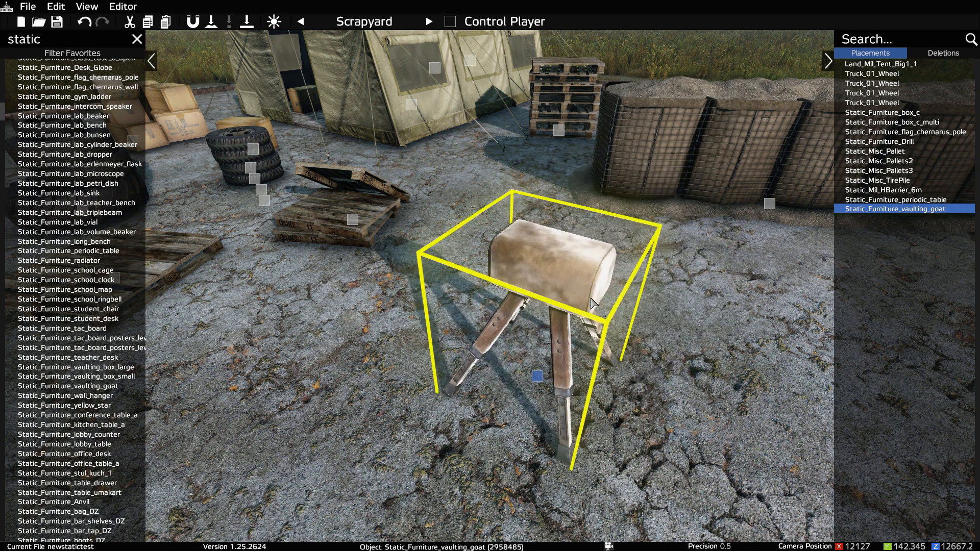
key("Up")
key("Right")
key("Right")
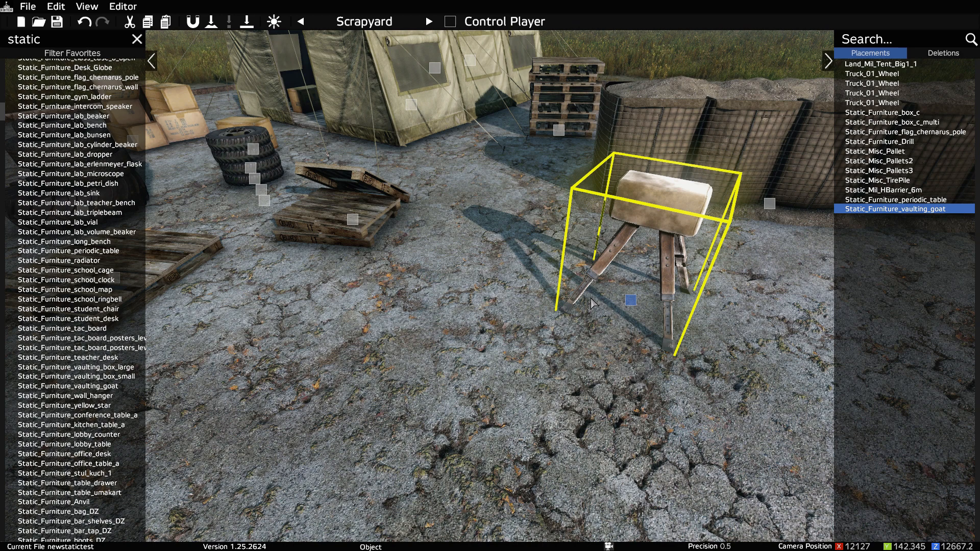
key("Down")
key("Down")
key("Down")
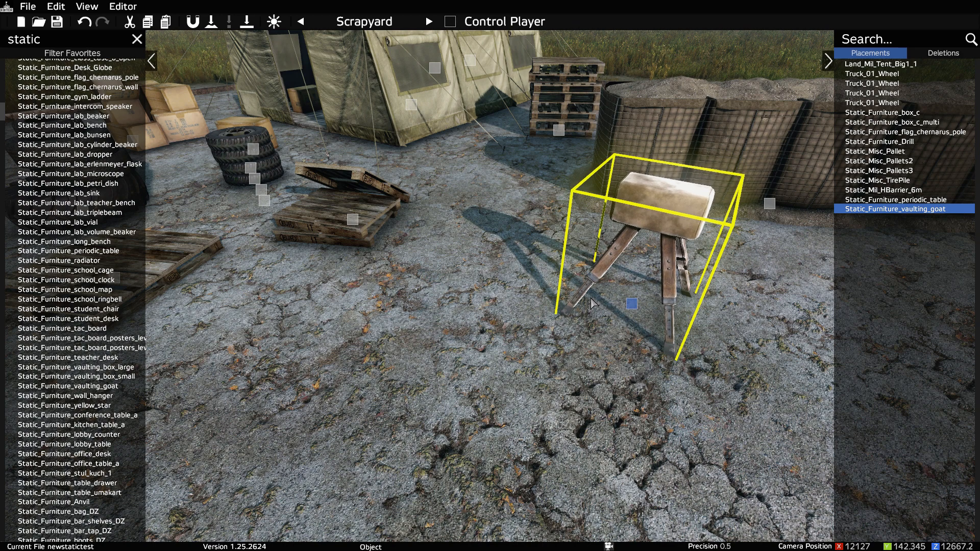
key("Left")
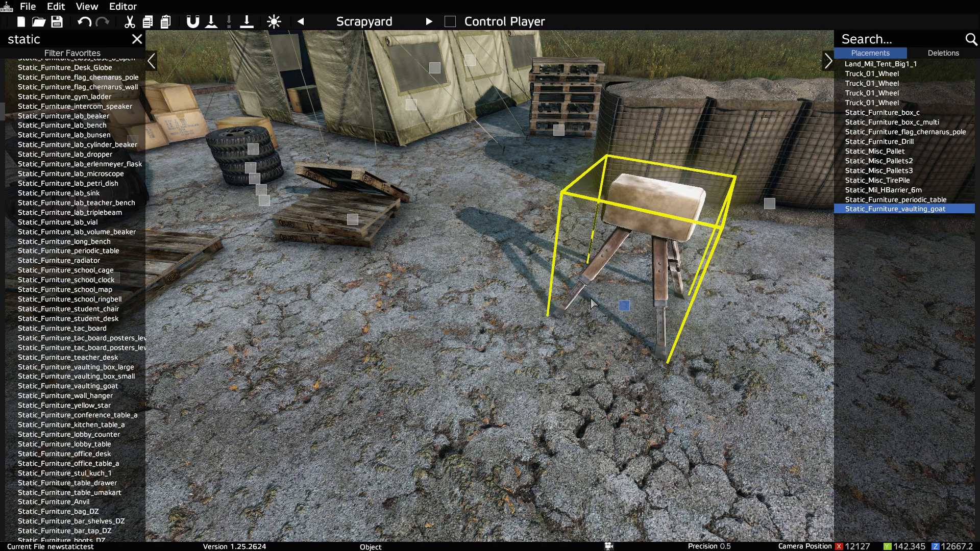
key("Up")
left_click(591, 300)
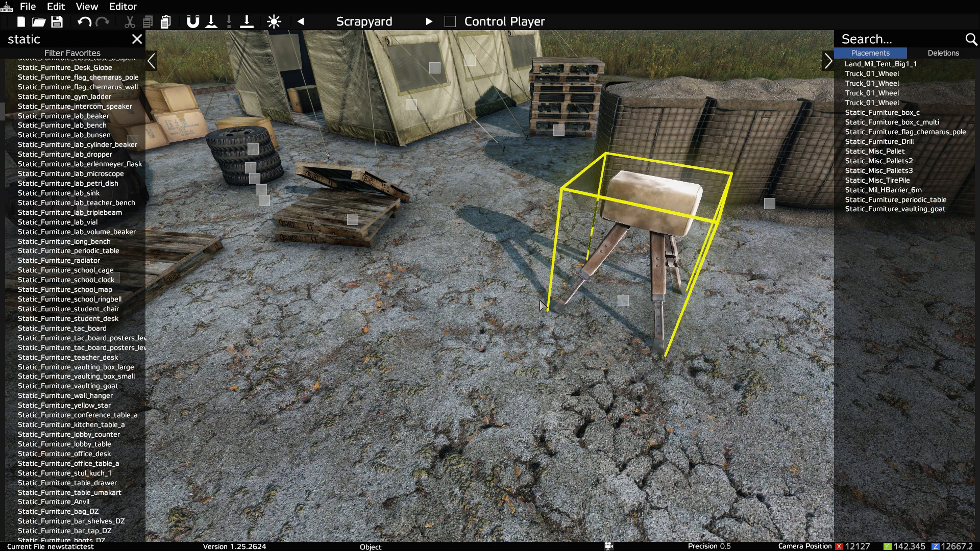
Step: Set the vaulting goat's Y position to 139.911 in its properties and save the current file
left_click(624, 300)
key("Page_Up")
left_click_drag(599, 301, 623, 395, "alt")
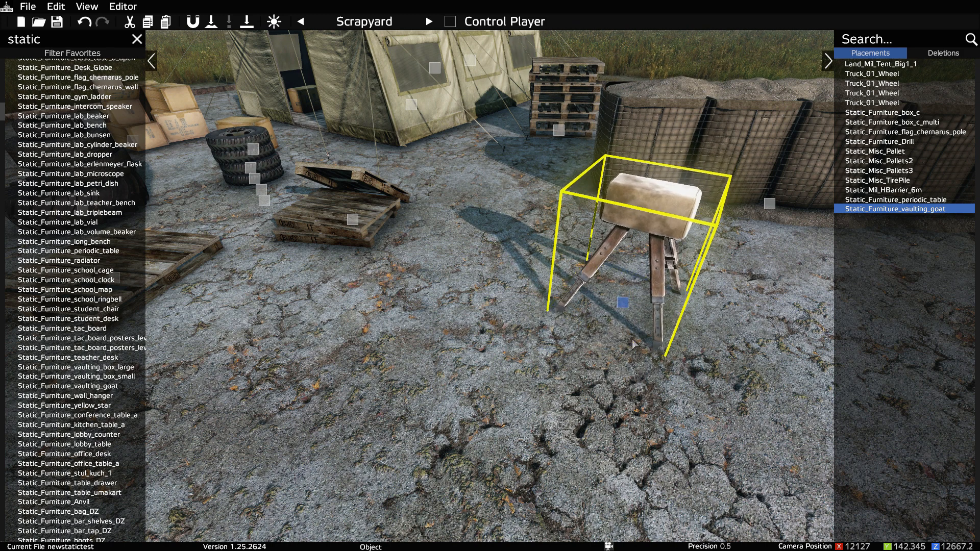
double_click(623, 304)
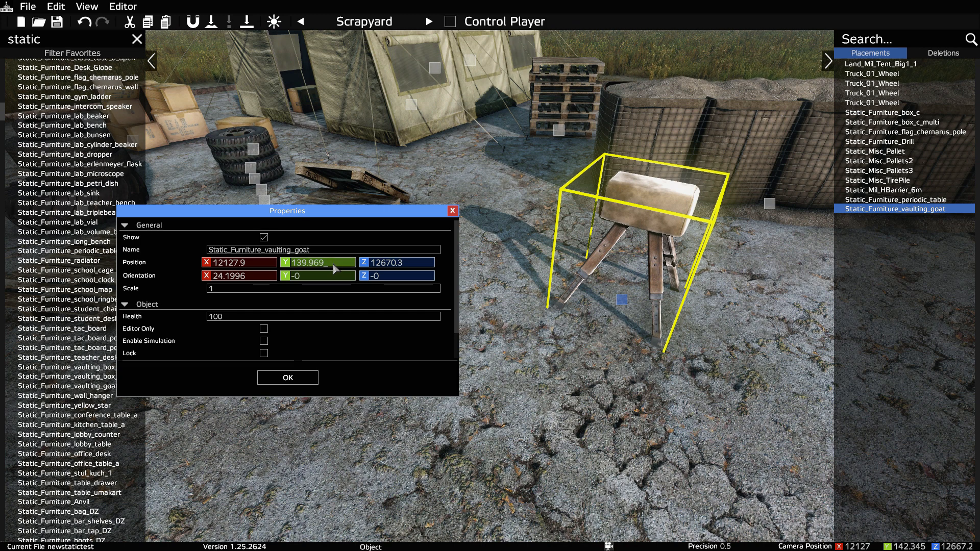
key("BackSpace")
key("BackSpace")
key("ctrl+s")
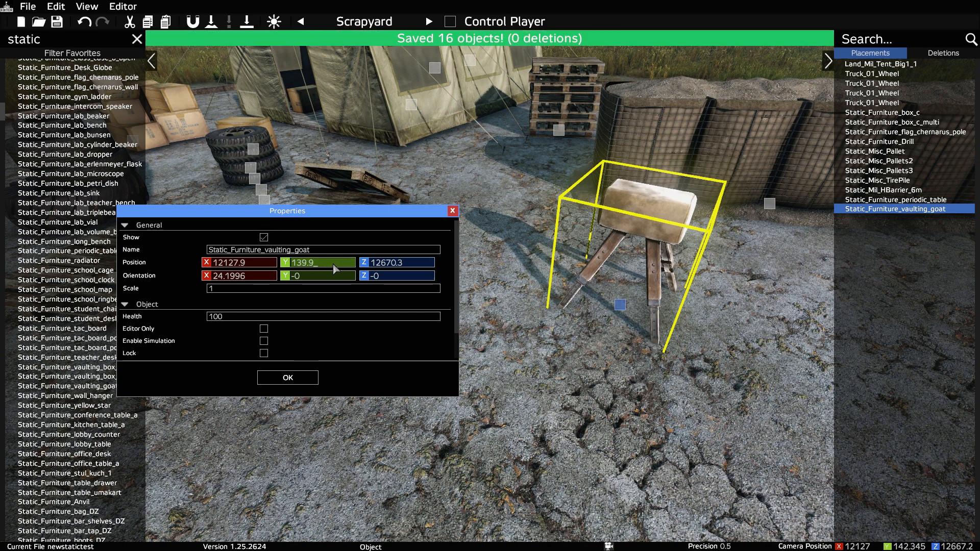
type("11")
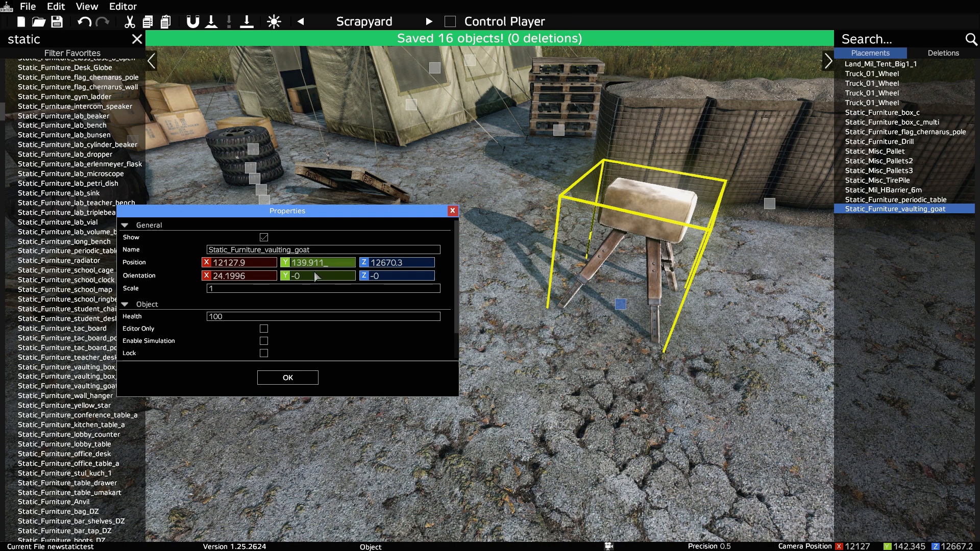
Step: Clear the vaulting goat's Y orientation value and confirm its properties
left_click(322, 279)
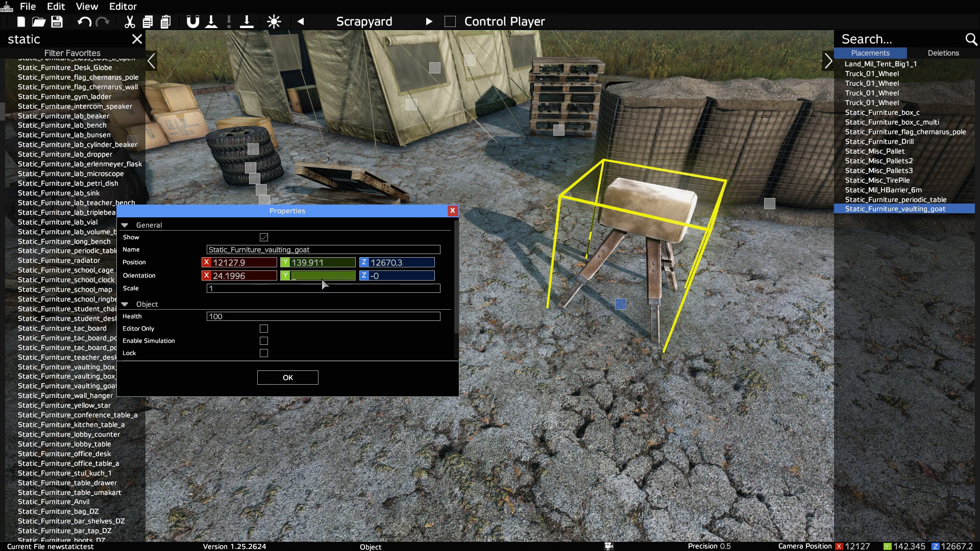
type("90")
key("BackSpace")
key("BackSpace")
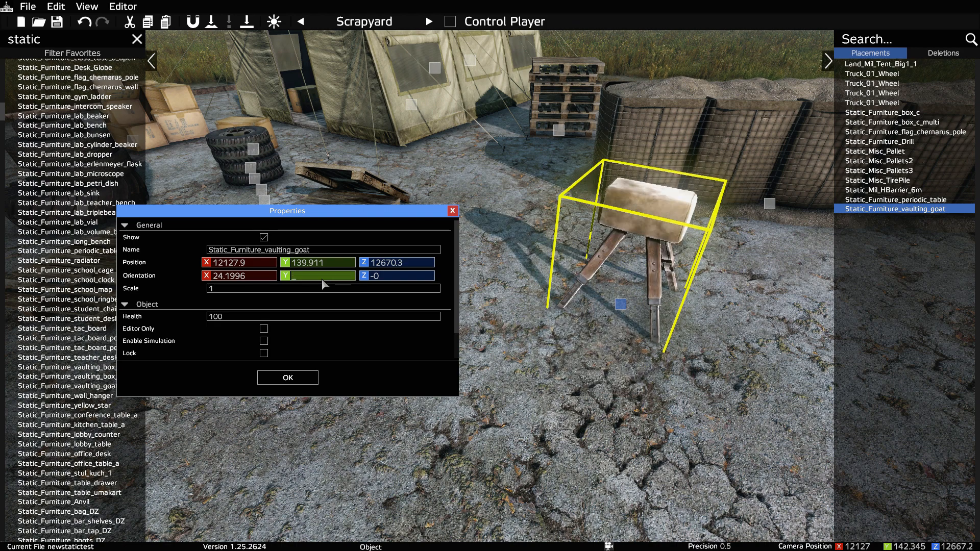
left_click(292, 378)
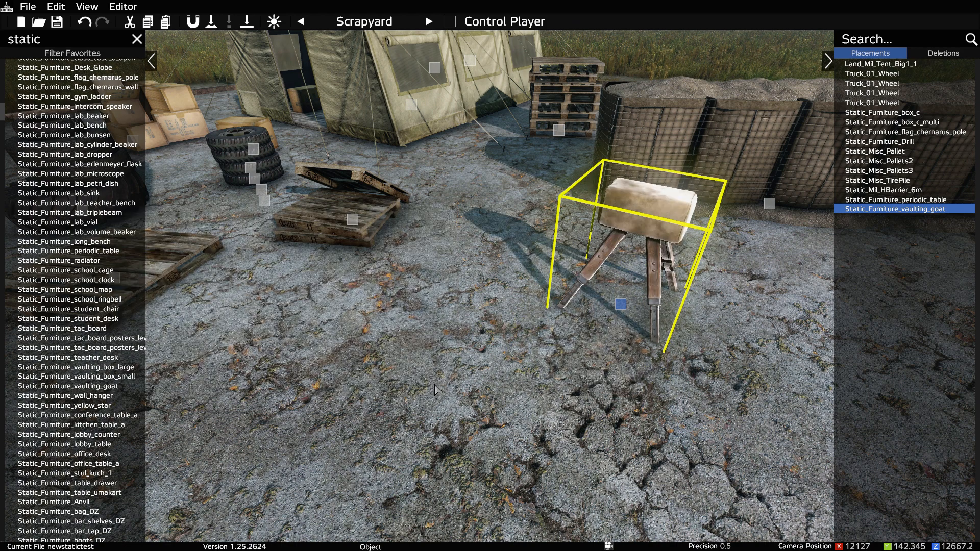
Step: Review the camp from above, selecting the pallets, vaulting goat, HBarrier, boxes and stacked truck wheels in turn
left_click(483, 383)
right_click_drag(482, 370, 582, 397)
key("s")
key("a")
key("q")
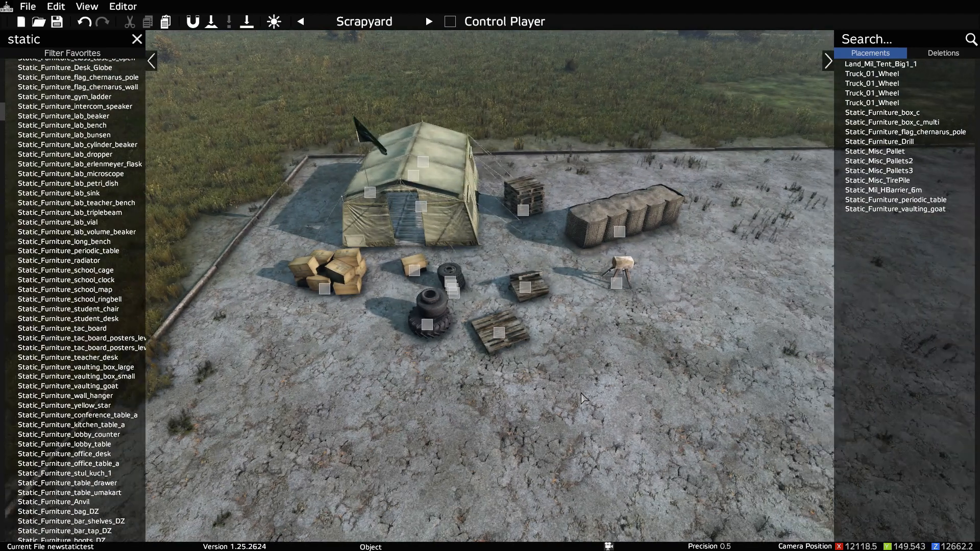
key("w")
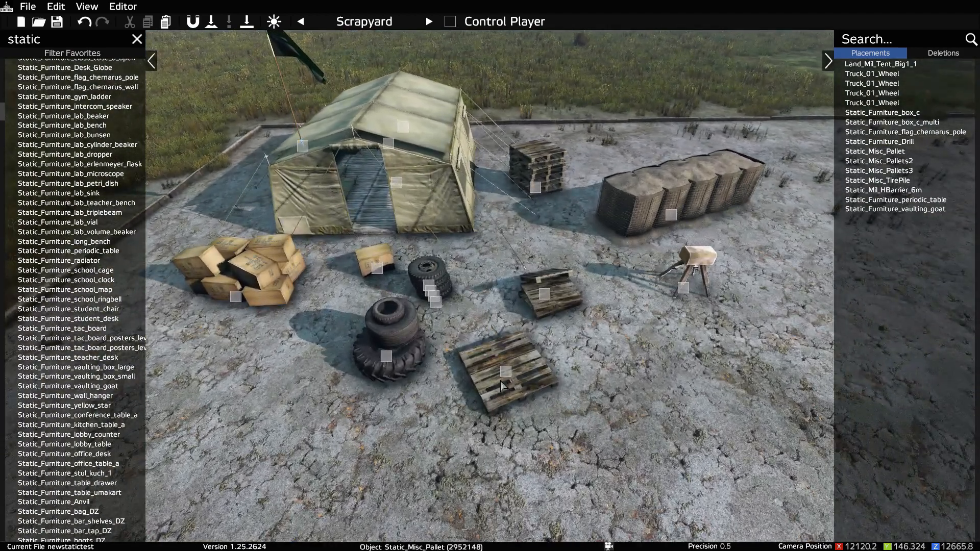
left_click(512, 373)
left_click(547, 299)
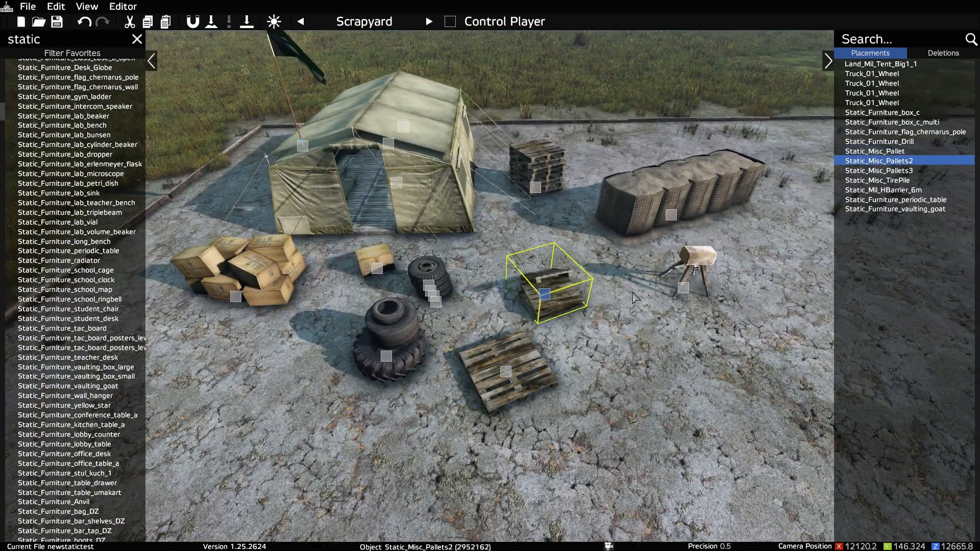
left_click(684, 291)
left_click(672, 215)
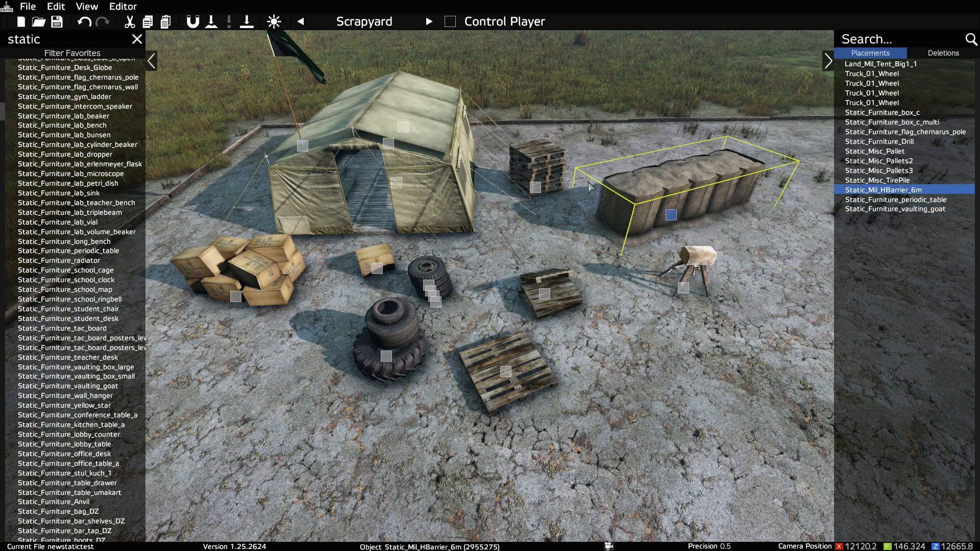
left_click(414, 236)
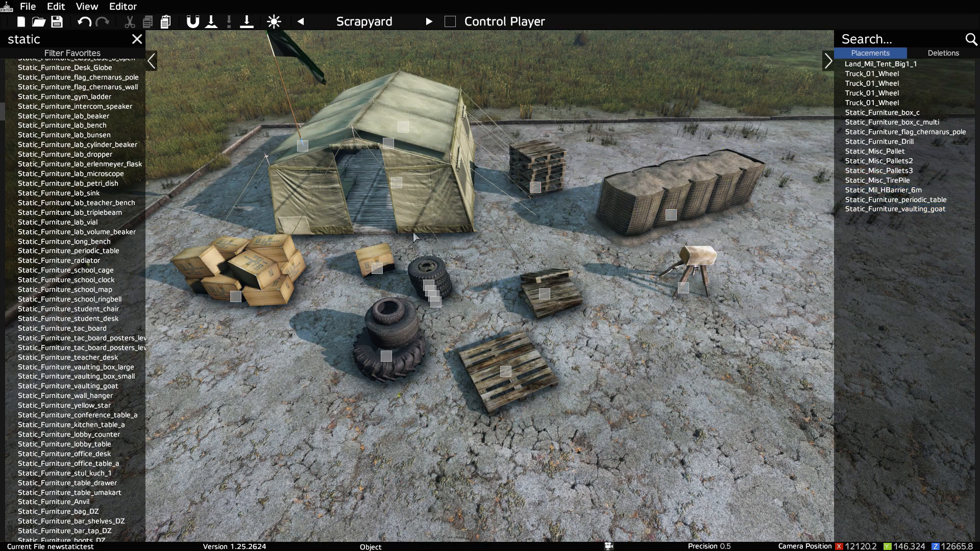
left_click(352, 275)
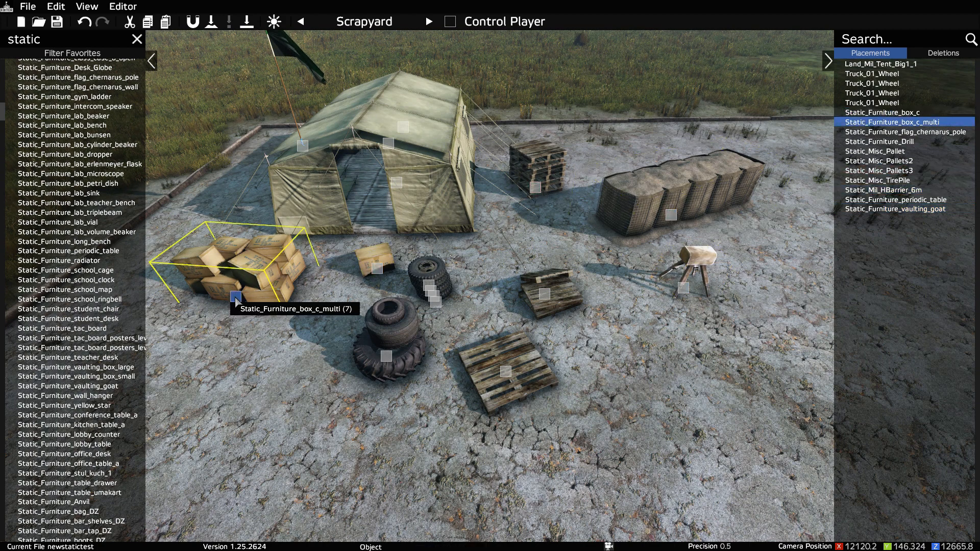
left_click(428, 289)
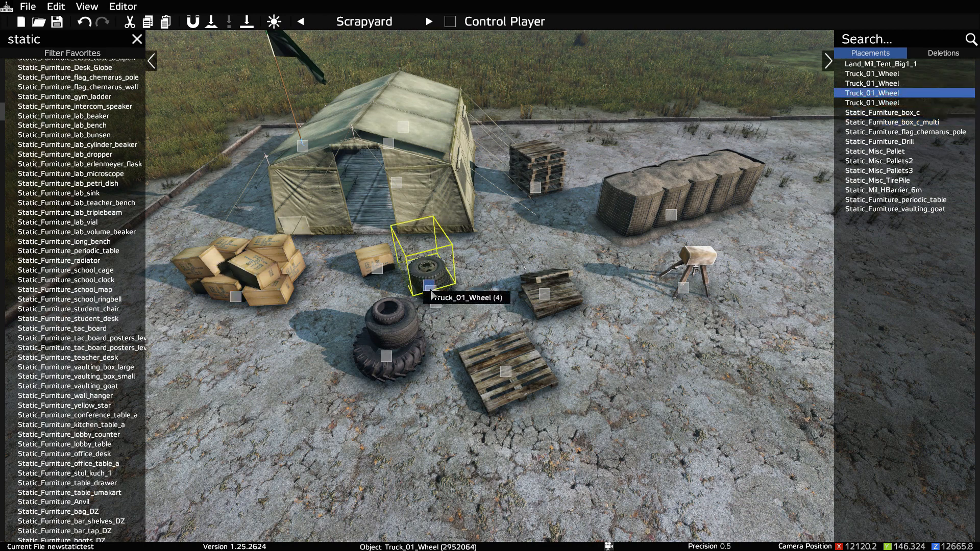
left_click(433, 302)
left_click(415, 251)
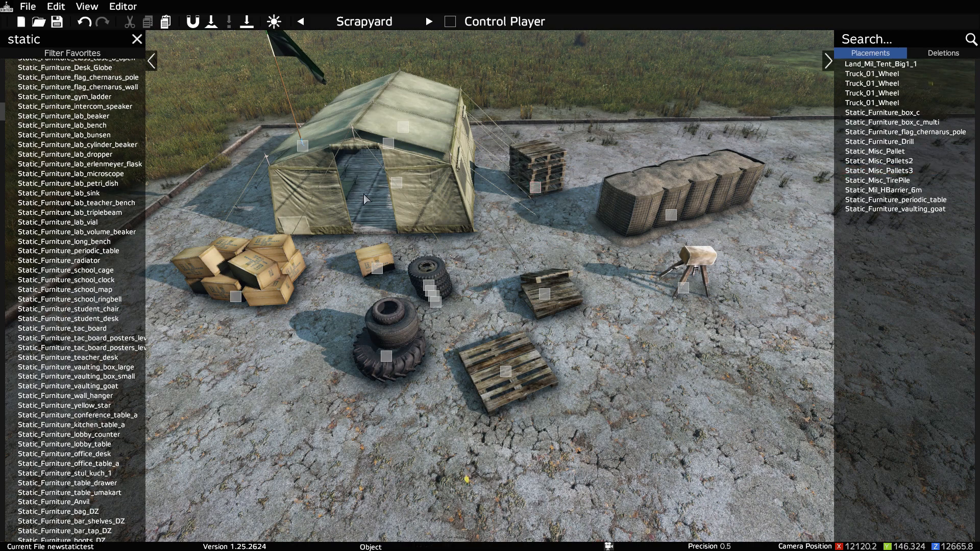
Step: Examine the camp from the front and the tent's interior around the folding table
key("w")
right_click_drag(363, 195, 372, 195)
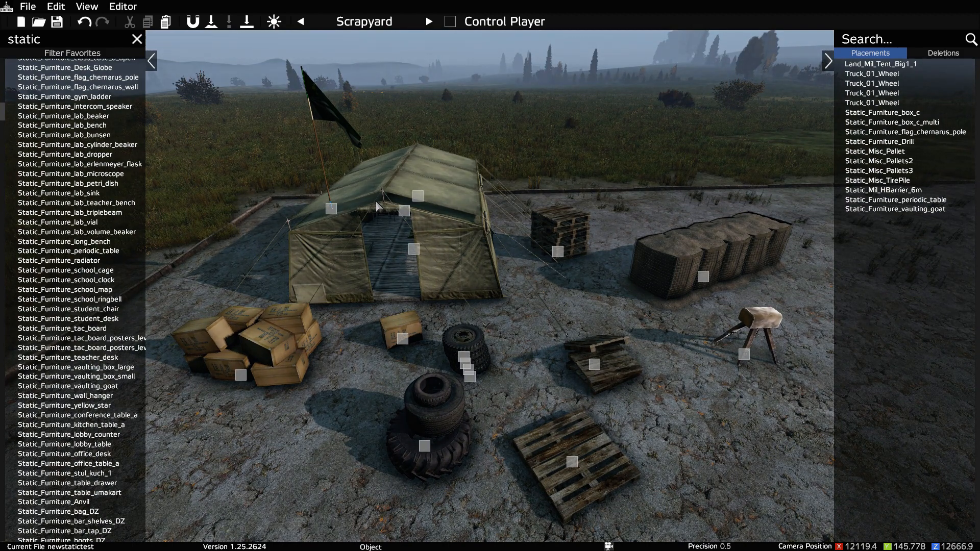
key("s")
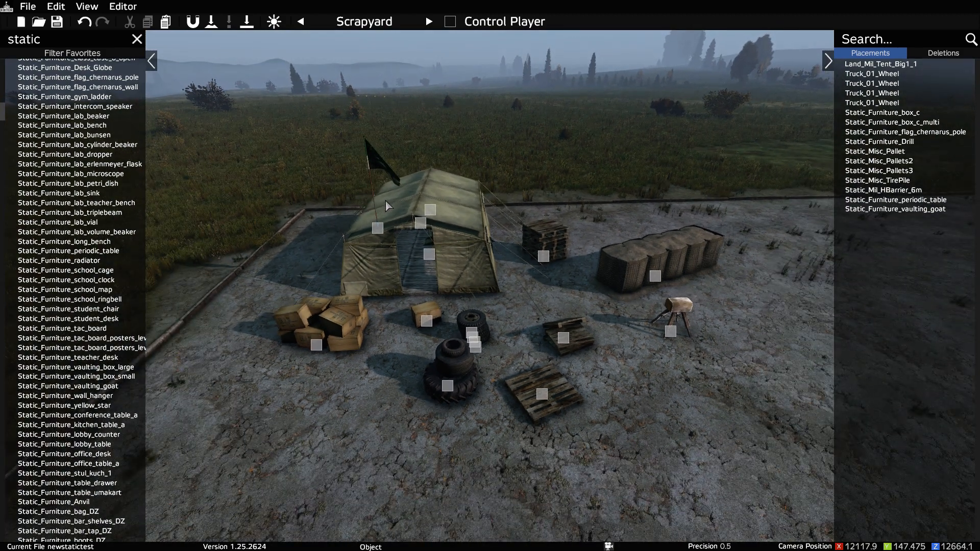
key("w")
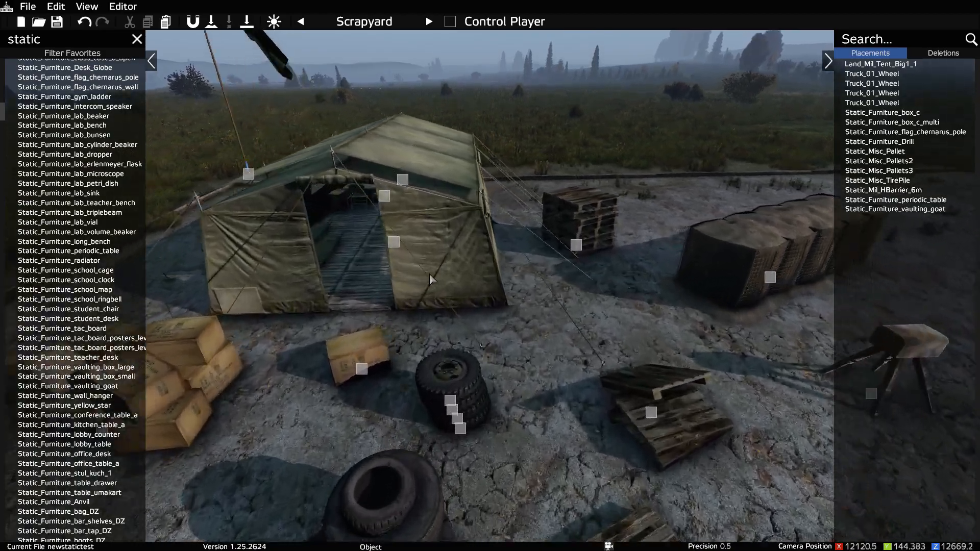
right_click_drag(432, 276, 618, 307)
key("w")
key("s")
key("a")
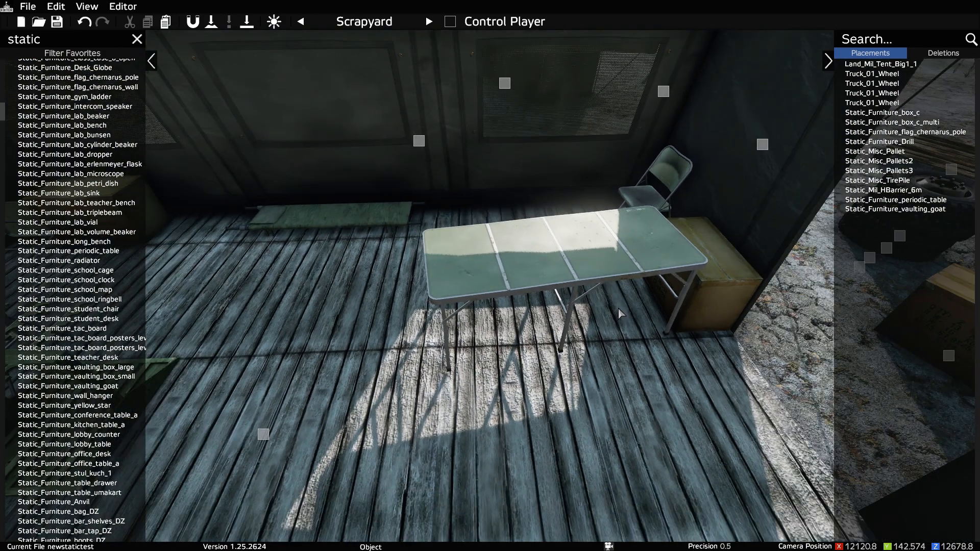
Step: Search the object library for "aug" in place of "static"
left_click(72, 32)
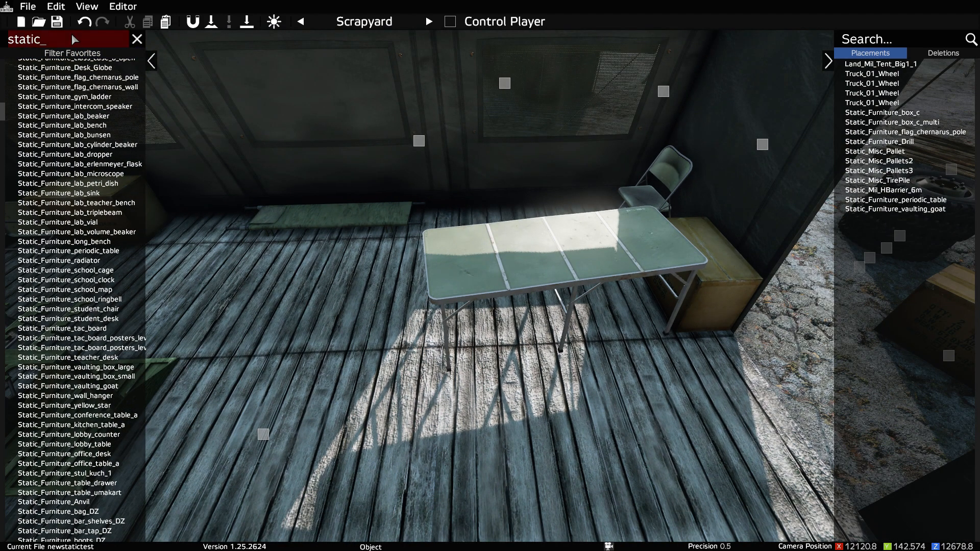
key("BackSpace")
key("BackSpace")
key("BackSpace")
key("BackSpace")
key("BackSpace")
key("BackSpace")
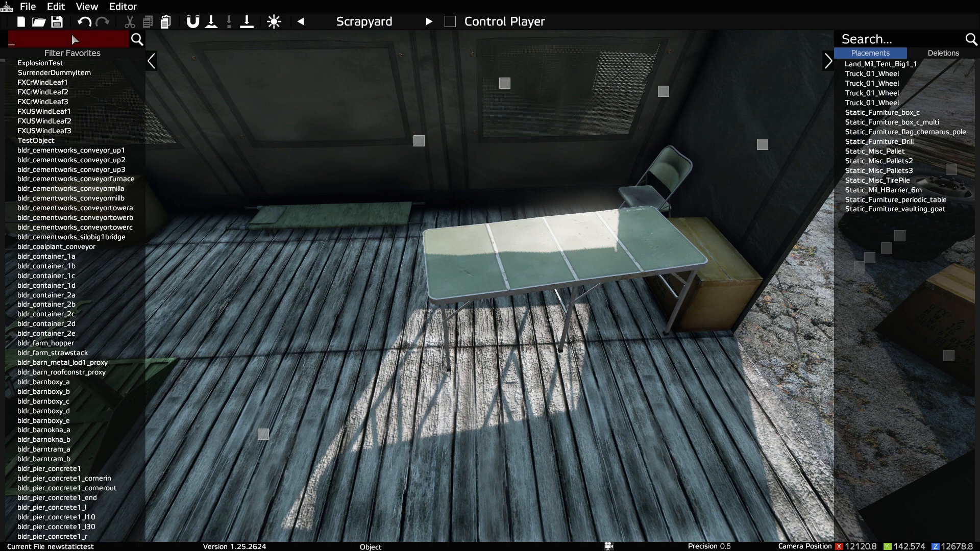
type("aug")
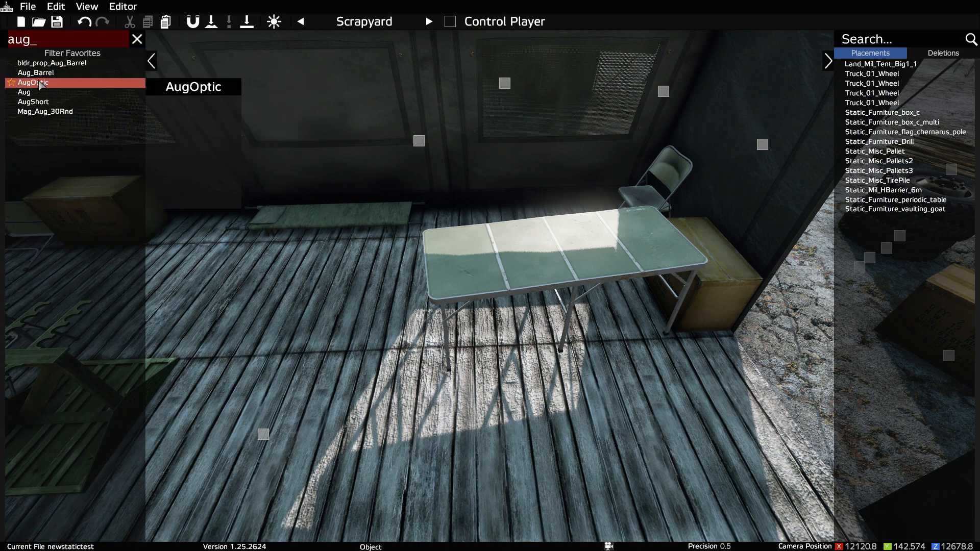
left_click_drag(41, 84, 299, 274)
left_click_drag(359, 349, 353, 342)
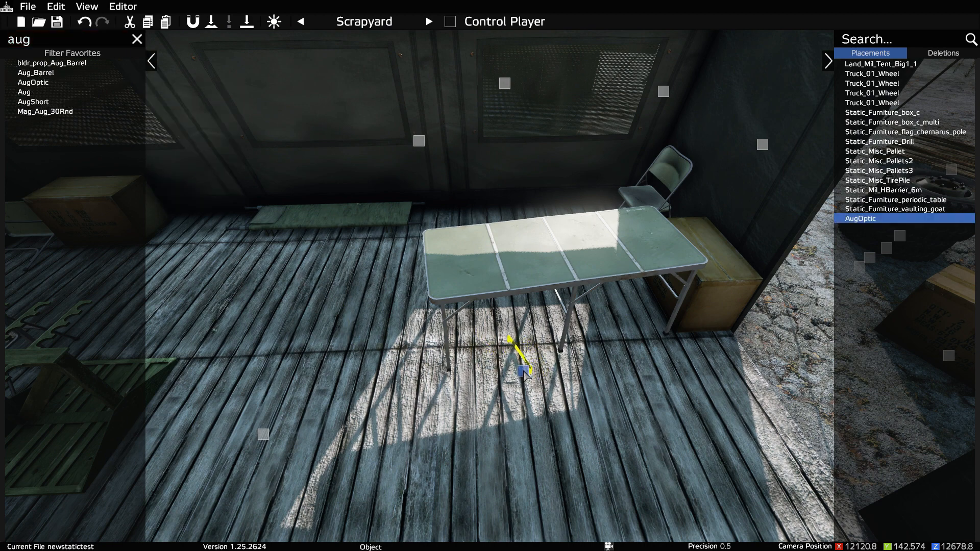
left_click_drag(524, 374, 538, 258)
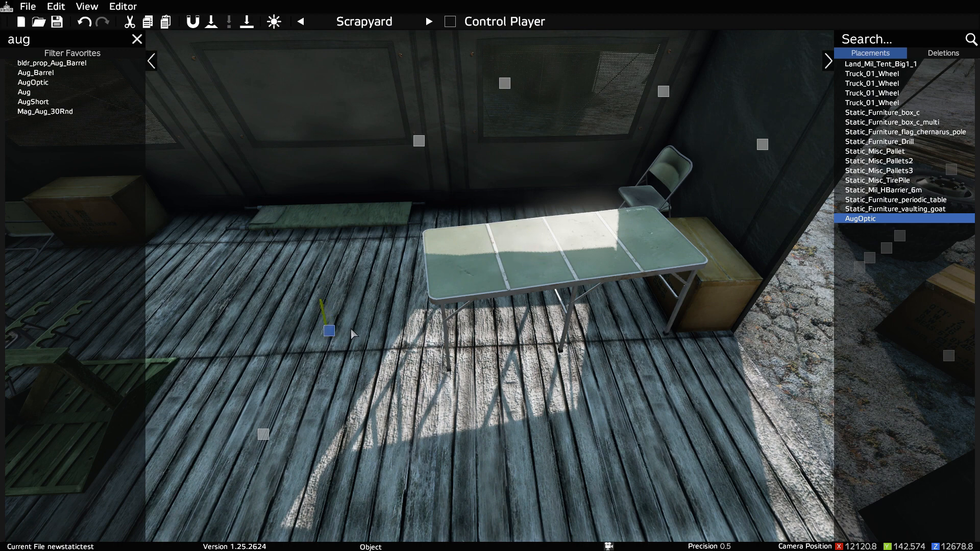
key("Delete")
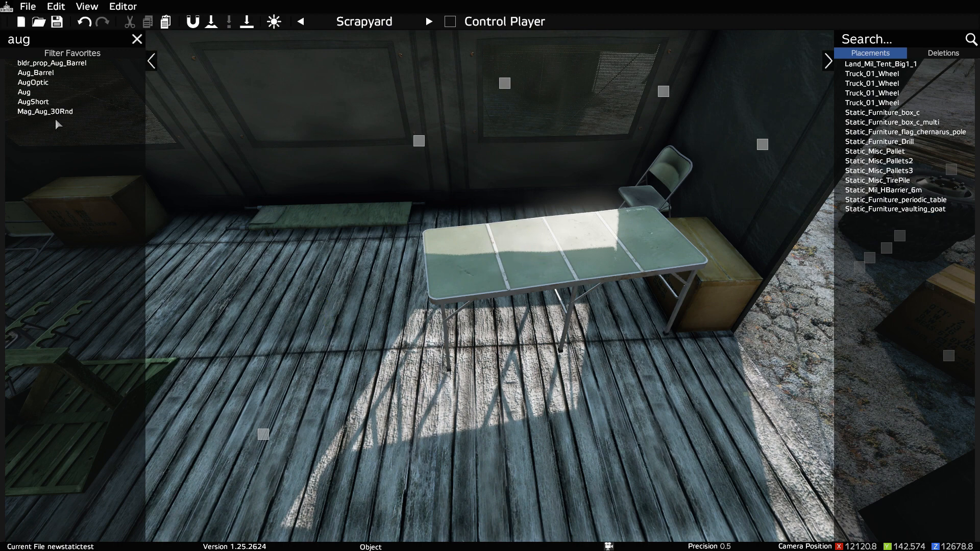
Step: Place an AugShort at the folding table in the tent and set its position to X 12122.5 and Y 141.026
left_click_drag(33, 101, 519, 344)
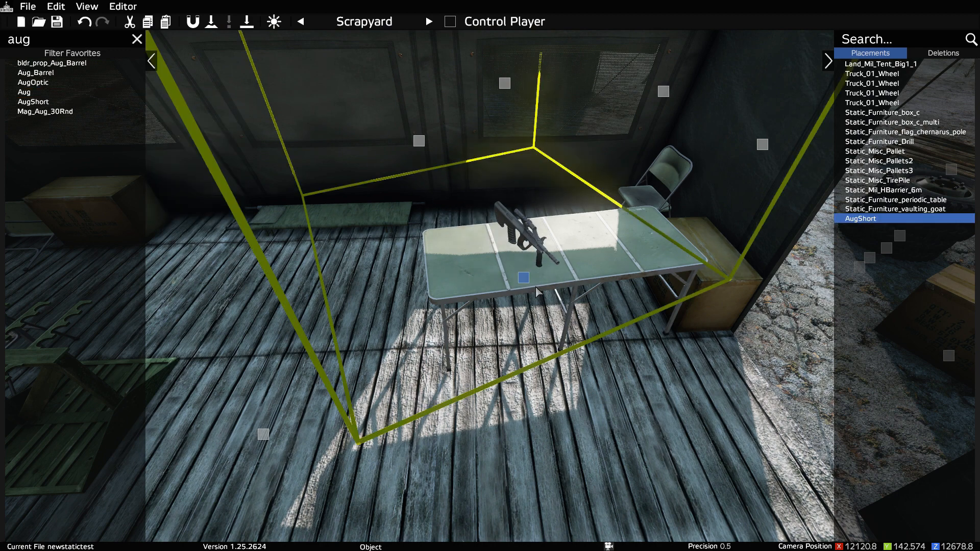
left_click_drag(524, 278, 529, 215, "alt")
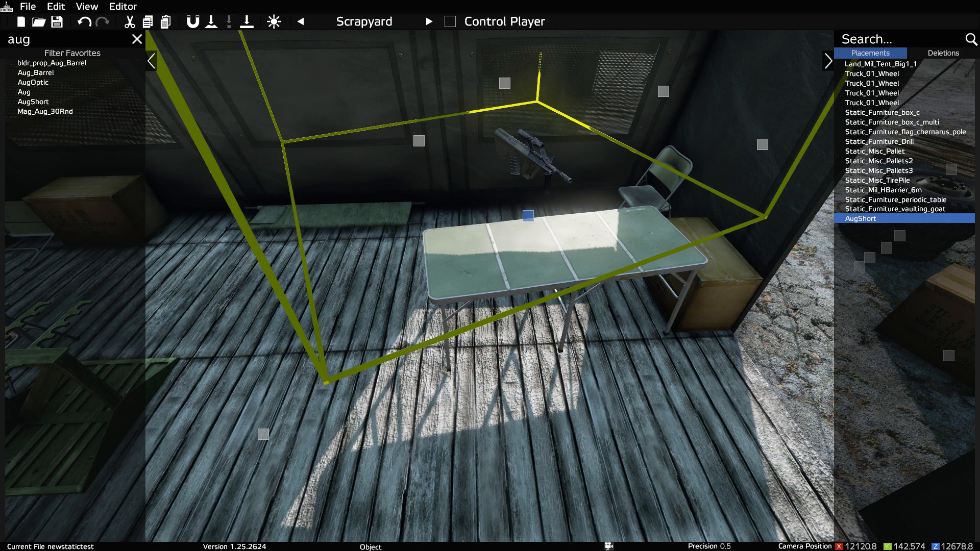
double_click(527, 217)
left_click(339, 265)
scroll(339, 265, "down", 1)
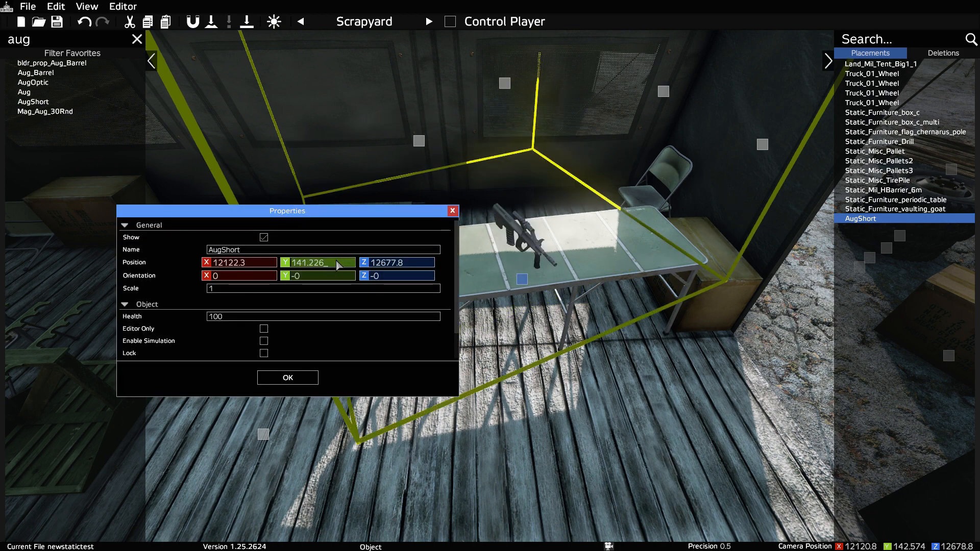
scroll(339, 265, "down", 3)
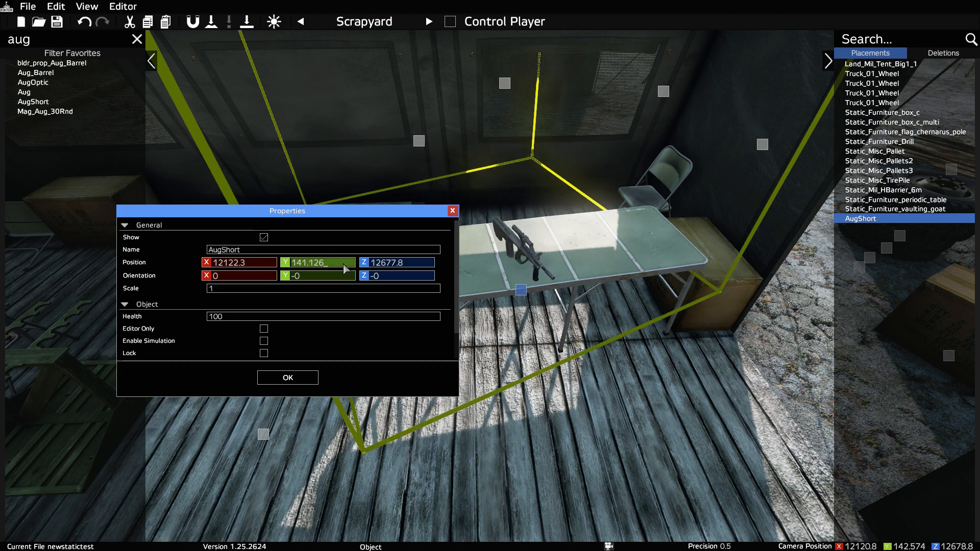
scroll(347, 271, "up", 1)
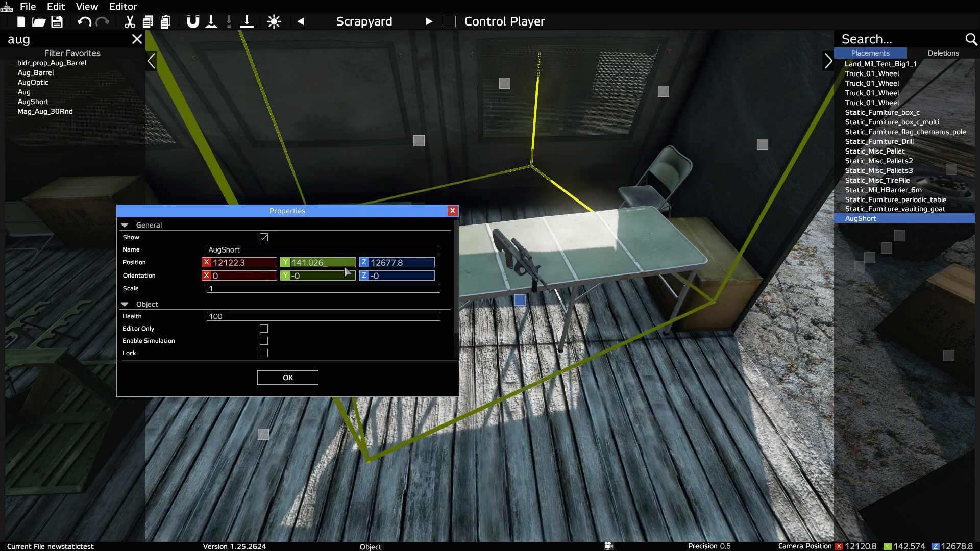
left_click(267, 263)
scroll(266, 266, "up", 2)
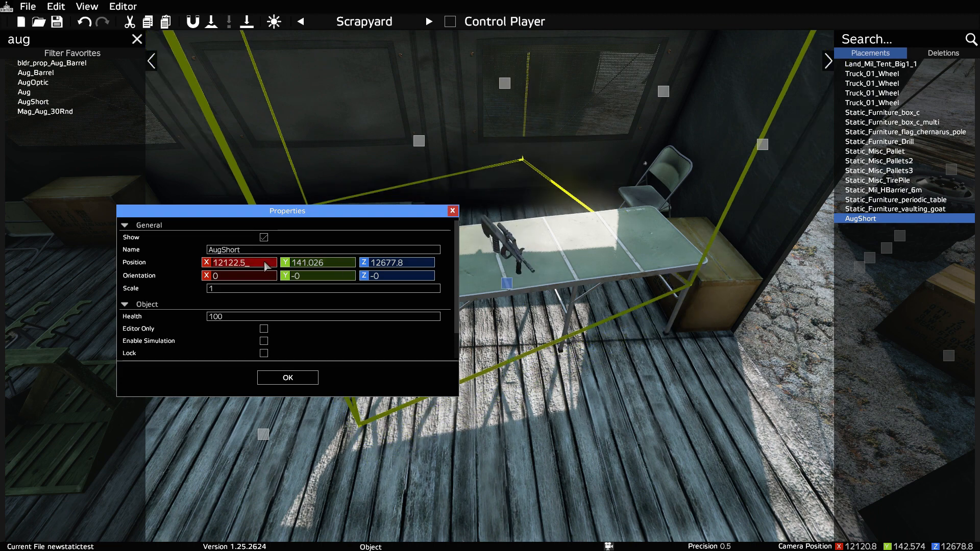
Step: Set the AugShort's orientation to Y 90 and Z 0, and raise its Y position to 141.126
left_click(399, 278)
scroll(399, 280, "up", 1)
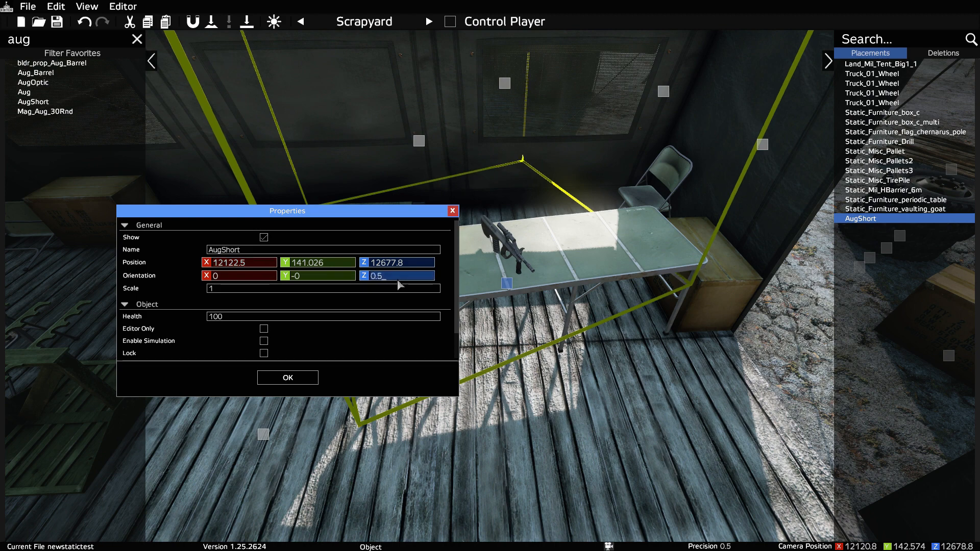
scroll(400, 280, "down", 1)
left_click(330, 277)
scroll(332, 280, "up", 1)
scroll(331, 281, "down", 1)
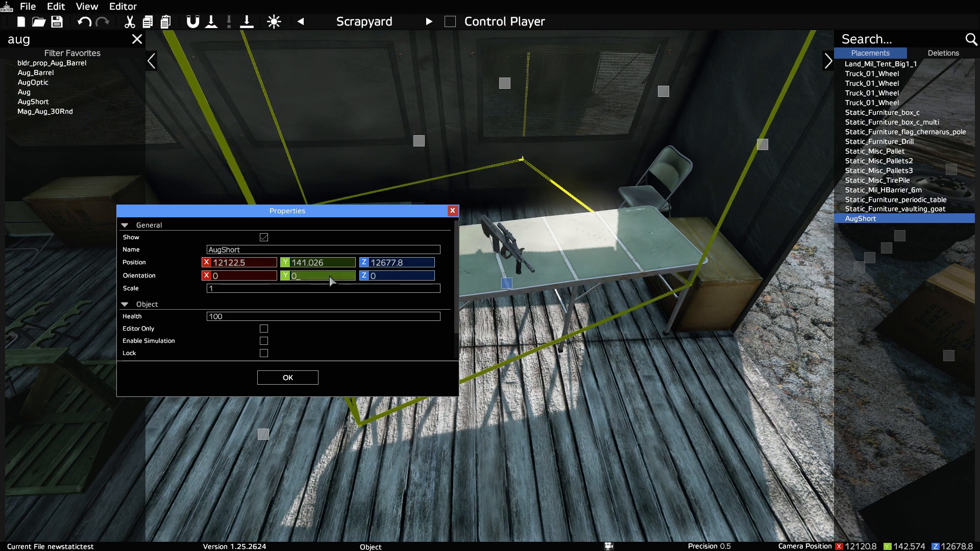
type("90")
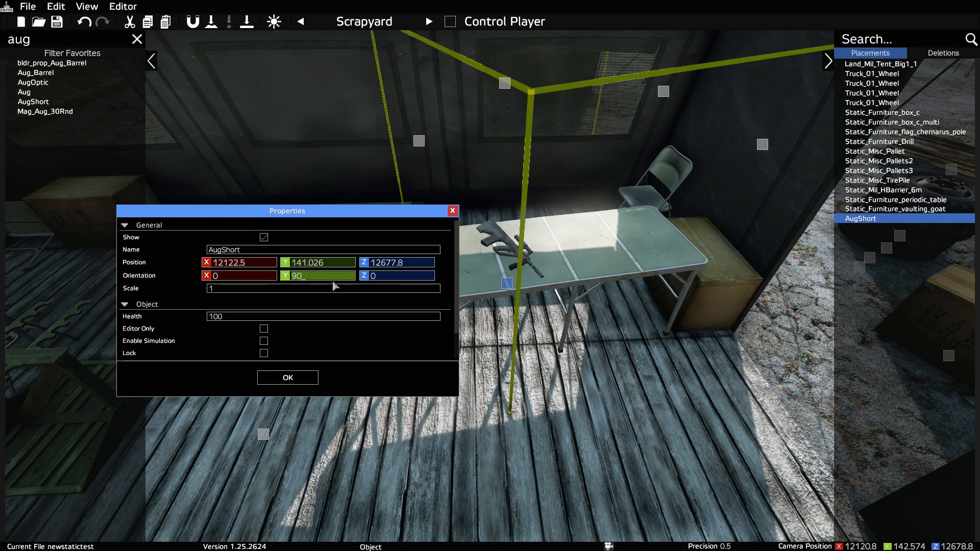
left_click(339, 266)
scroll(341, 269, "up", 1)
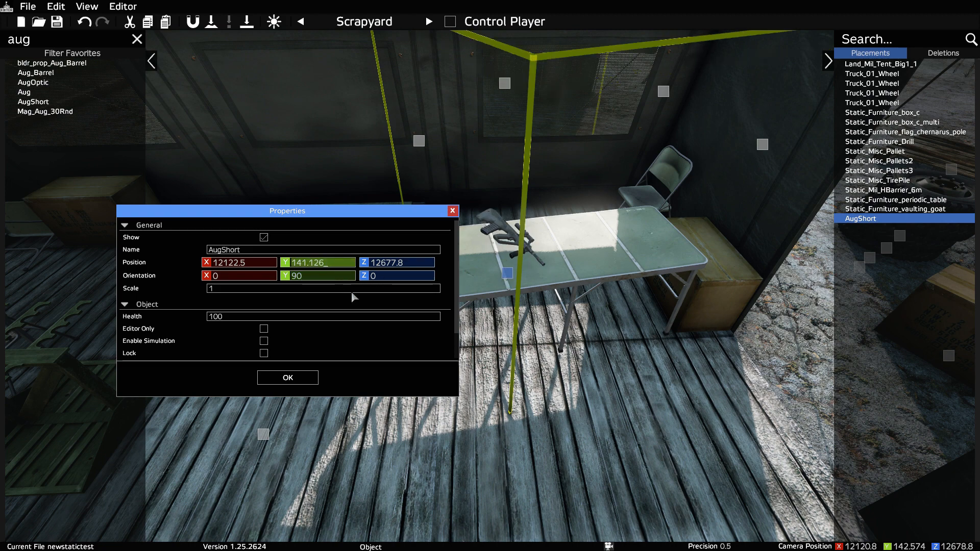
Step: Lower the AugShort onto the folding table with Y position 140.926, set its scale to 0.999, and apply the properties
scroll(349, 268, "down", 2)
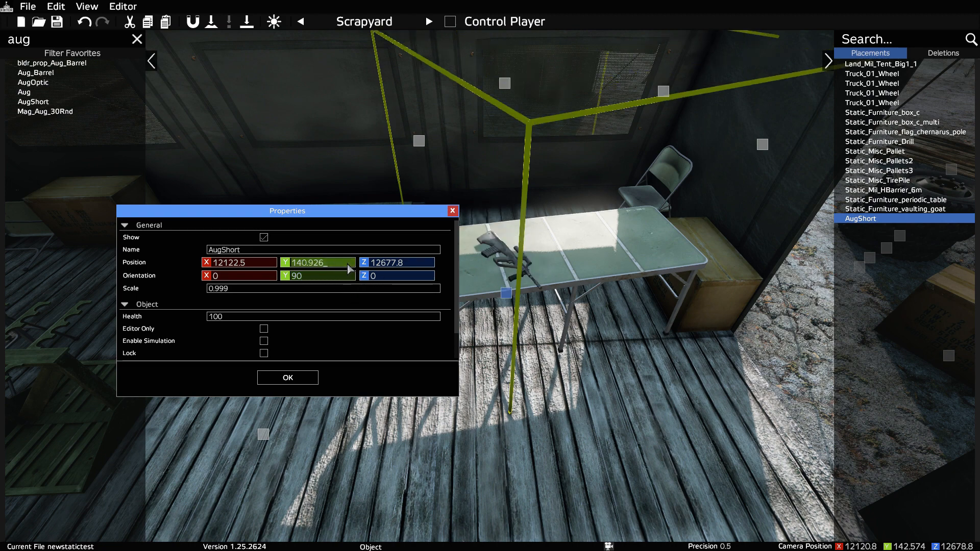
left_click(306, 382)
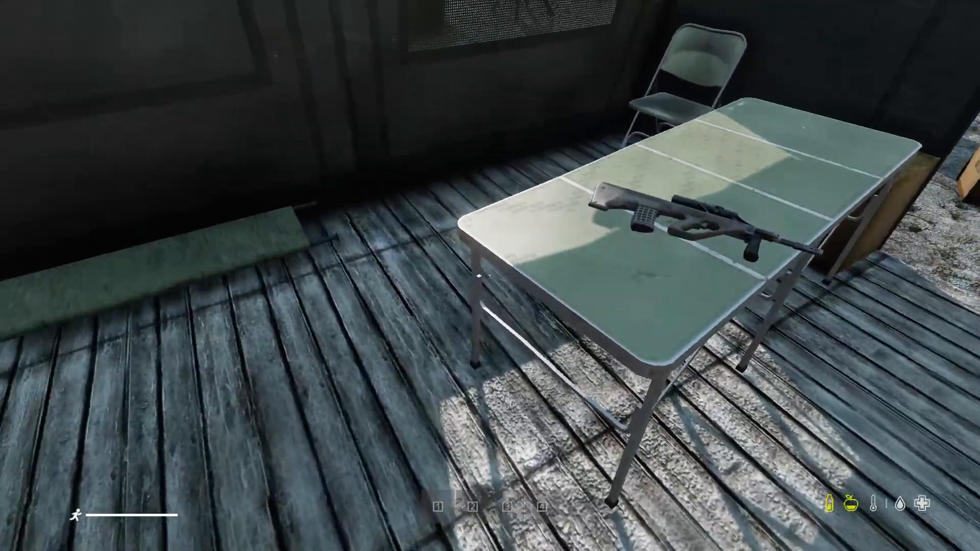
Step: Examine the AugShort on the folding table as the player, from prone and standing height in first and third person
key("z")
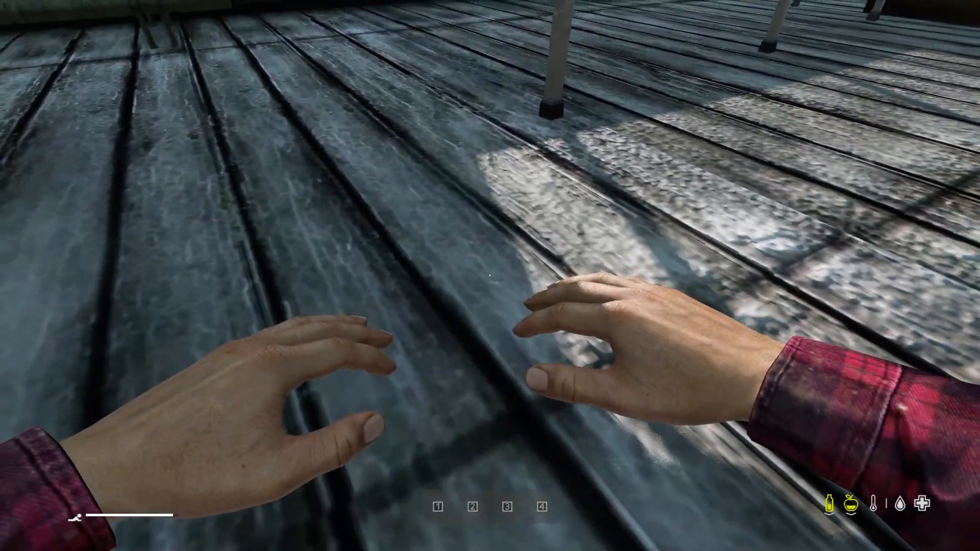
key("w")
key("c")
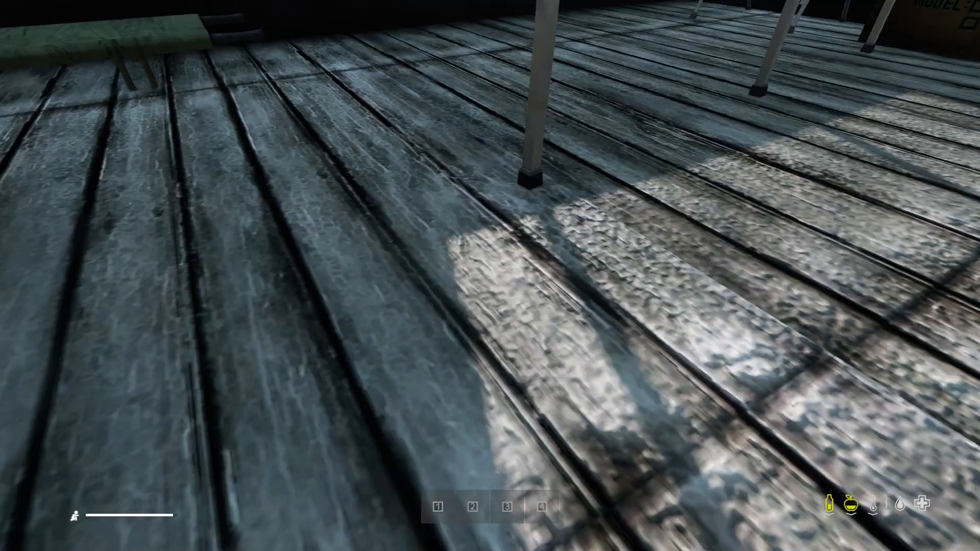
key("KP_Enter")
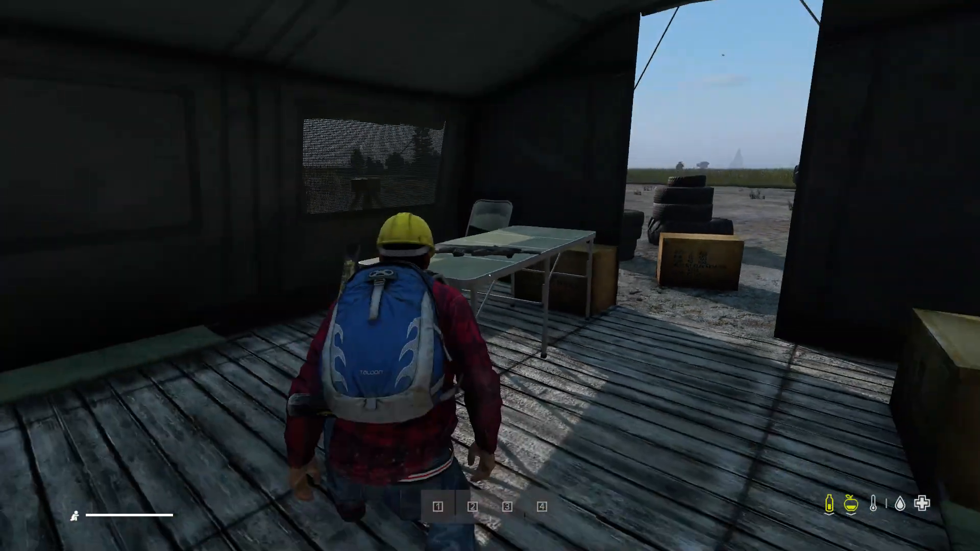
key("c")
key("w")
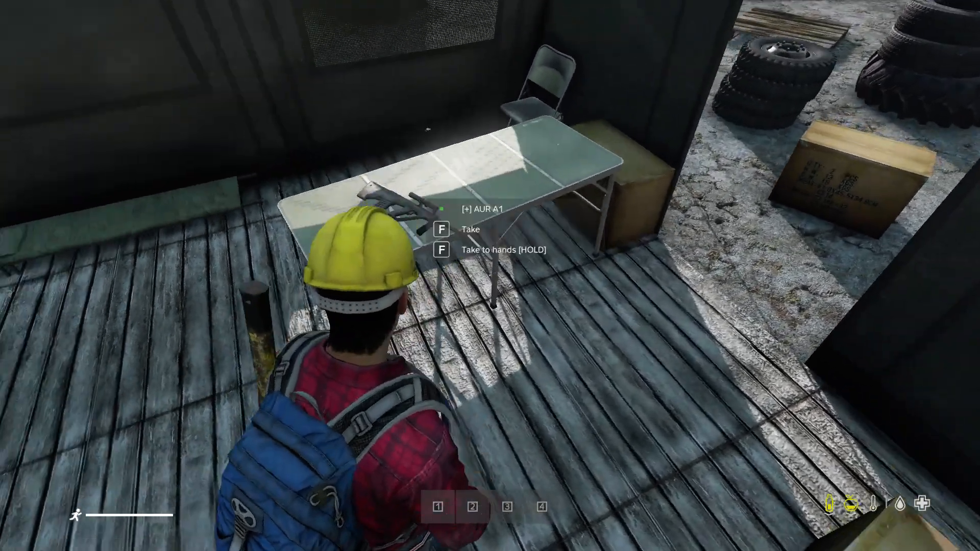
key("KP_Enter")
key("w")
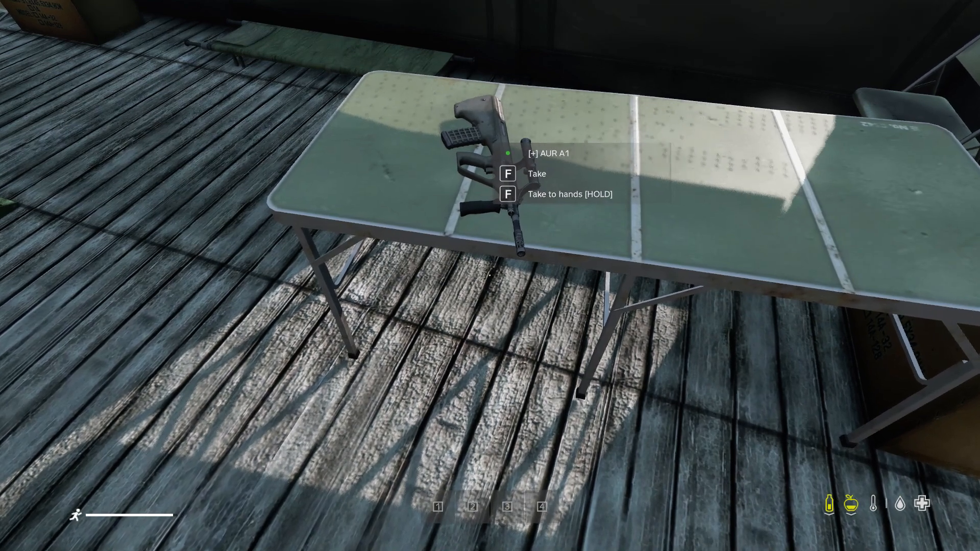
key("s")
key("s")
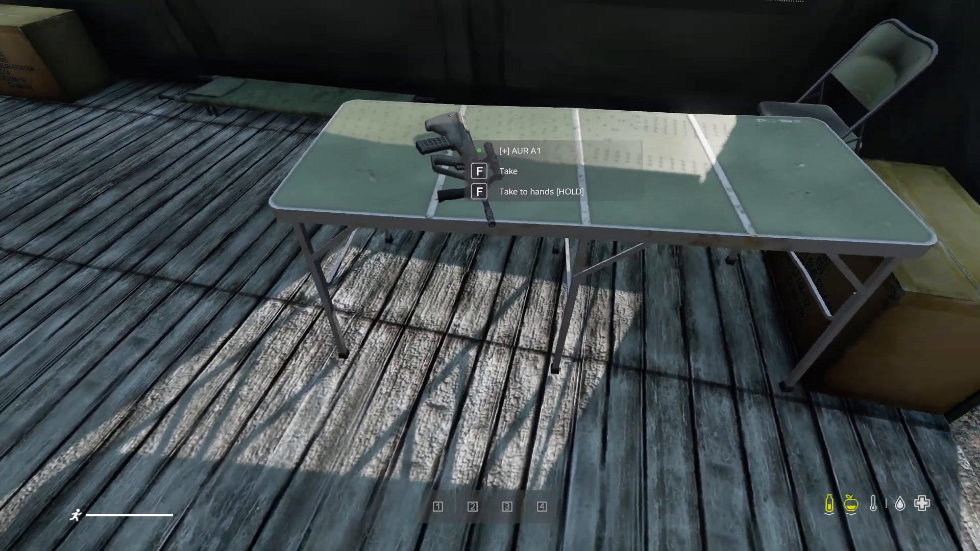
key("a")
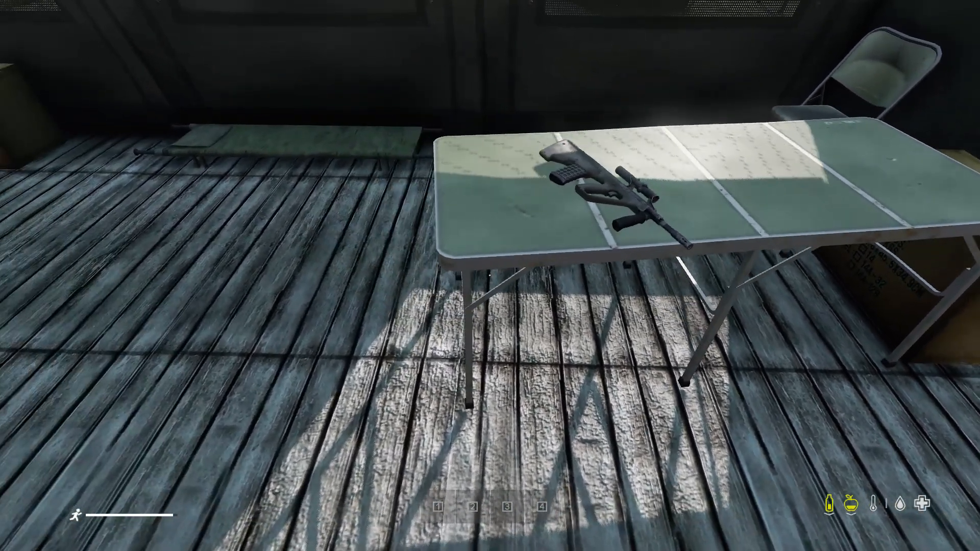
Step: Return to the editor view and examine the rifle on the table and the whole camp from above
key("p")
key("w")
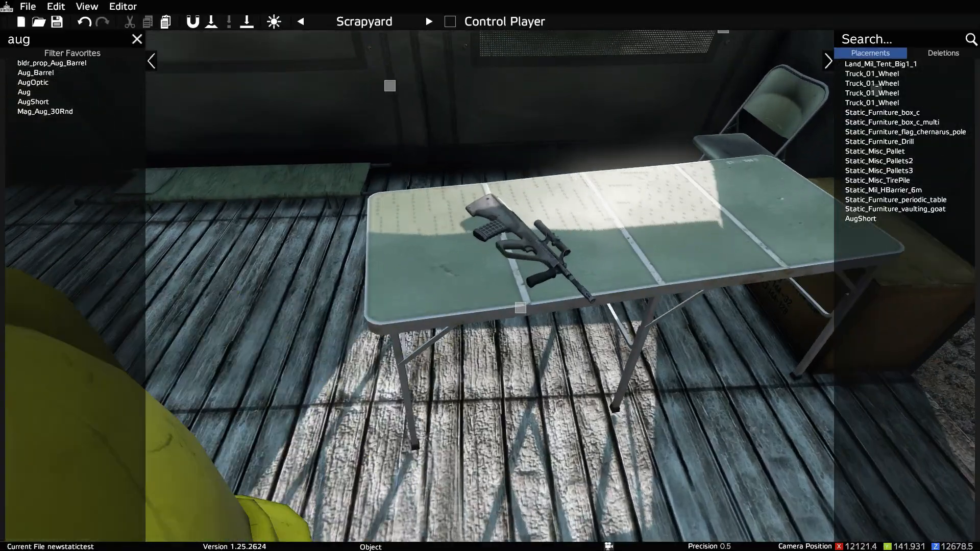
key("d")
key("d")
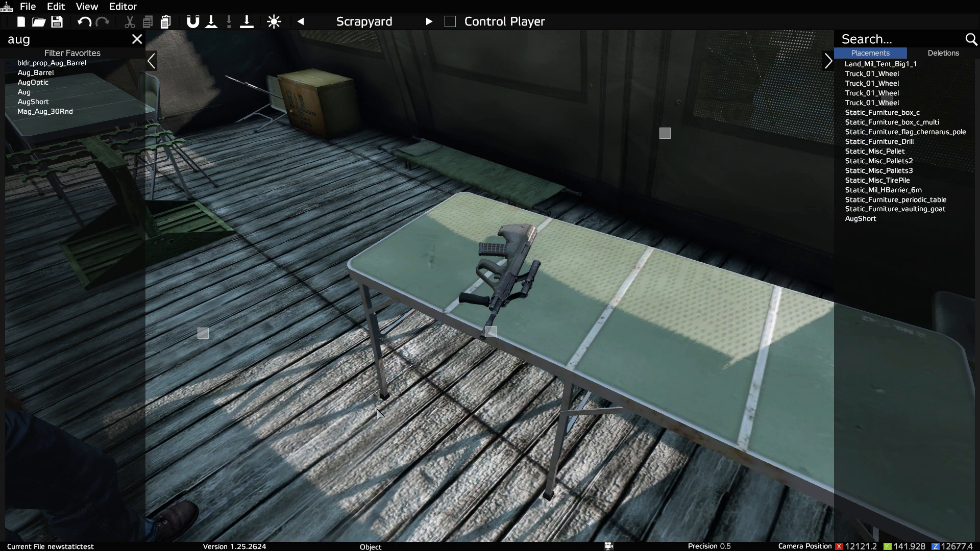
key("s")
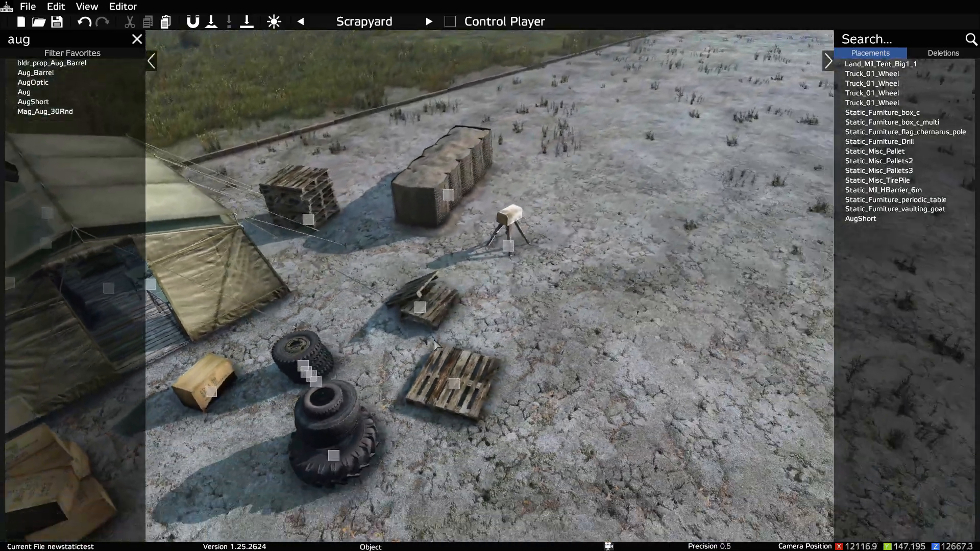
key("s")
right_click_drag(435, 340, 336, 332)
key("d")
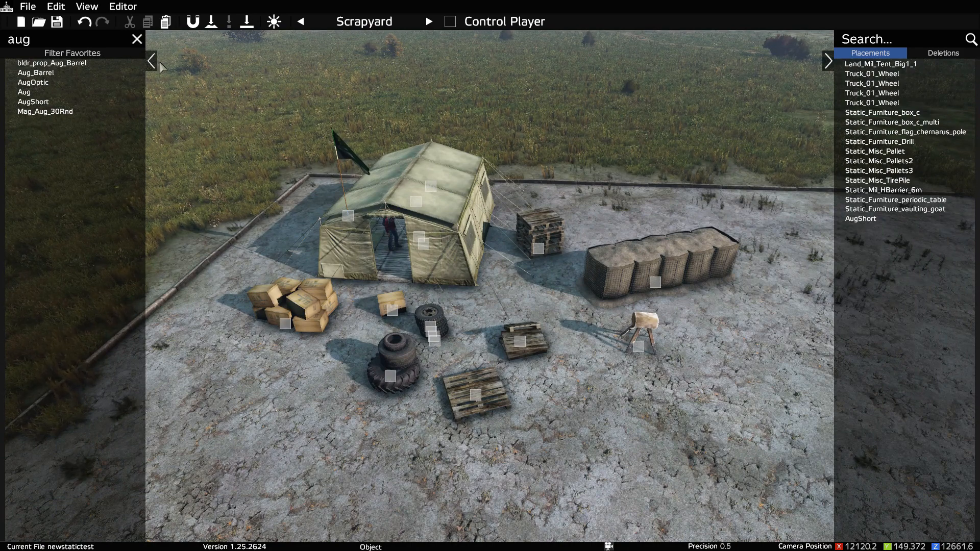
Step: Save the camp as a new editor file named ststictest2
left_click(28, 6)
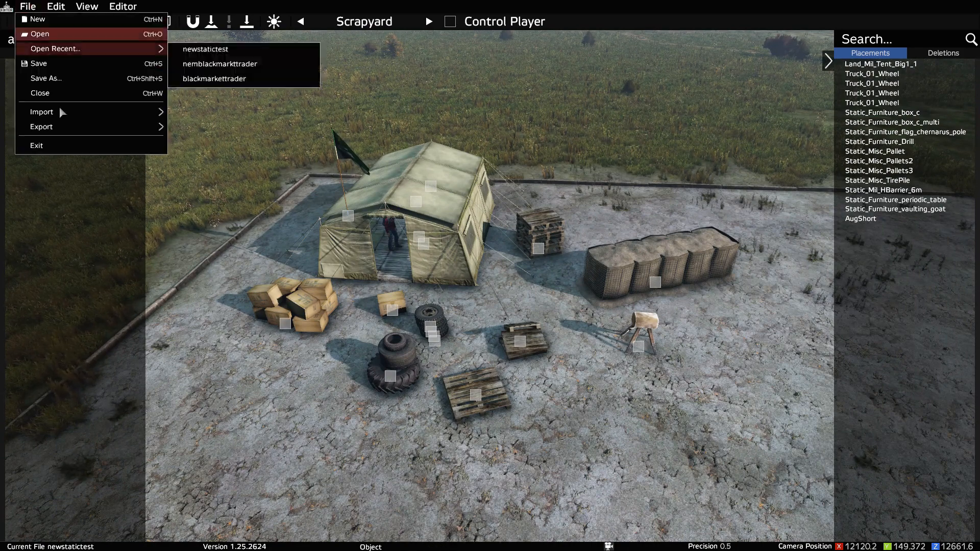
left_click(74, 80)
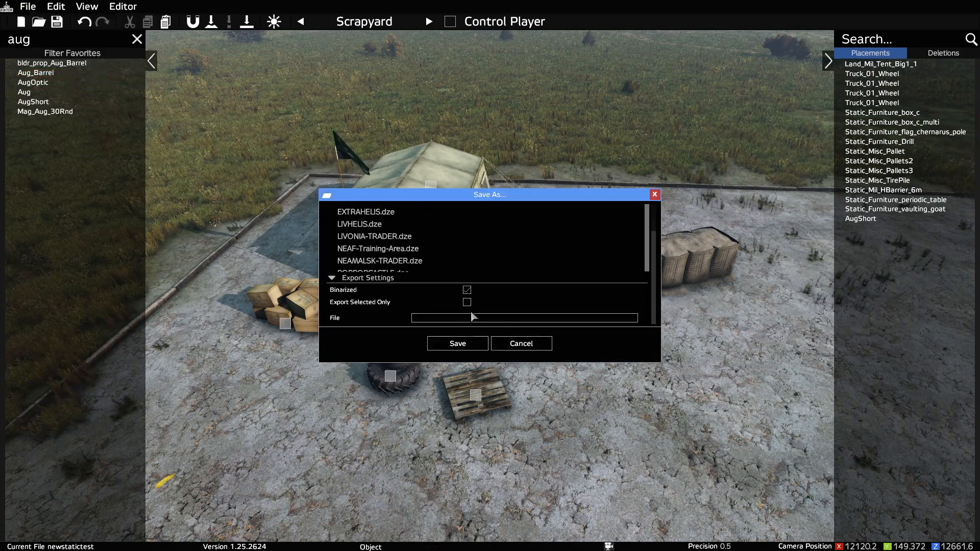
scroll(380, 225, "up", 3)
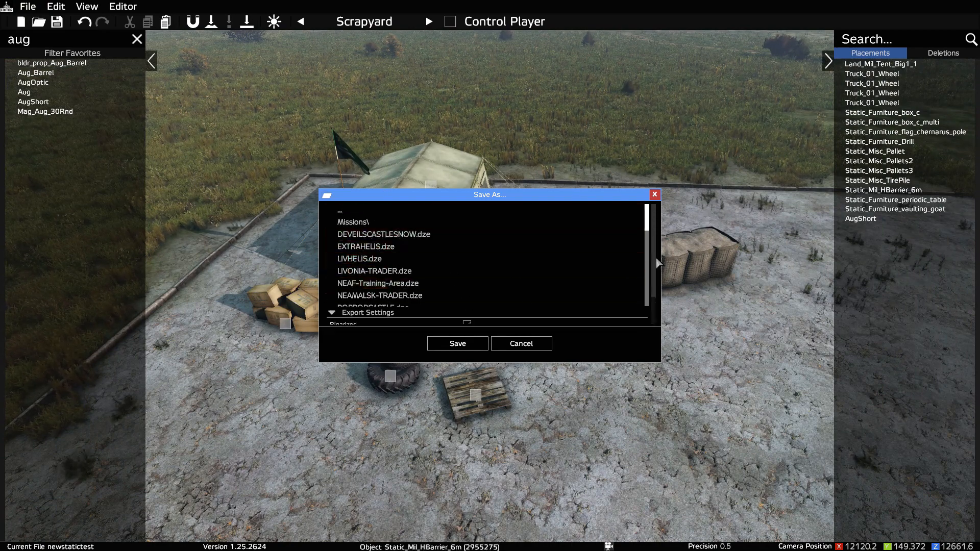
scroll(658, 302, "down", 2)
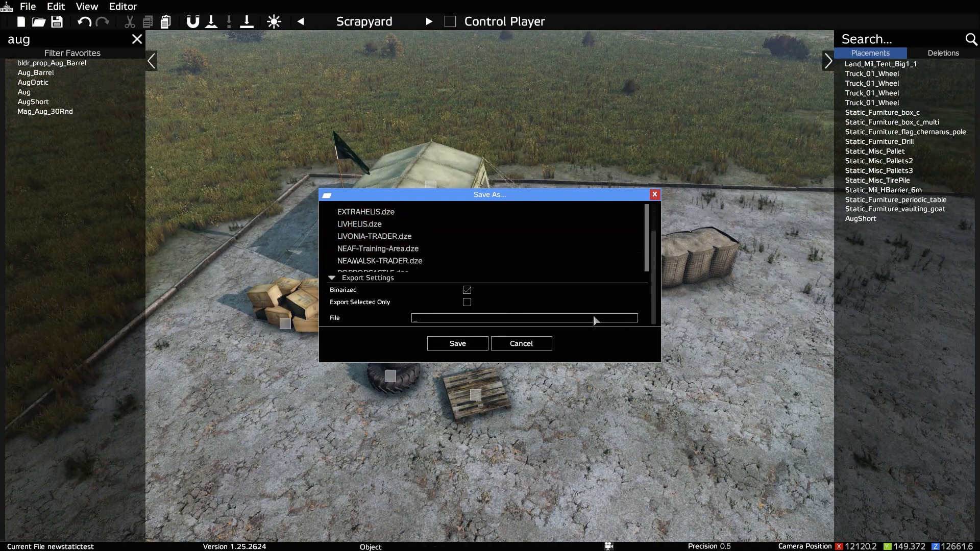
type("ststl")
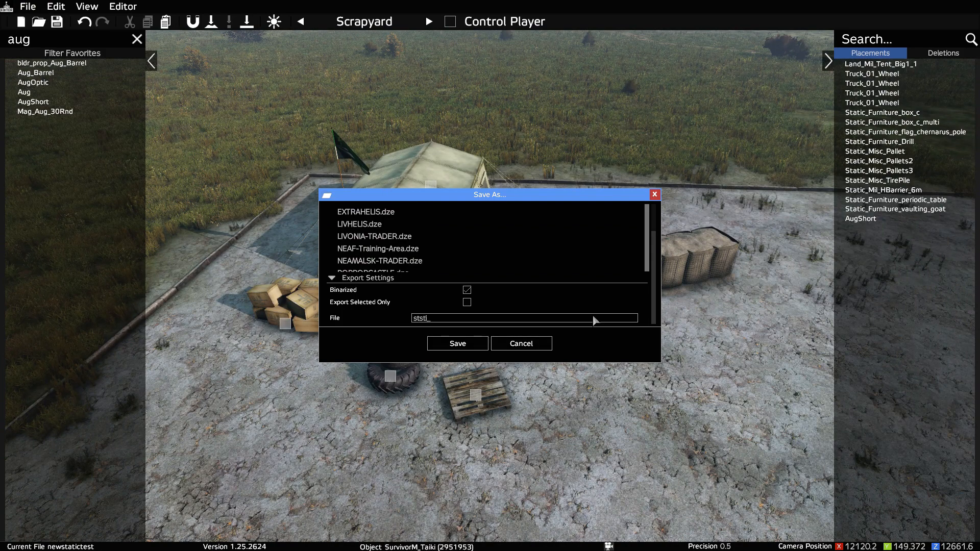
type("ictest2")
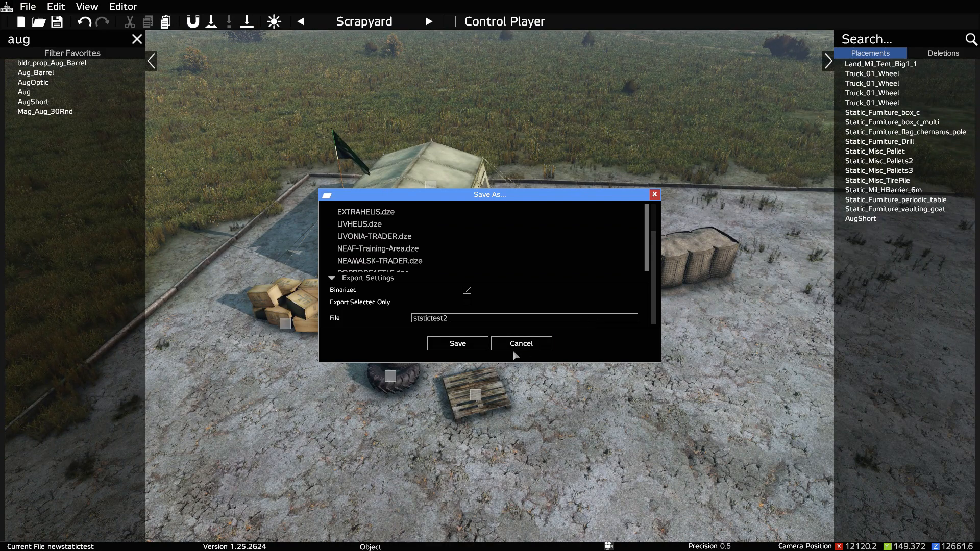
left_click(457, 344)
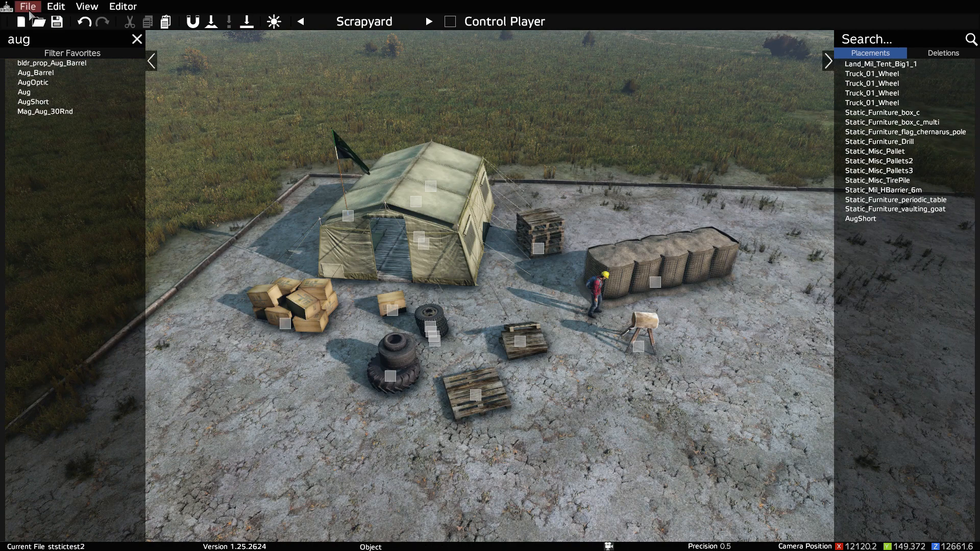
Step: Export the whole camp to Object Spawner JSON format with the file name neaftent
left_click(28, 6)
mouse_move(113, 132)
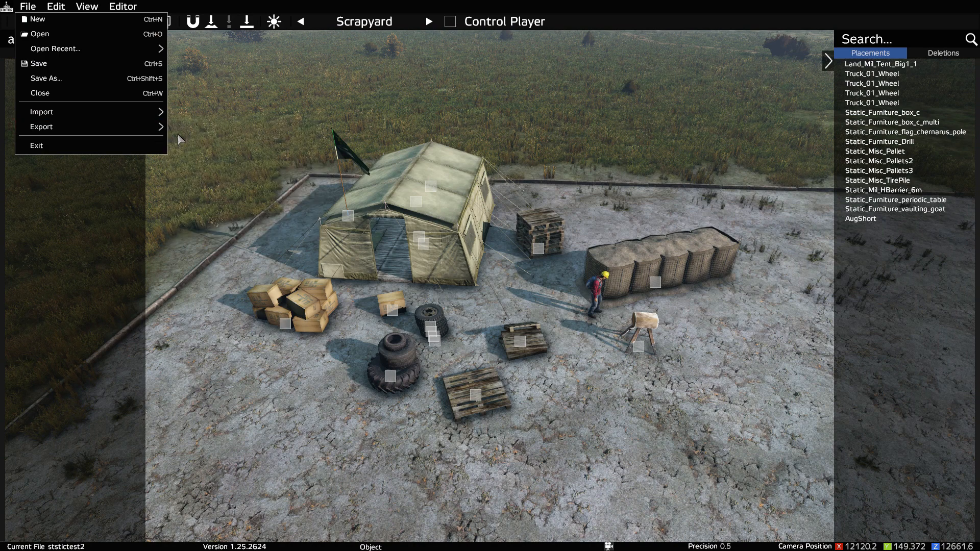
mouse_move(154, 127)
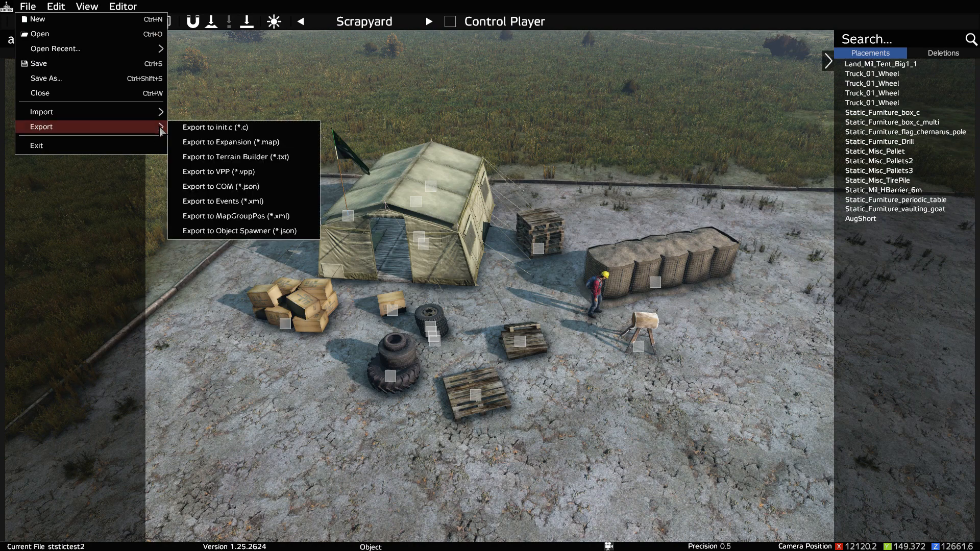
left_click(244, 233)
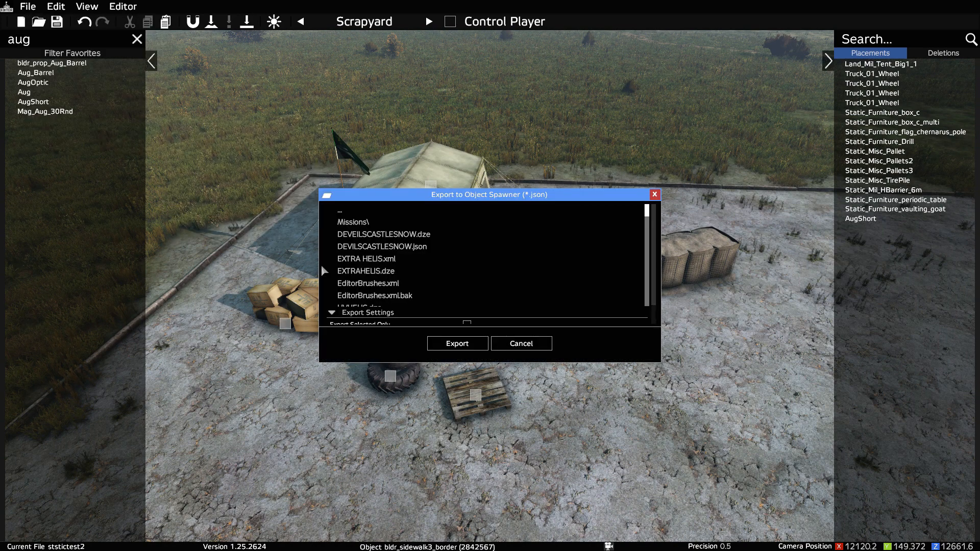
scroll(657, 276, "down", 1)
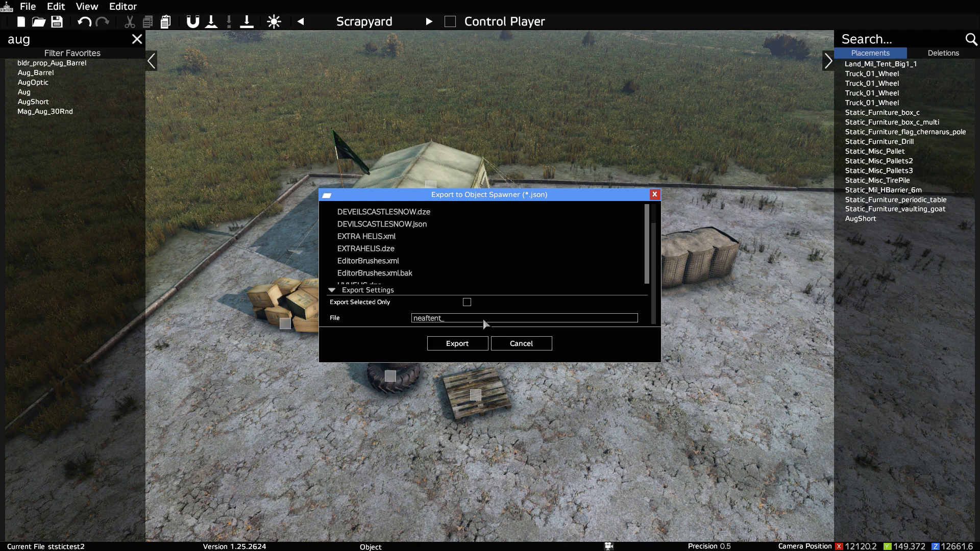
left_click(470, 349)
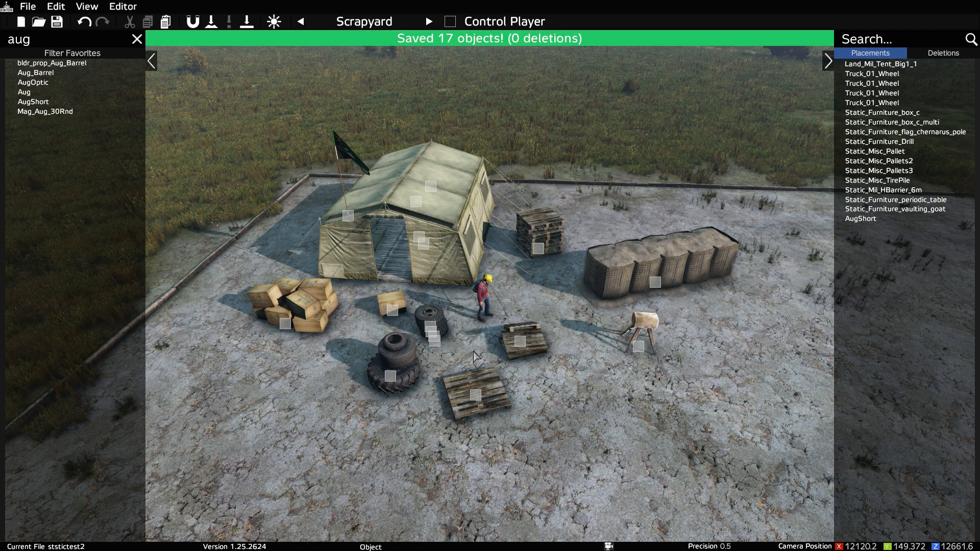
Step: Export the camp to MapGroupPos XML format with the file name neaftentloot, without exporting the entire map
left_click(28, 6)
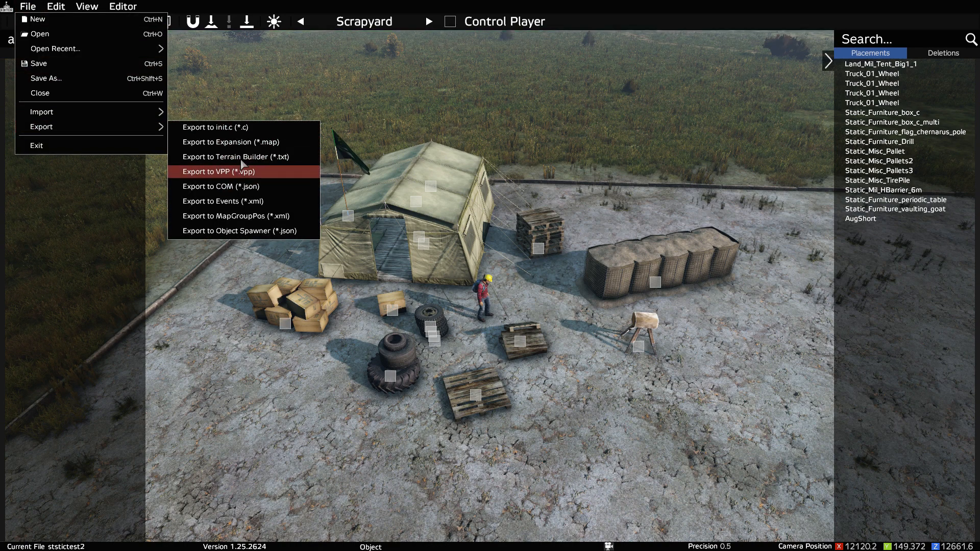
left_click(263, 215)
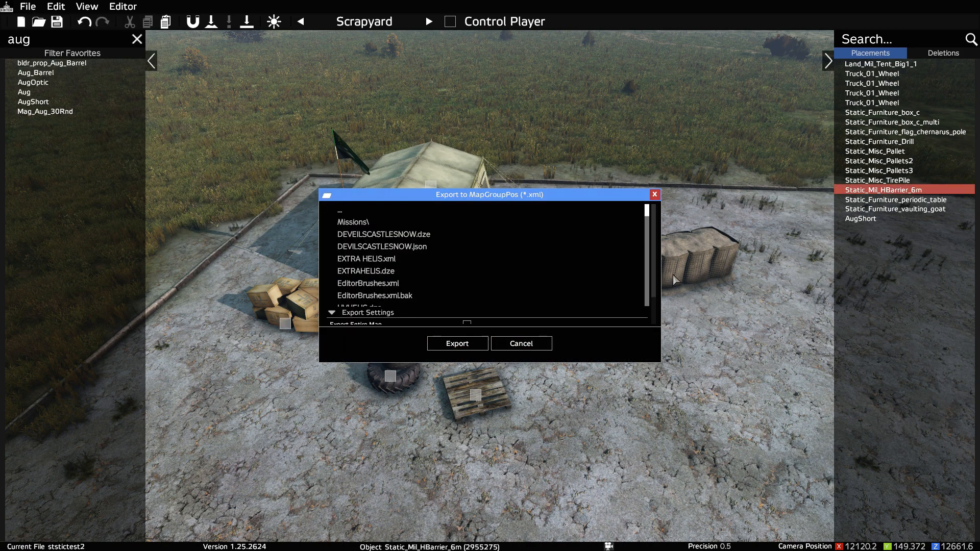
left_click_drag(654, 289, 650, 334)
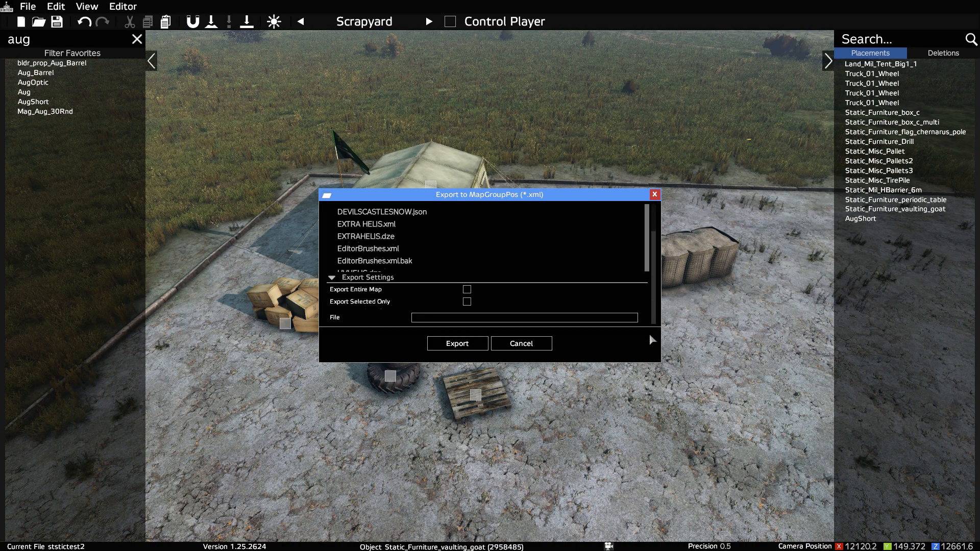
left_click(506, 319)
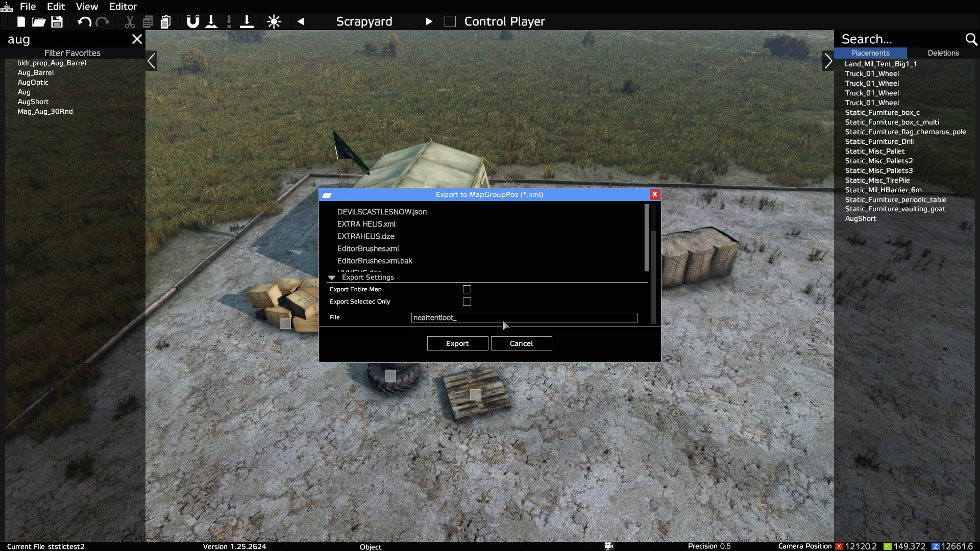
left_click(466, 345)
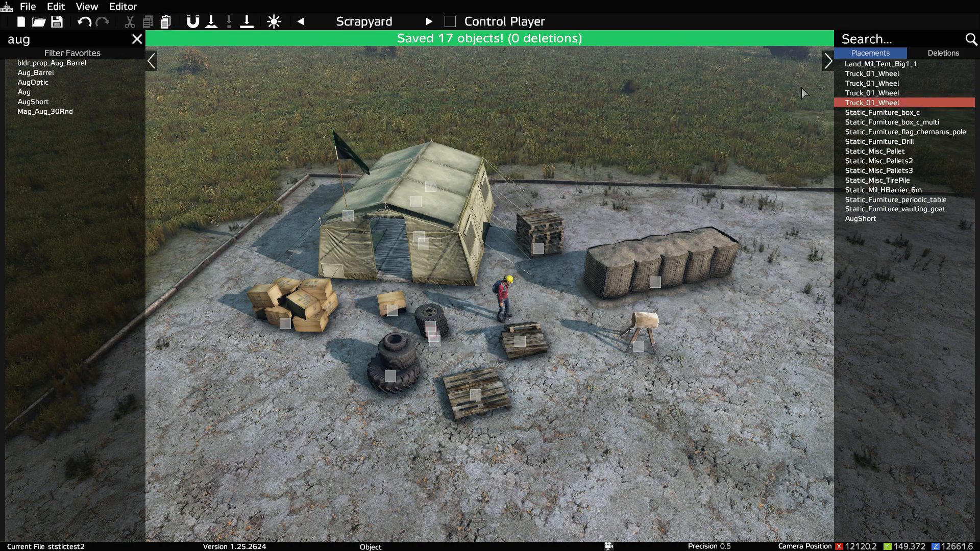
Step: Exit the editing session and quit the game to return to the DayZ launcher
left_click(28, 7)
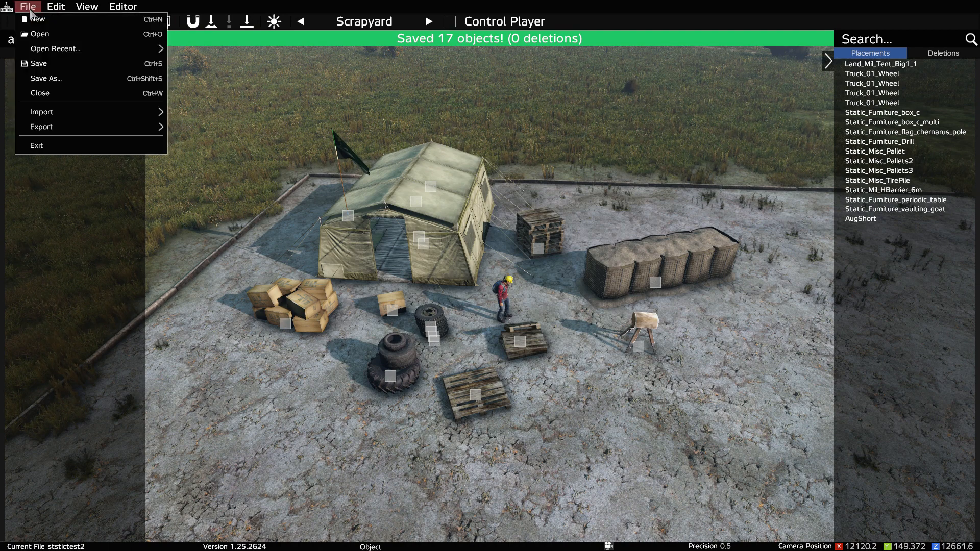
mouse_move(48, 129)
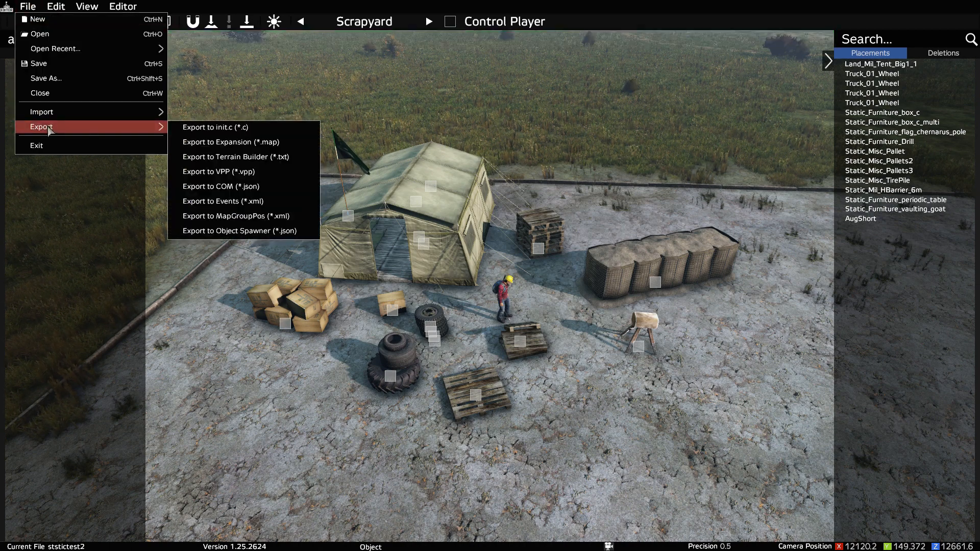
left_click(38, 146)
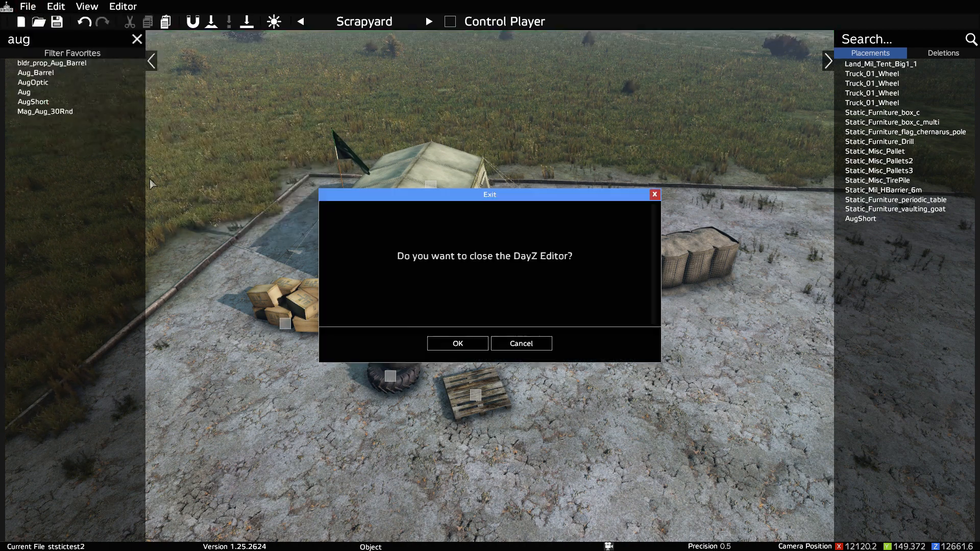
left_click(457, 344)
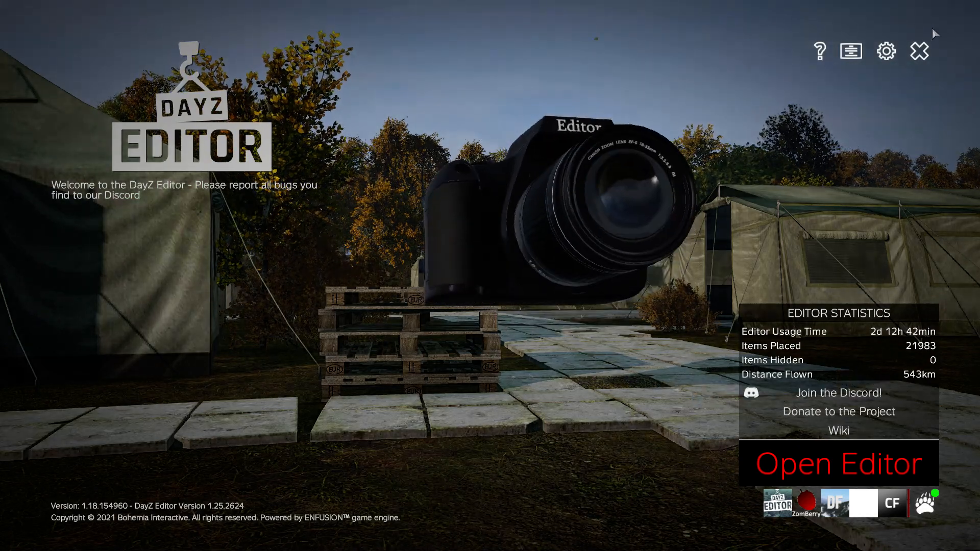
left_click(919, 51)
left_click(431, 305)
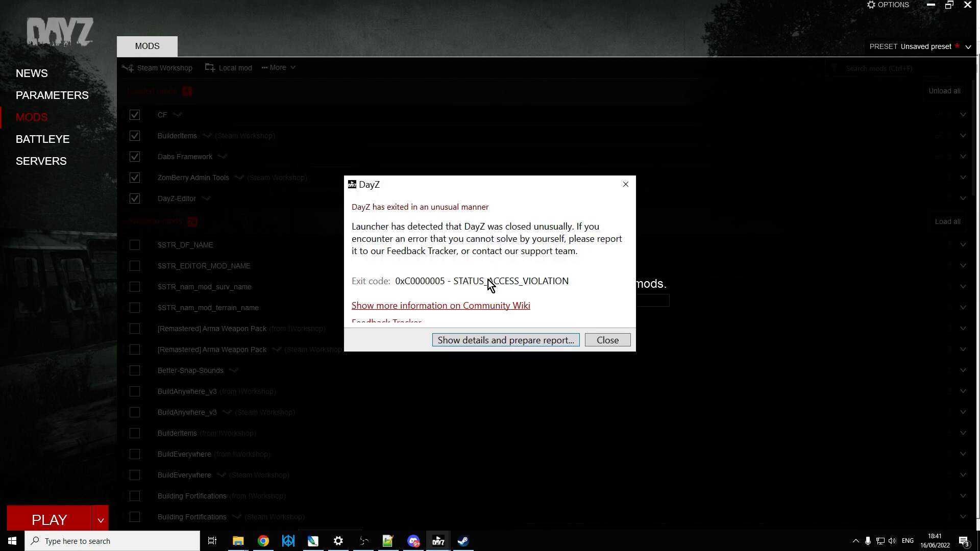
Step: Dismiss the DayZ crash report and open the Documents\DayZ\Editor folder in File Explorer
left_click(627, 184)
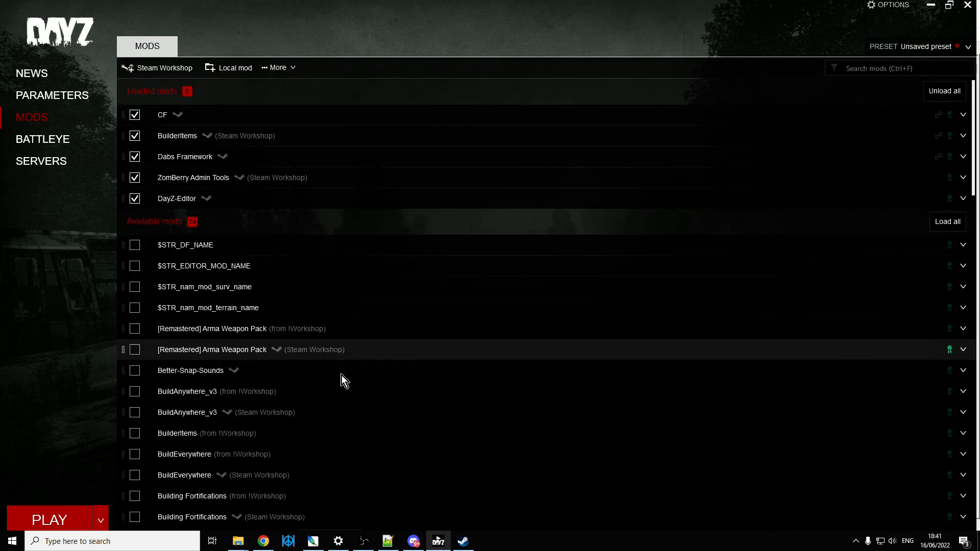
right_click(243, 548)
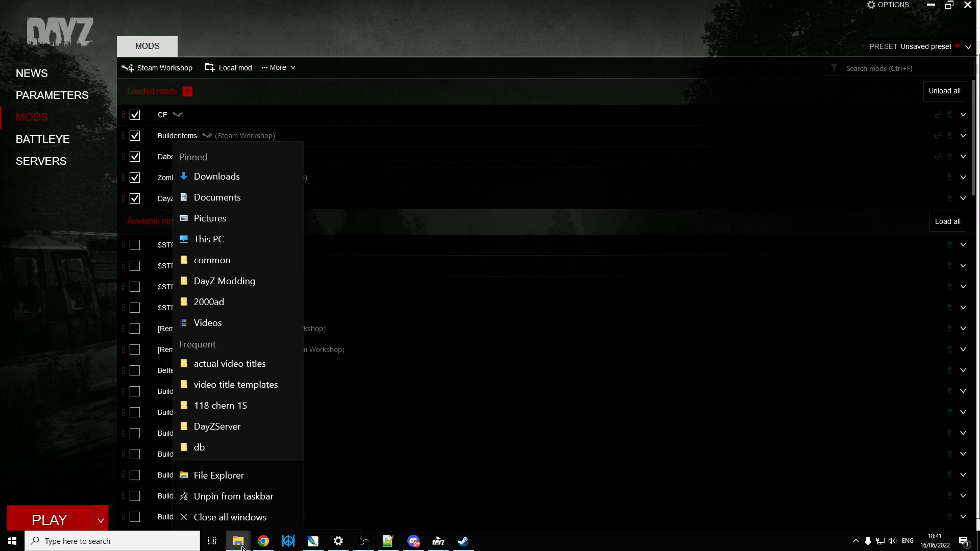
left_click(216, 243)
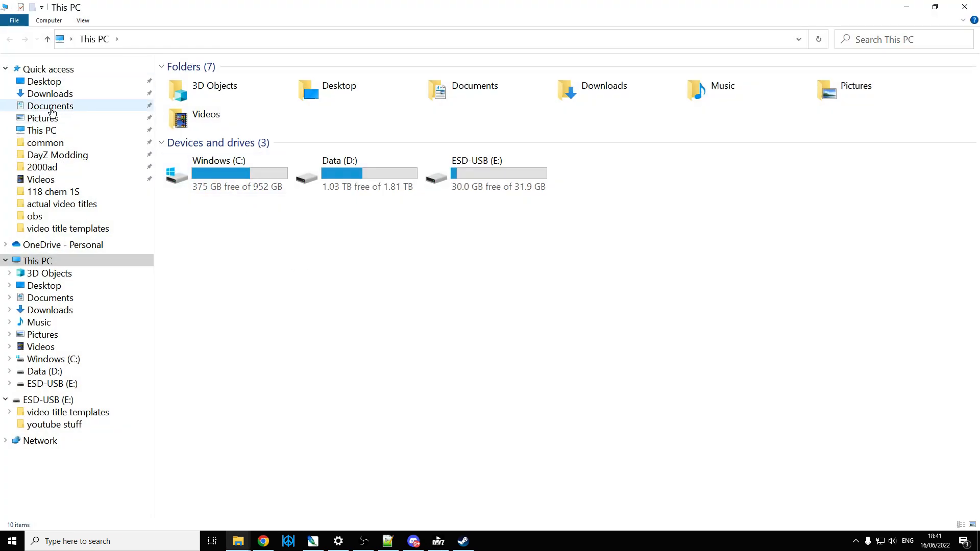
left_click(49, 107)
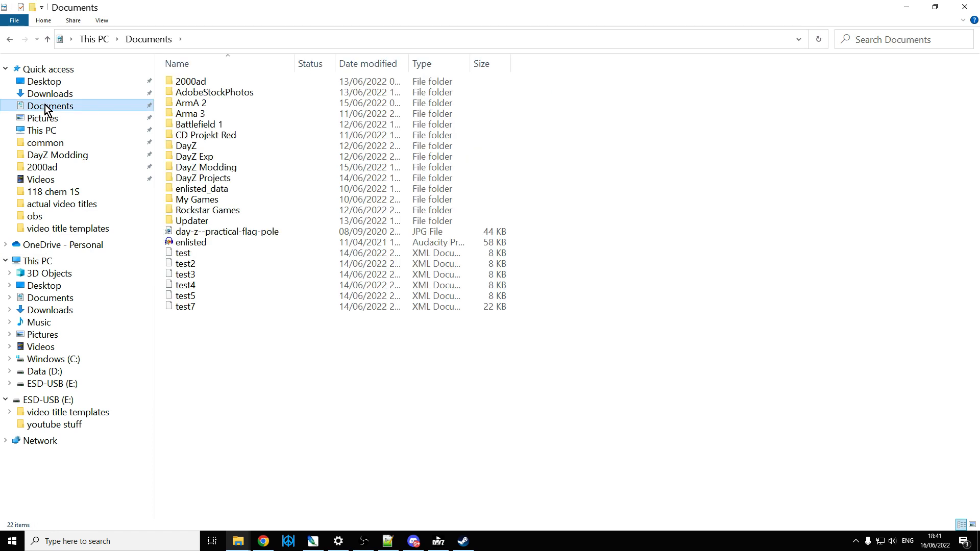
double_click(189, 147)
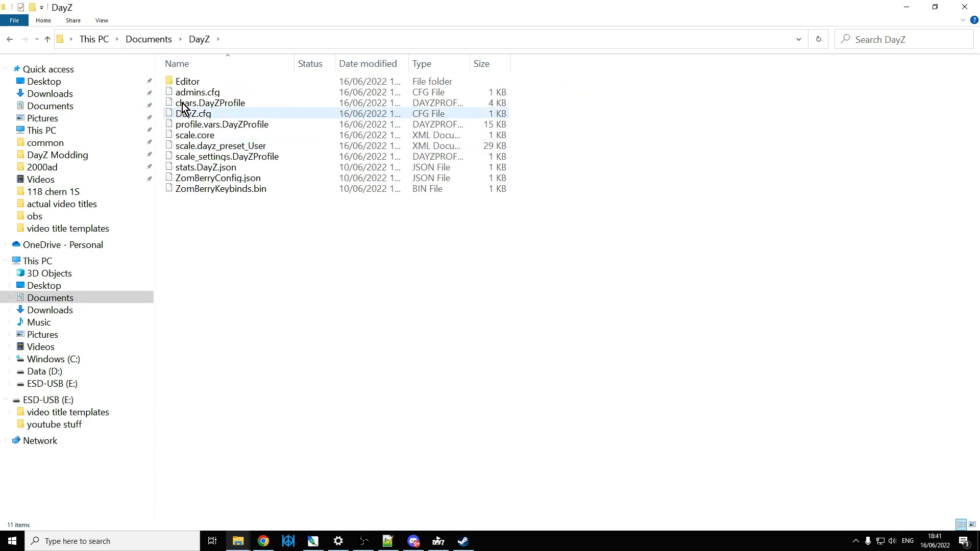
double_click(186, 82)
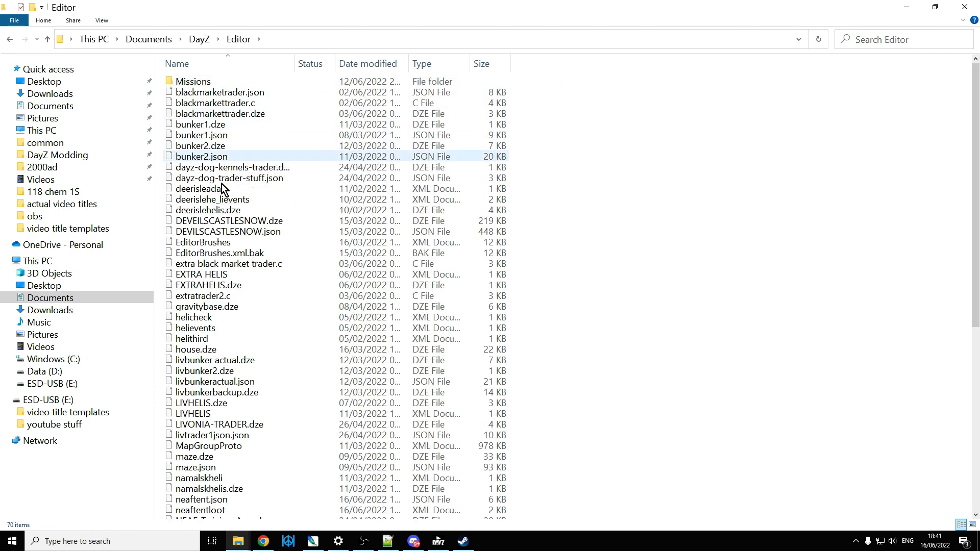
Step: Copy neaftent.json from the Editor folder into the custom folder of the local server's dayzOffline.chernarusplus mission
scroll(234, 250, "down", 5)
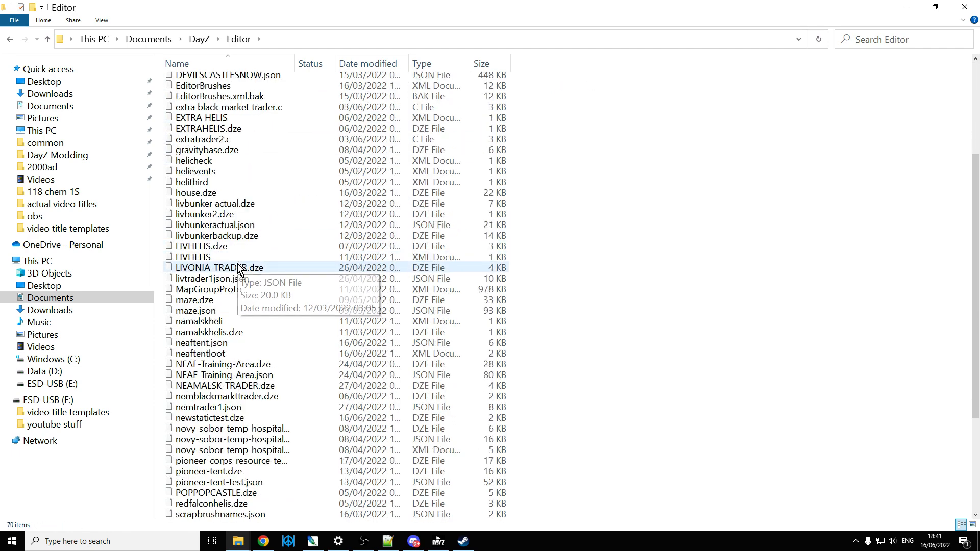
scroll(247, 281, "down", 1)
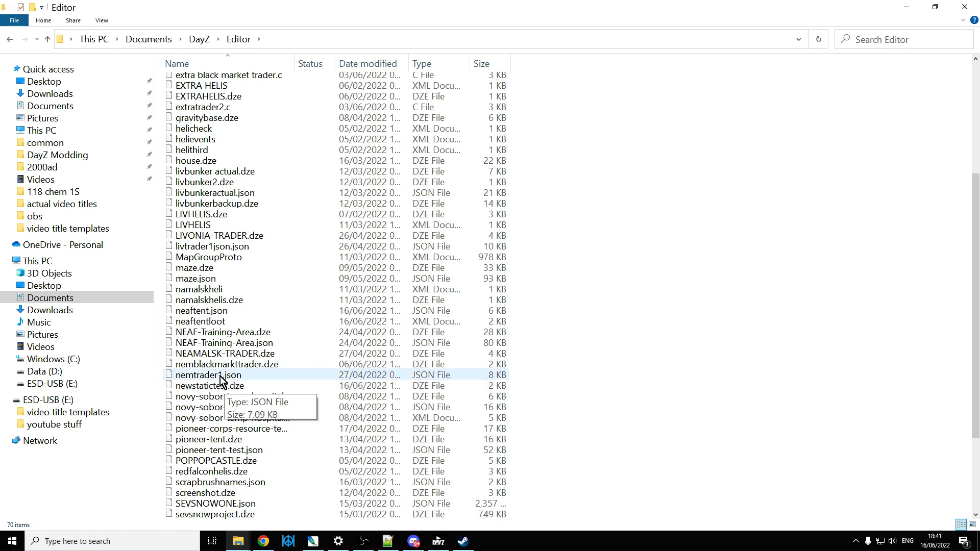
right_click(209, 312)
left_click(244, 241)
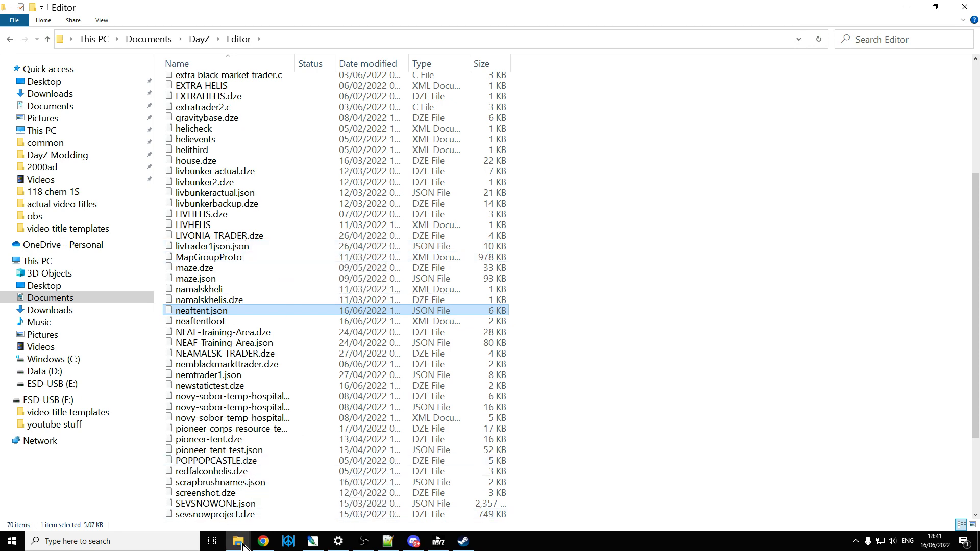
mouse_move(242, 546)
left_click(274, 500)
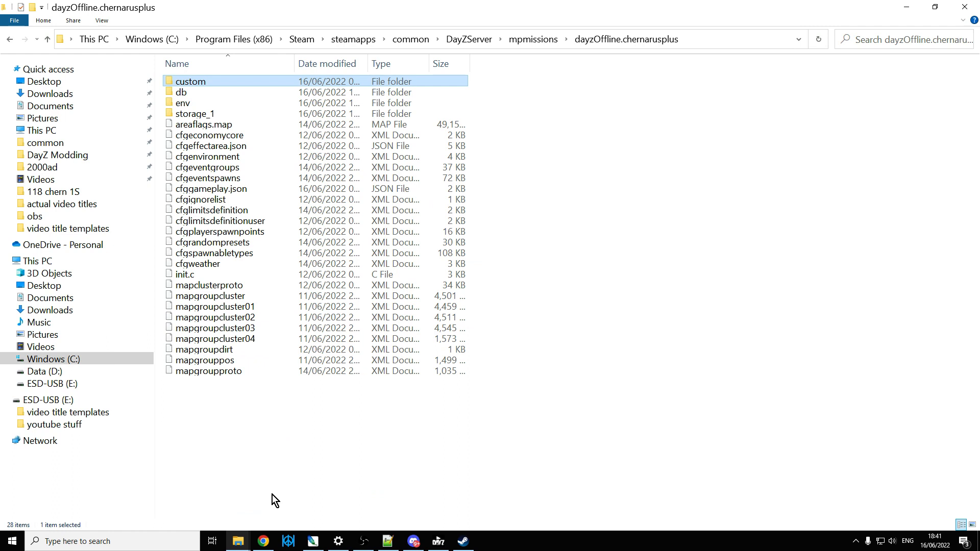
double_click(186, 82)
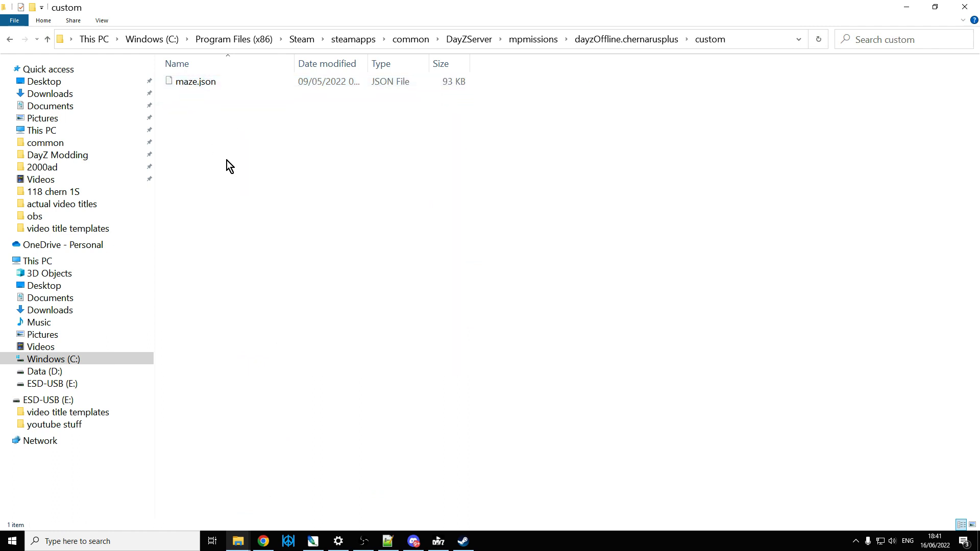
right_click(224, 151)
left_click(269, 232)
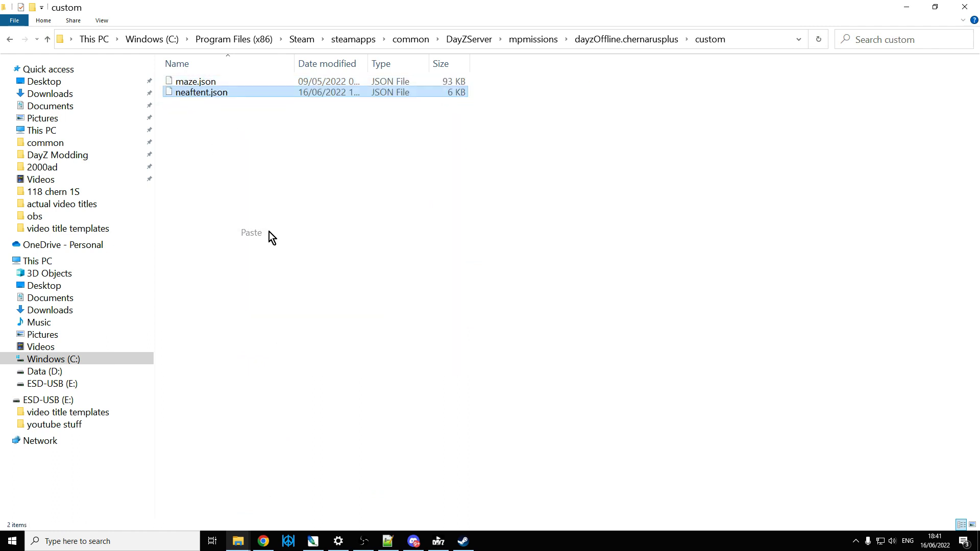
left_click(182, 101)
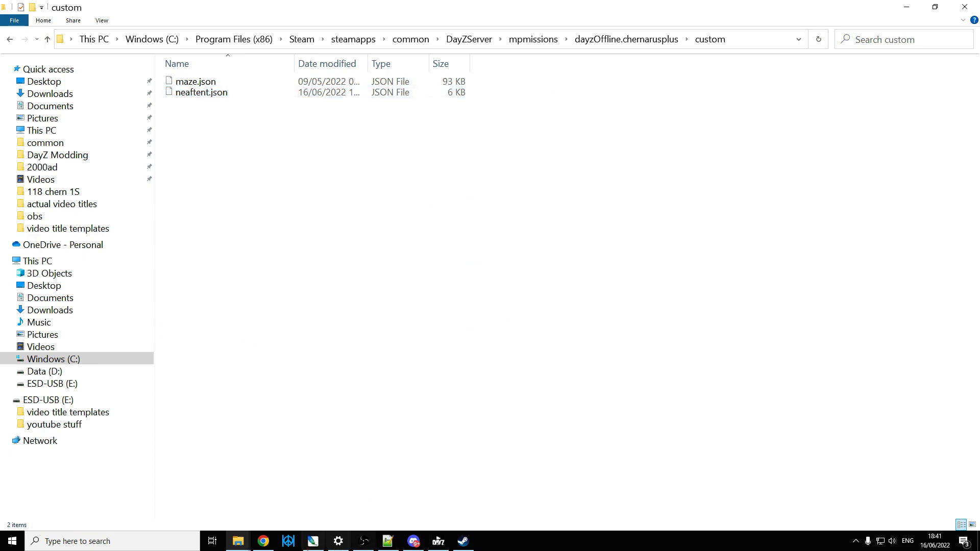
Step: Switch to cfggameplay.json in Notepad++ and add a comma after "custom/maze.json" in objectSpawnersArr
left_click(263, 542)
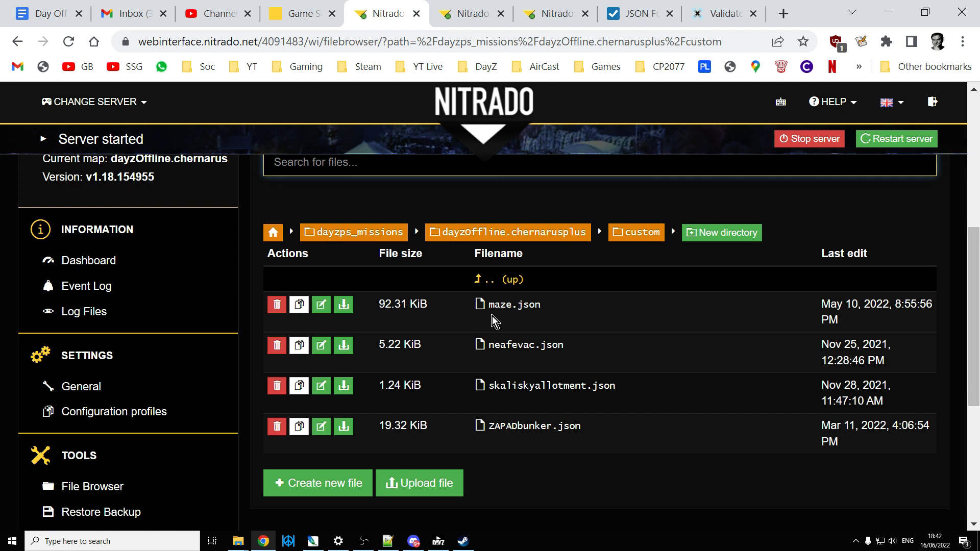
left_click(389, 542)
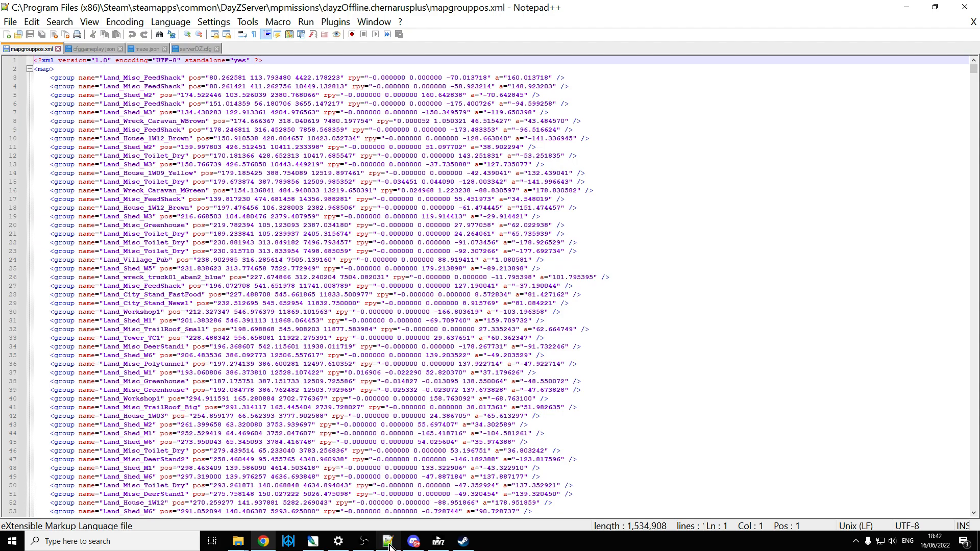
left_click(93, 48)
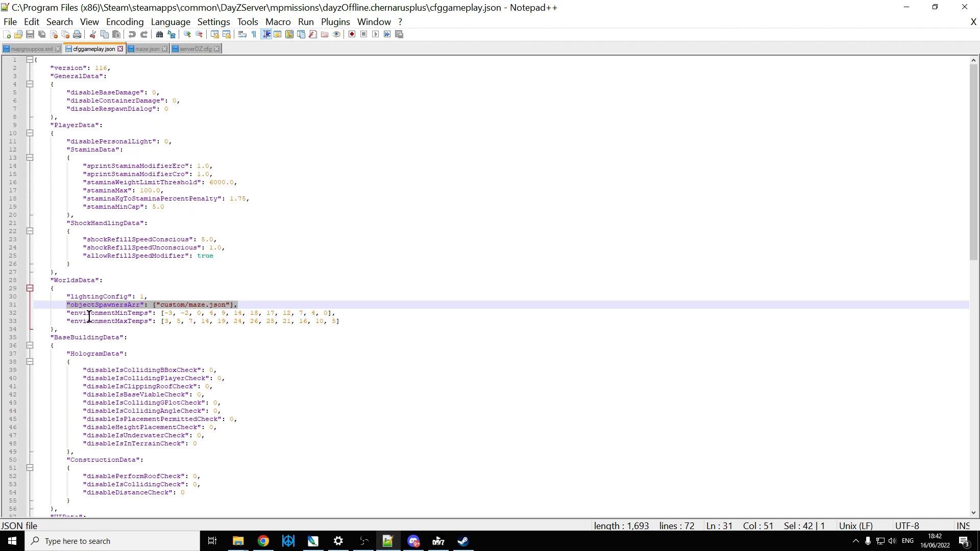
left_click(57, 306)
left_click_drag(69, 306, 244, 305)
left_click(230, 304)
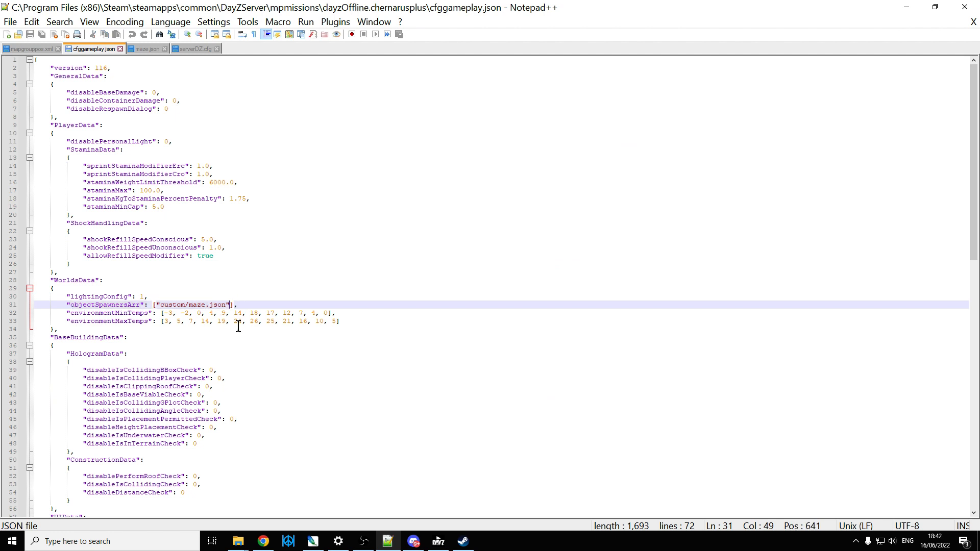
type(",")
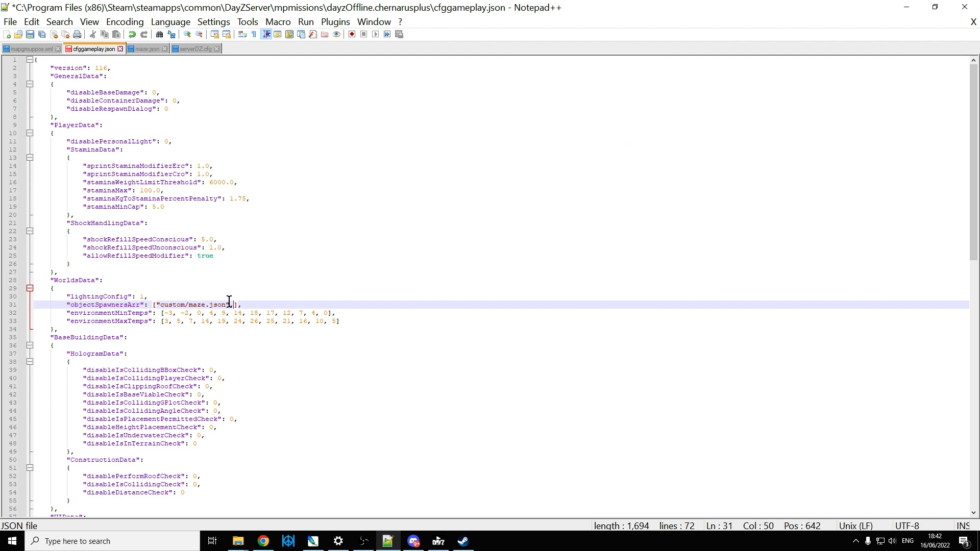
left_click_drag(230, 301, 155, 305)
right_click(171, 309)
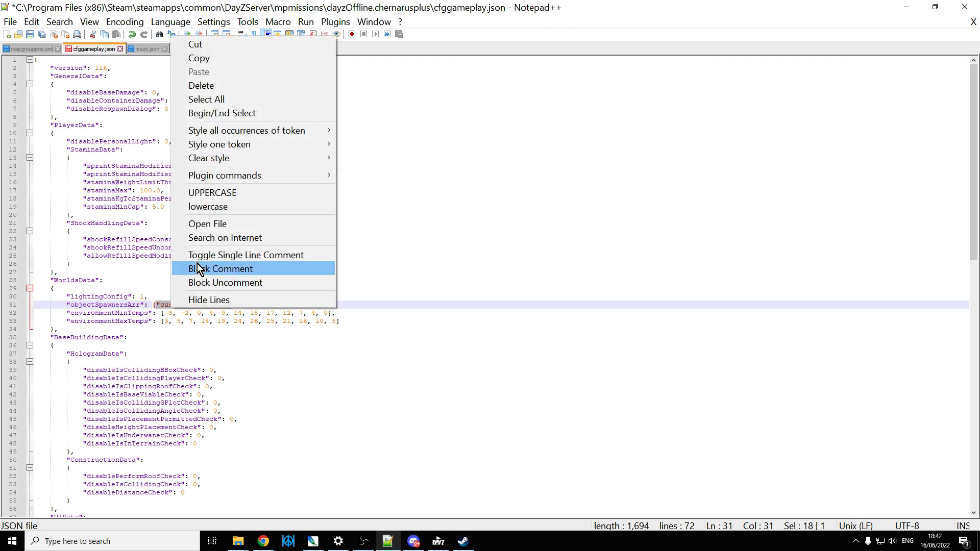
Step: Open cfggameplay.json on the Nitrado server in Chrome and examine how objectSpawnersArr lists several custom files
left_click(264, 541)
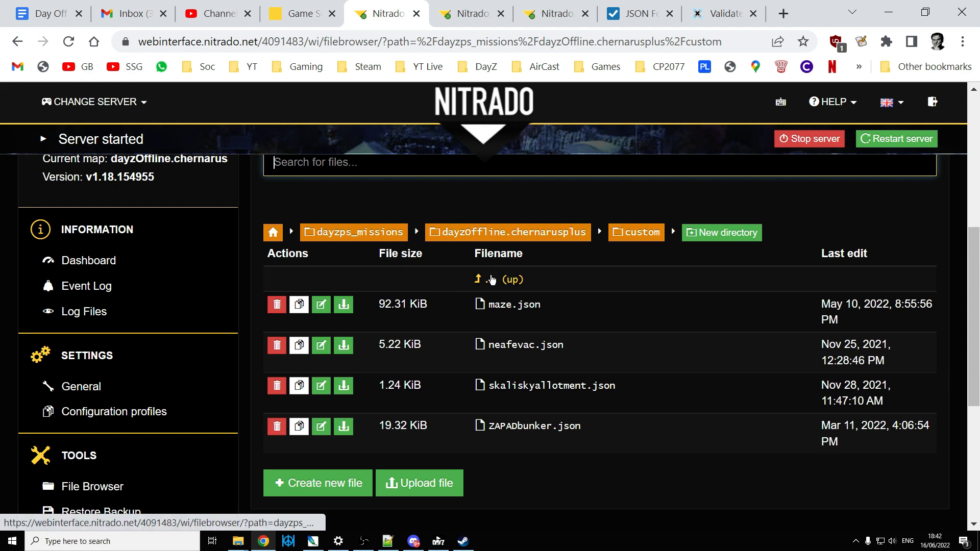
left_click(484, 280)
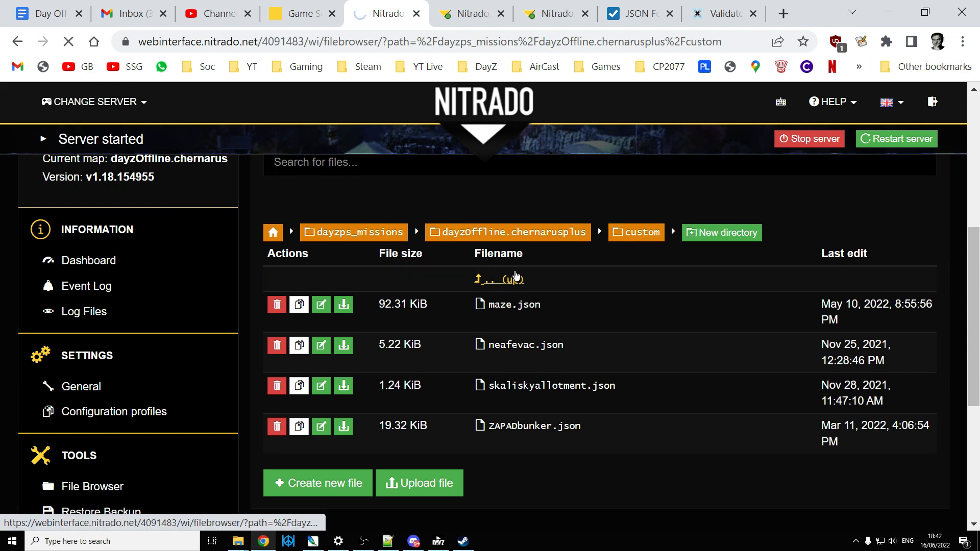
scroll(529, 267, "down", 9)
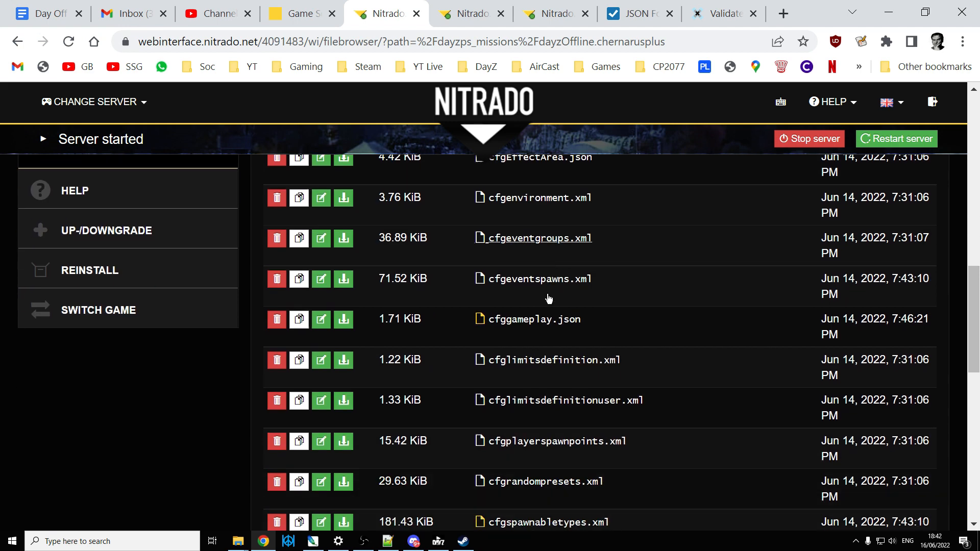
left_click(547, 314)
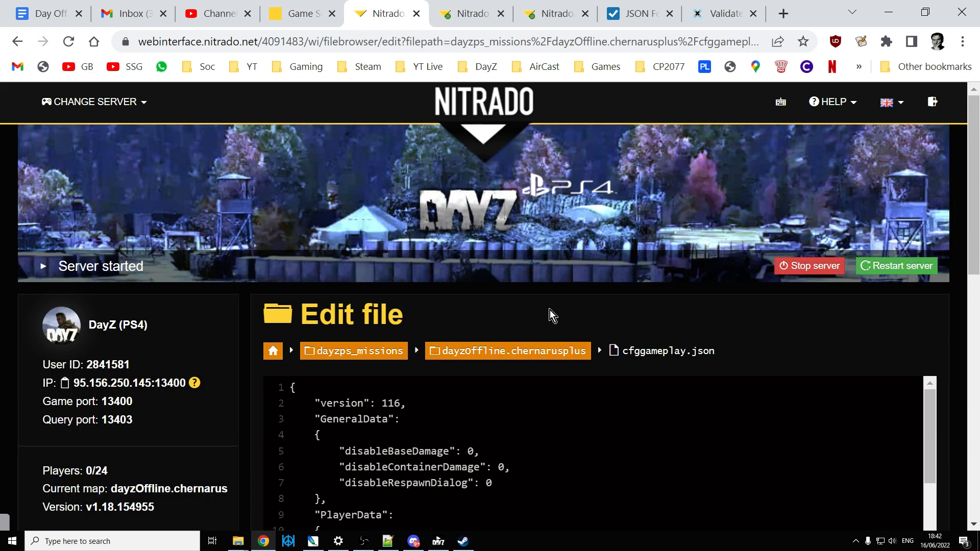
scroll(592, 322, "down", 5)
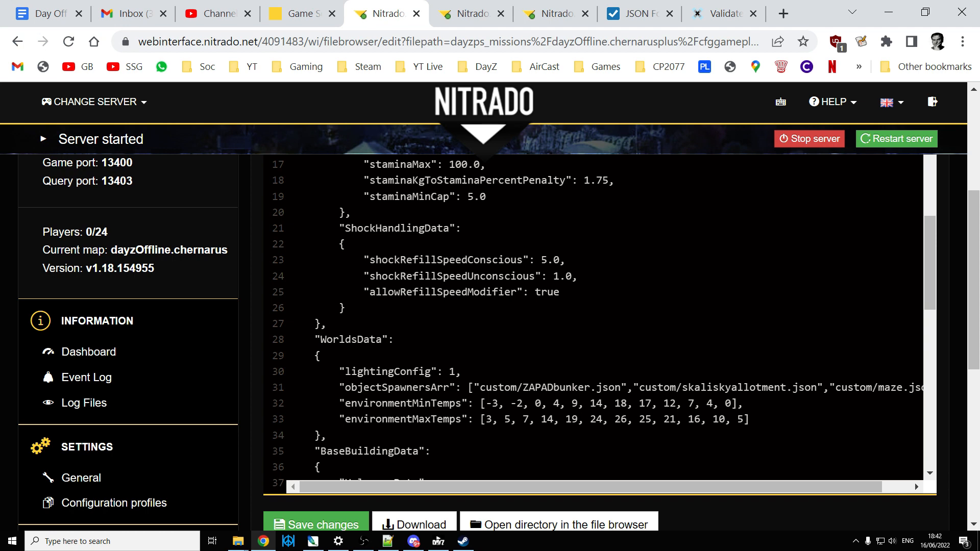
Step: Back in Notepad++, duplicate the "custom/maze.json" entry as a second, comma-separated item in objectSpawnersArr
left_click(388, 541)
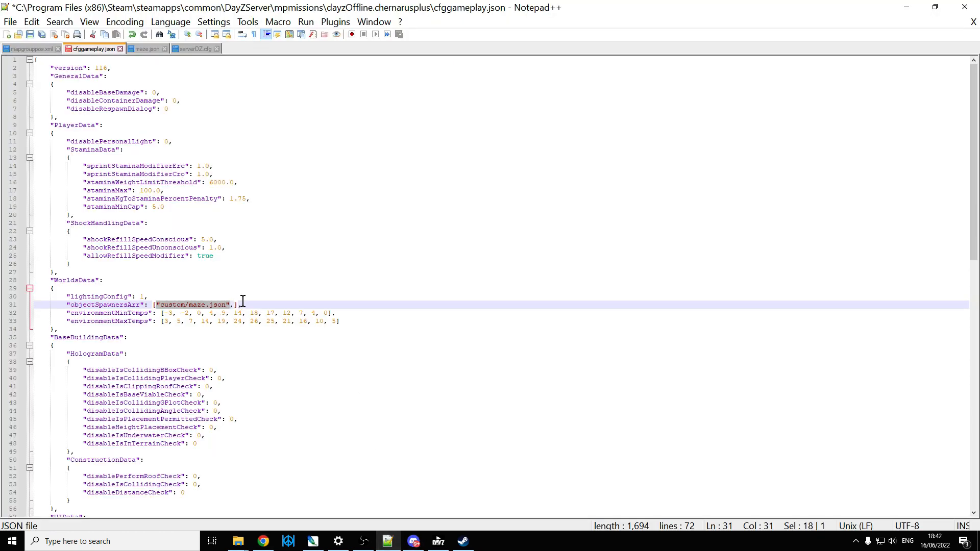
left_click(233, 305)
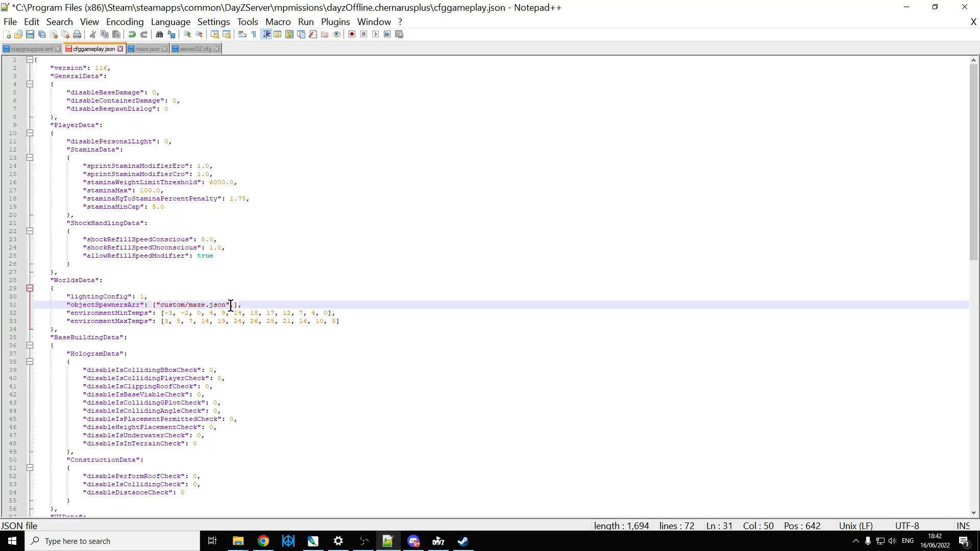
left_click_drag(231, 305, 154, 305)
right_click(179, 308)
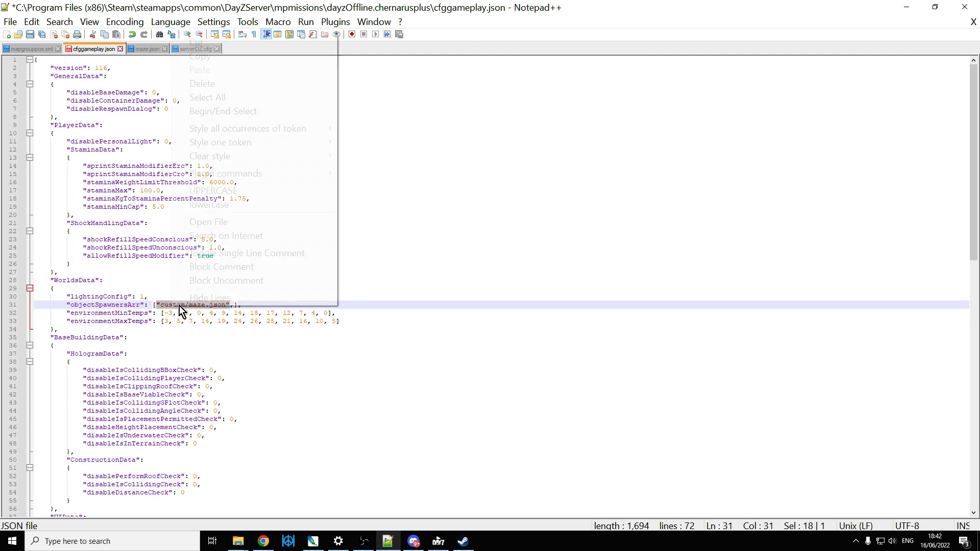
left_click(197, 56)
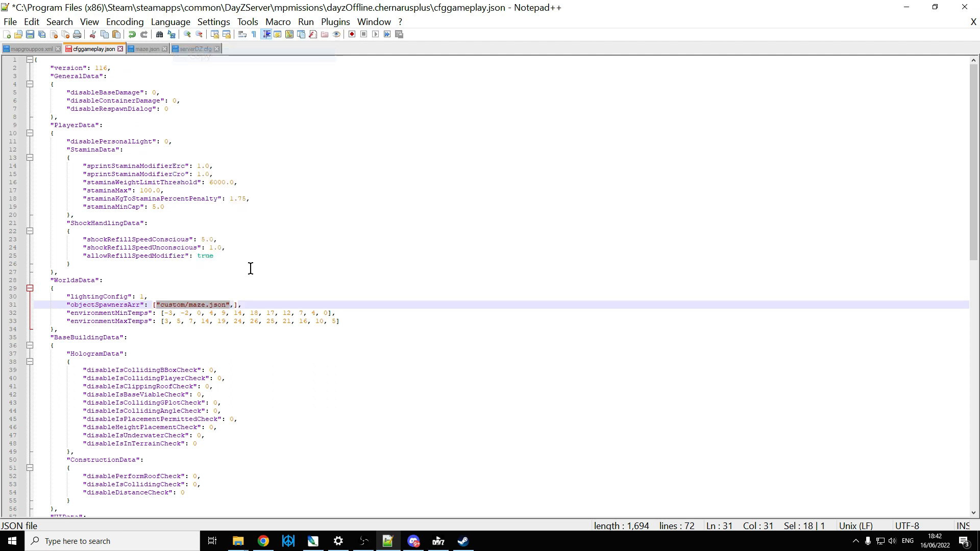
left_click(233, 305)
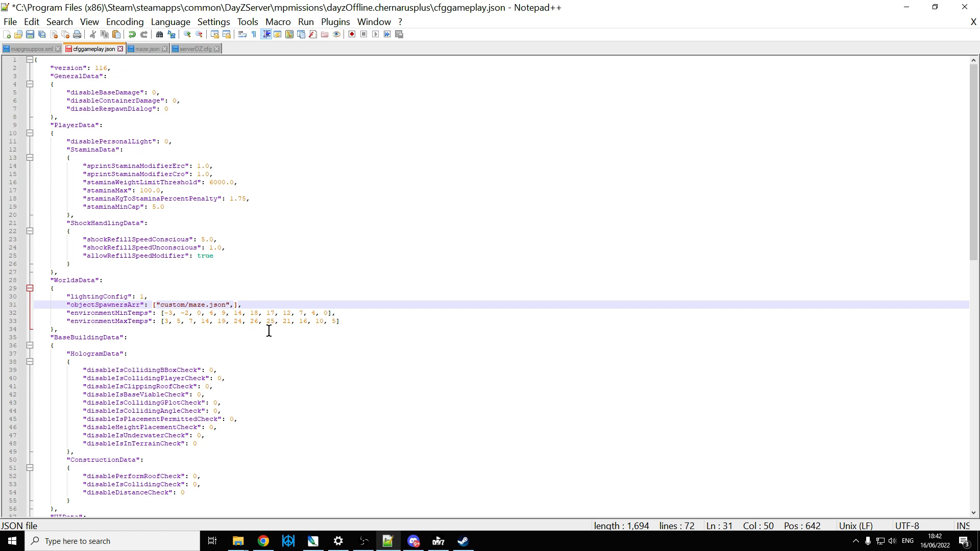
type(",")
key("ctrl+v")
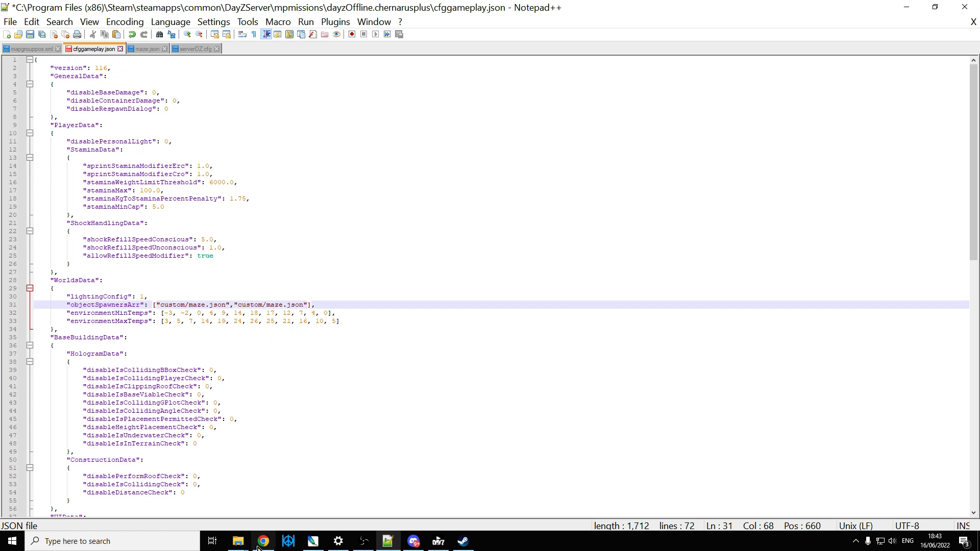
Step: Copy the full file name neaftent.json from the local server's custom folder and return to cfggameplay.json in Notepad++
mouse_move(240, 545)
left_click(263, 472)
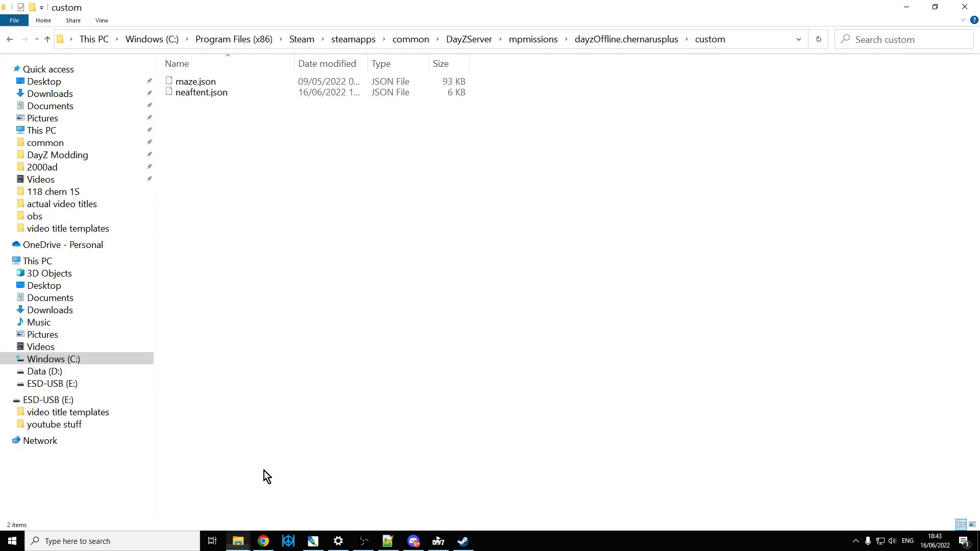
double_click(195, 96)
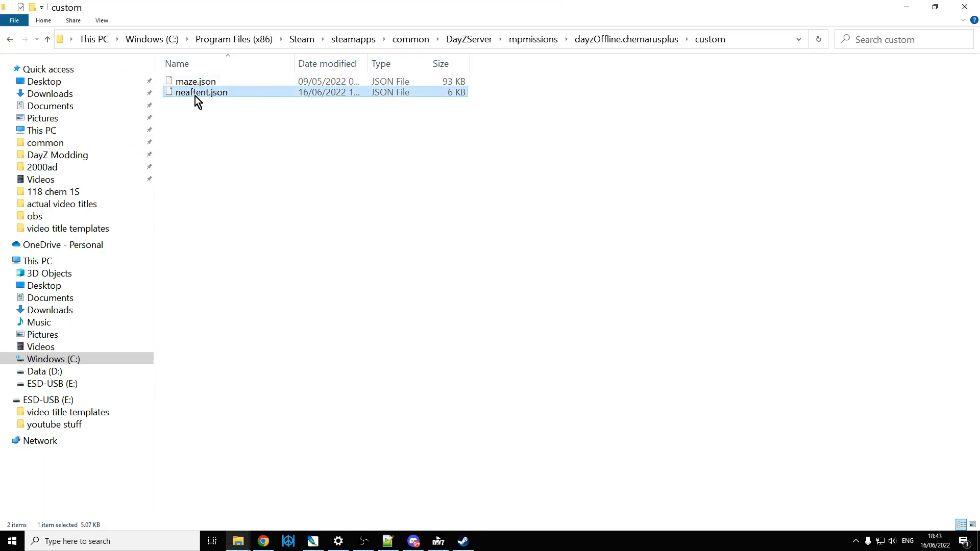
left_click(602, 231)
left_click(223, 94)
left_click_drag(229, 93, 181, 87)
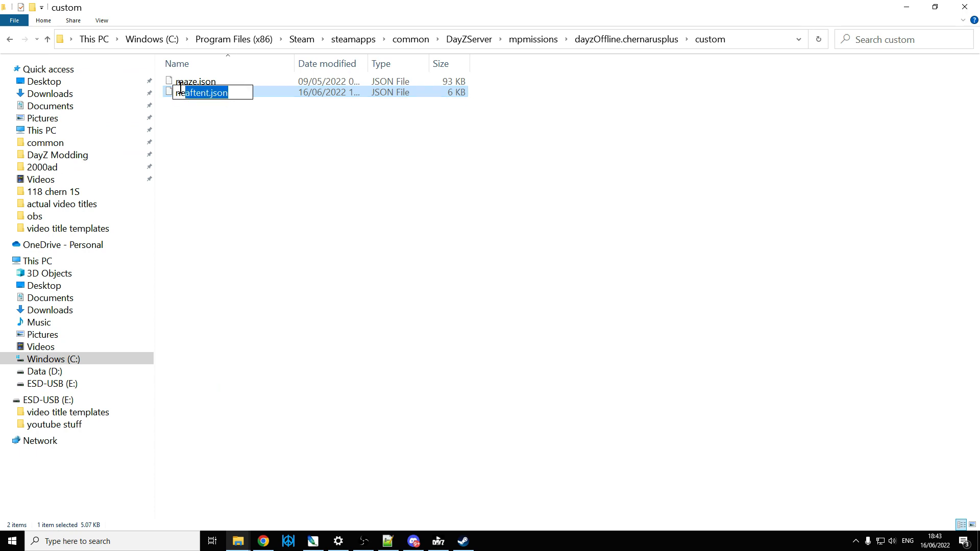
right_click(199, 94)
left_click(241, 138)
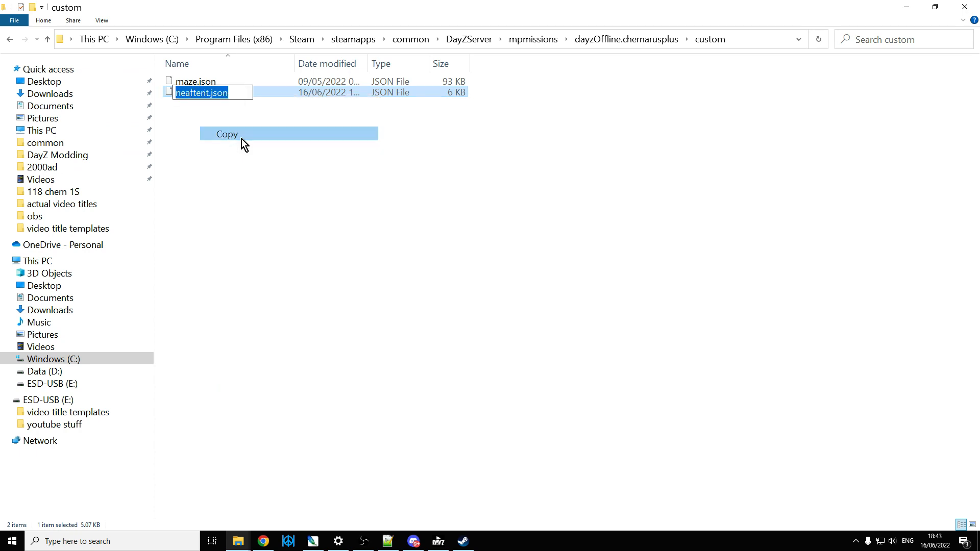
left_click(388, 541)
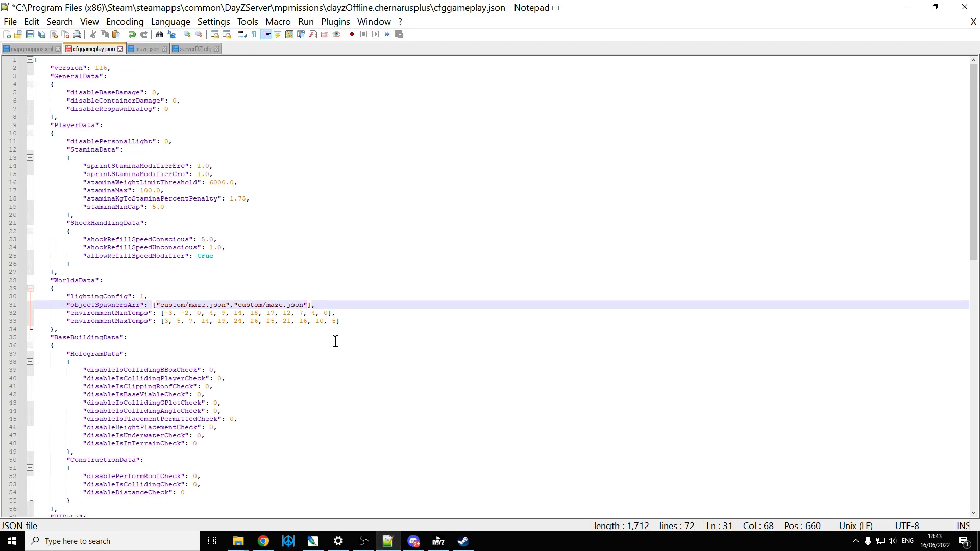
Step: Replace maze.json in the second objectSpawnersArr entry with neaftent.json, making it "custom/neaftent.json", and save cfggameplay.json
left_click_drag(266, 306, 303, 305)
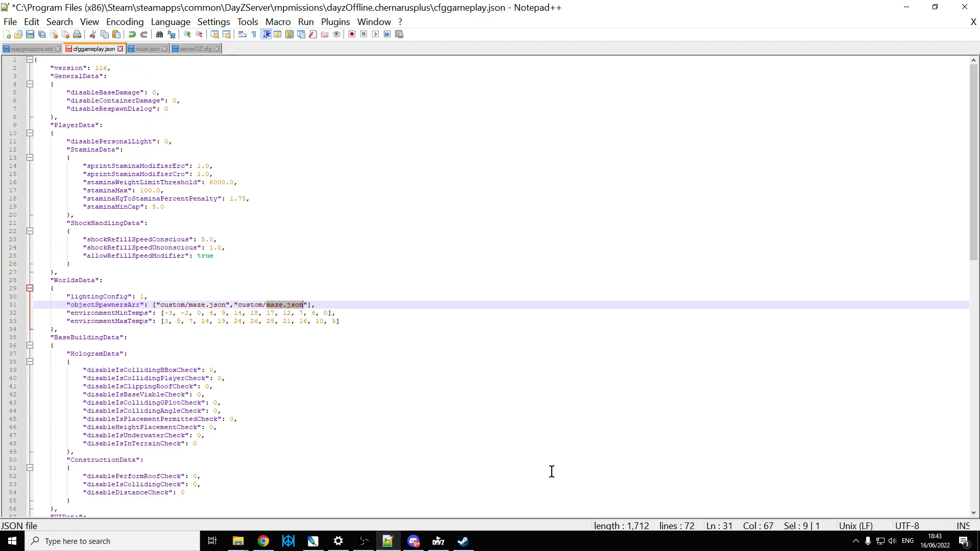
key("ctrl+v")
left_click(352, 315)
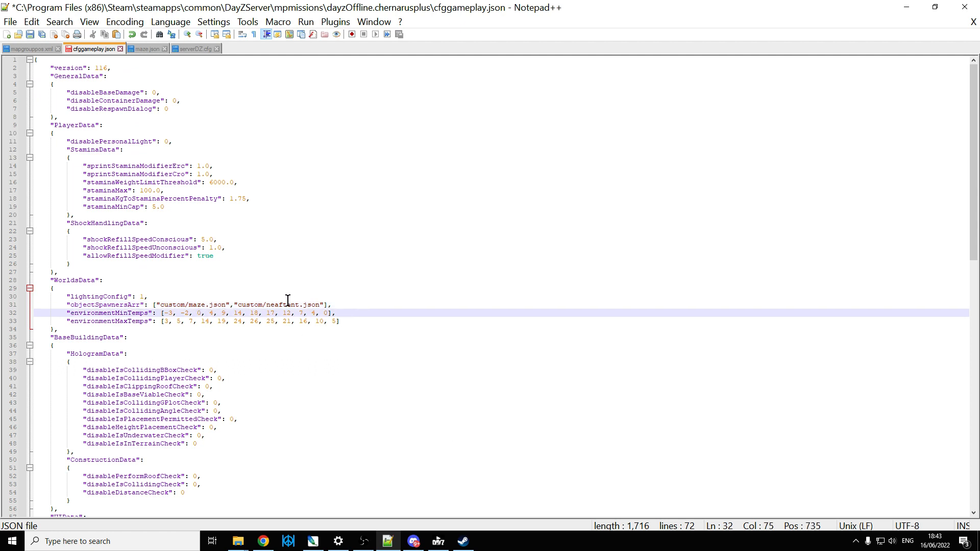
left_click(353, 306)
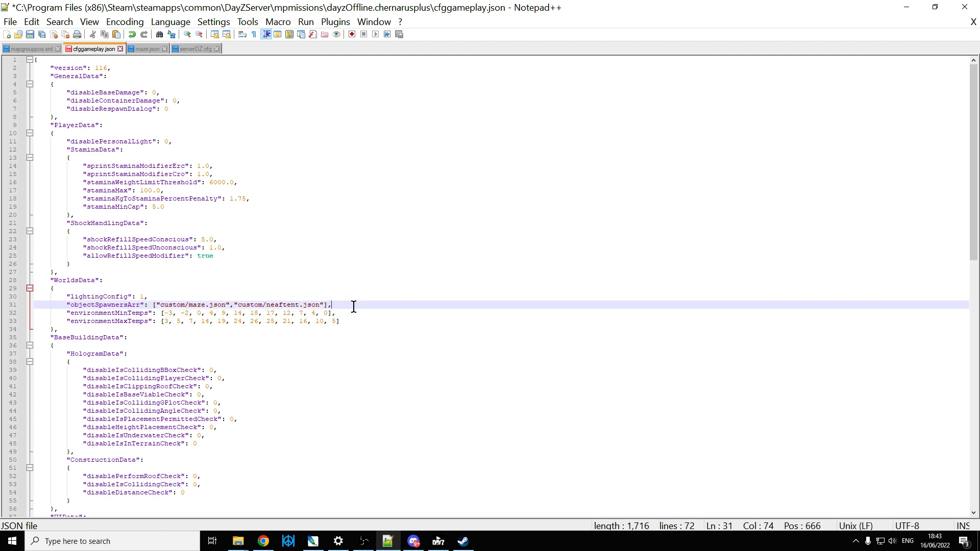
left_click(31, 36)
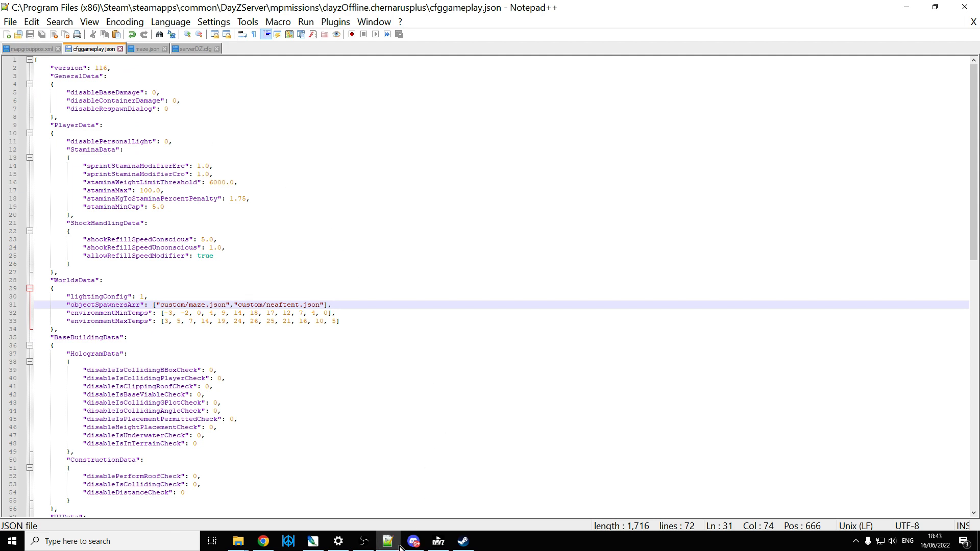
Step: Switch to Chrome and examine the end of the objectSpawnersArr line in the Nitrado server's cfggameplay.json
left_click(263, 541)
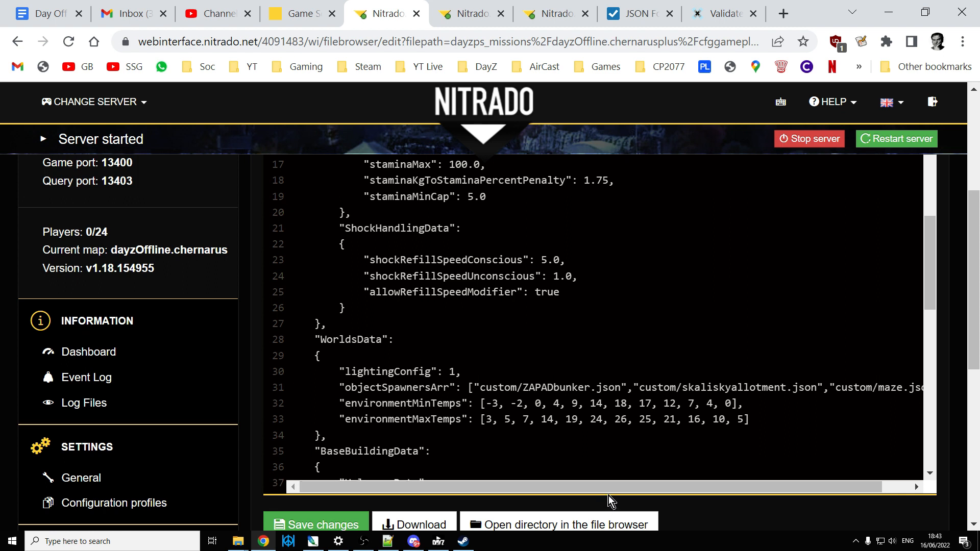
left_click_drag(651, 487, 681, 485)
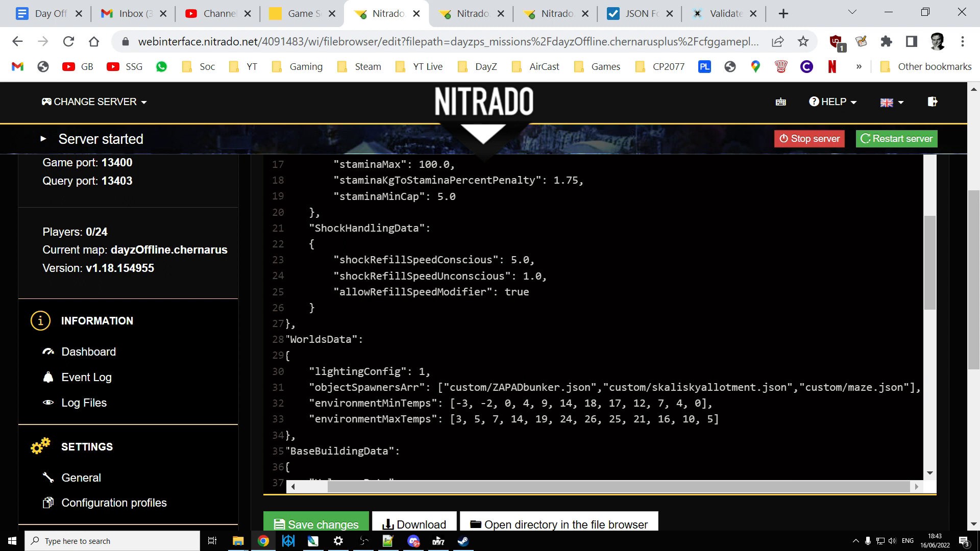
Step: In File Explorer, go up to the local dayzOffline.chernarusplus folder and open mapgrouppos.xml in Notepad++
mouse_move(240, 545)
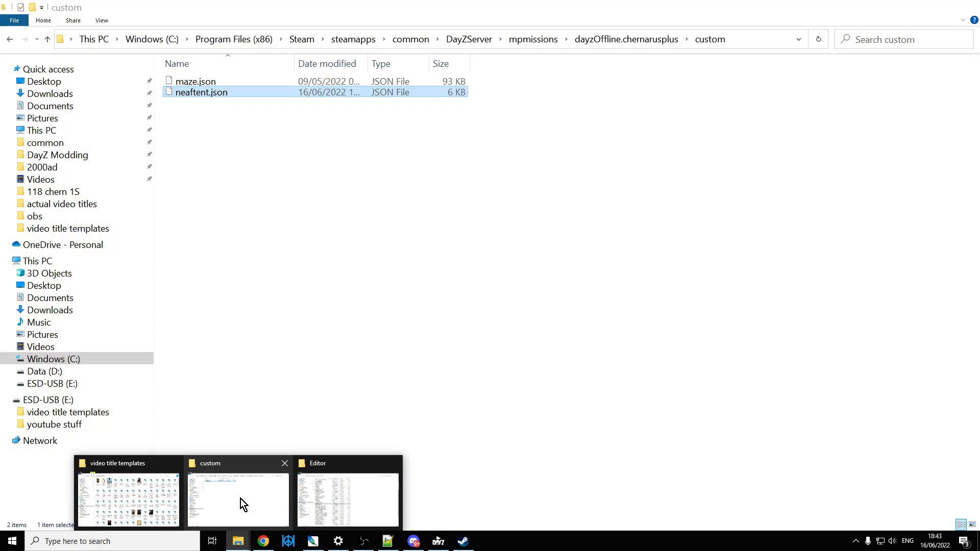
left_click(240, 498)
left_click(48, 39)
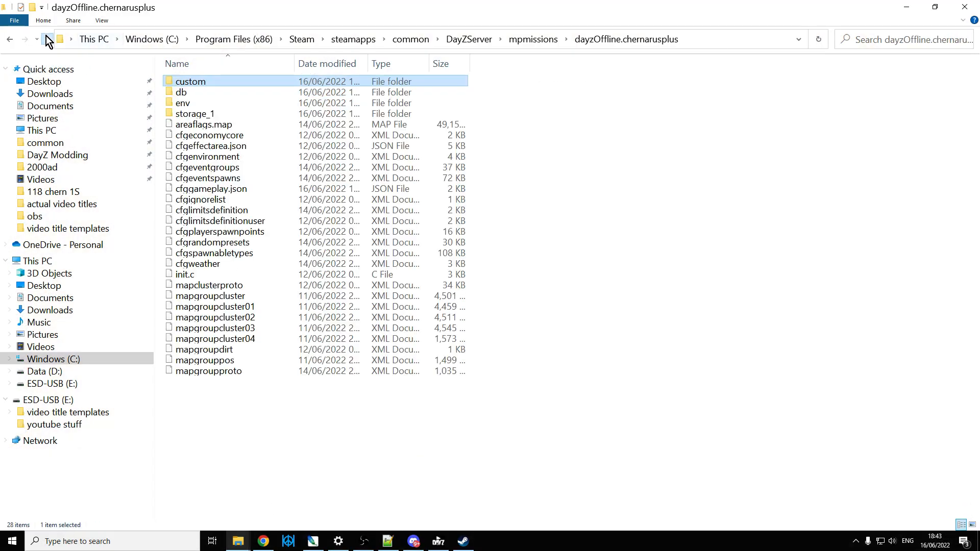
right_click(218, 362)
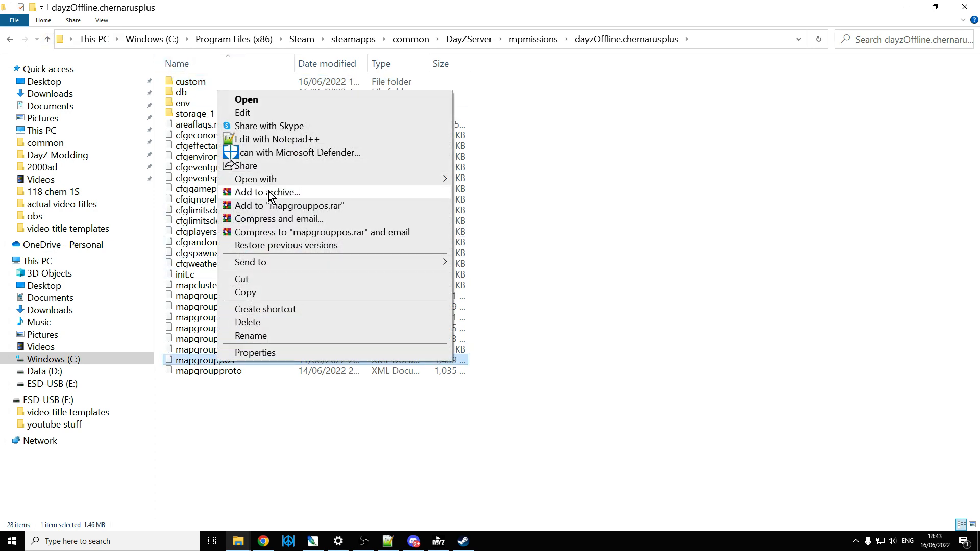
left_click(275, 140)
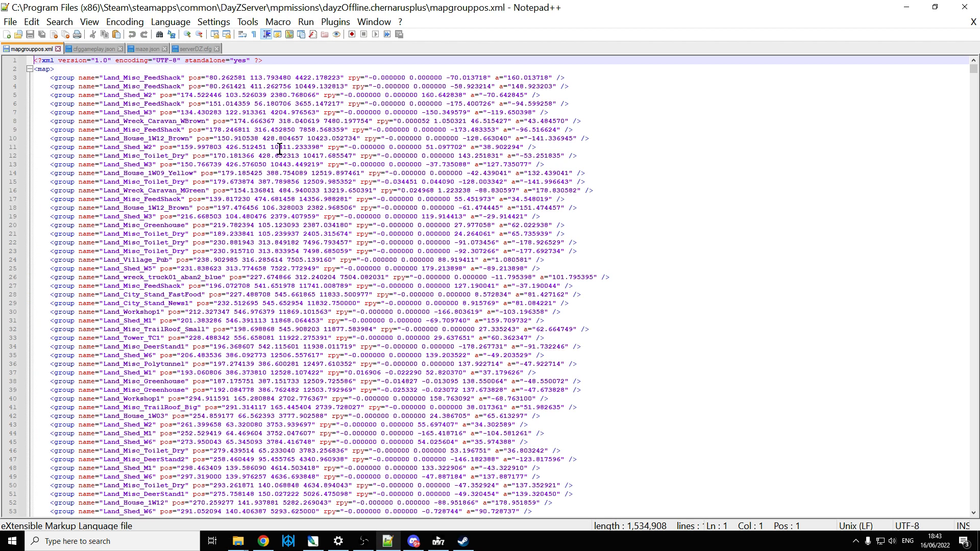
Step: Insert several blank lines below the opening <map> tag in mapgrouppos.xml and place the cursor on line 4
left_click(84, 68)
key("Return")
key("Return")
key("Return")
key("Return")
key("Return")
key("Return")
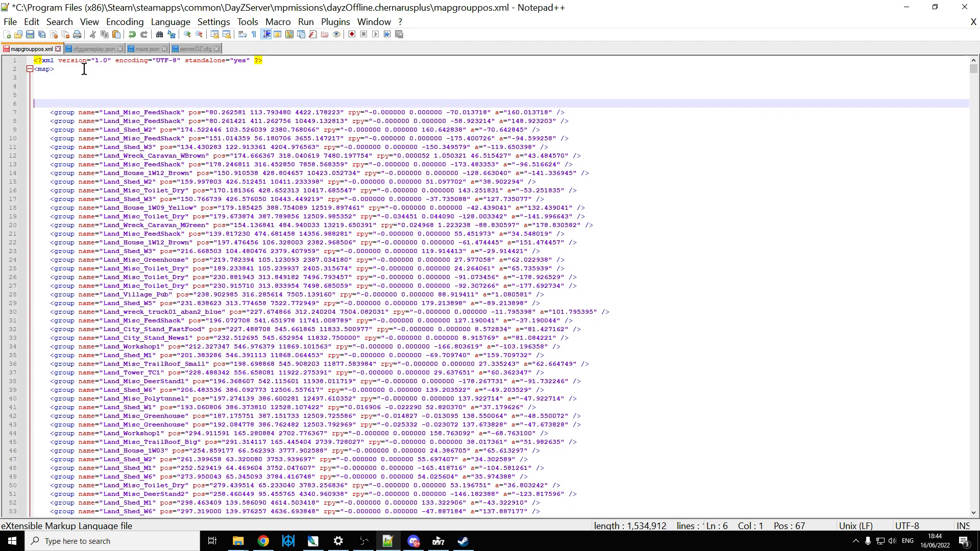
left_click(82, 87)
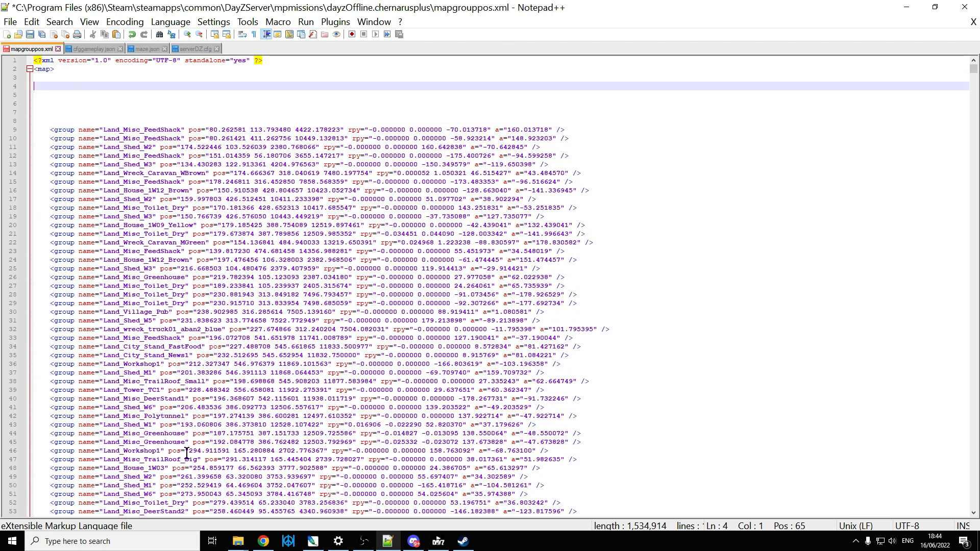
Step: Switch to the DayZ Editor folder in File Explorer and open neaftentloot.xml in Notepad++
mouse_move(233, 546)
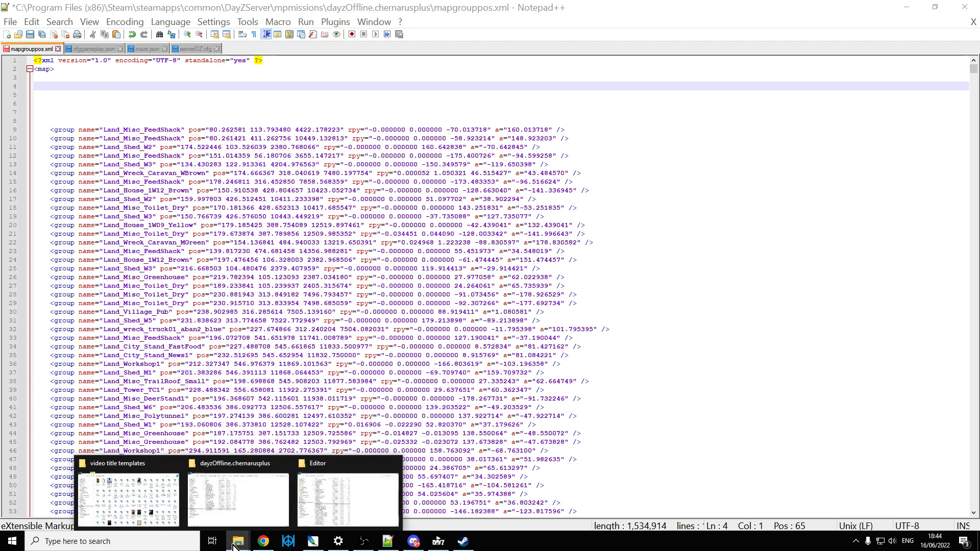
left_click(337, 498)
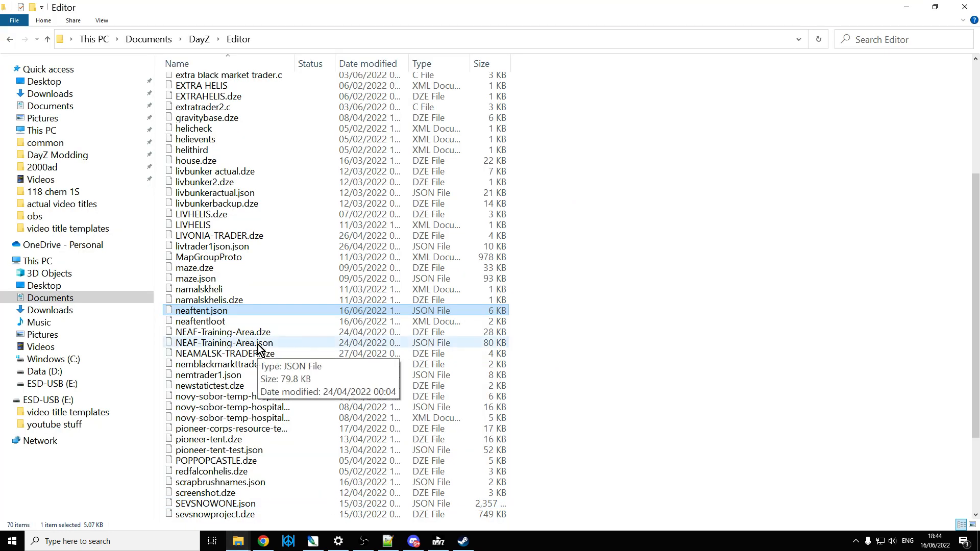
right_click(203, 323)
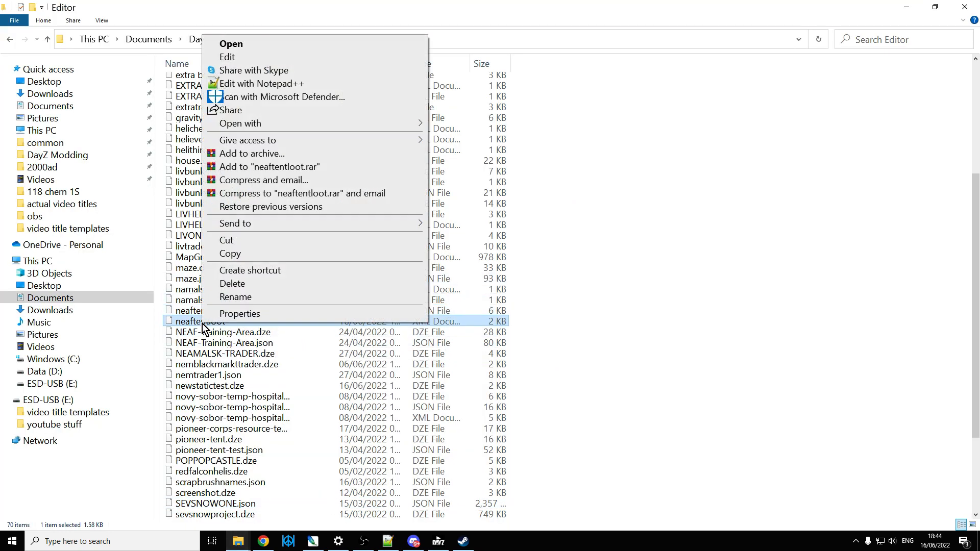
left_click(245, 84)
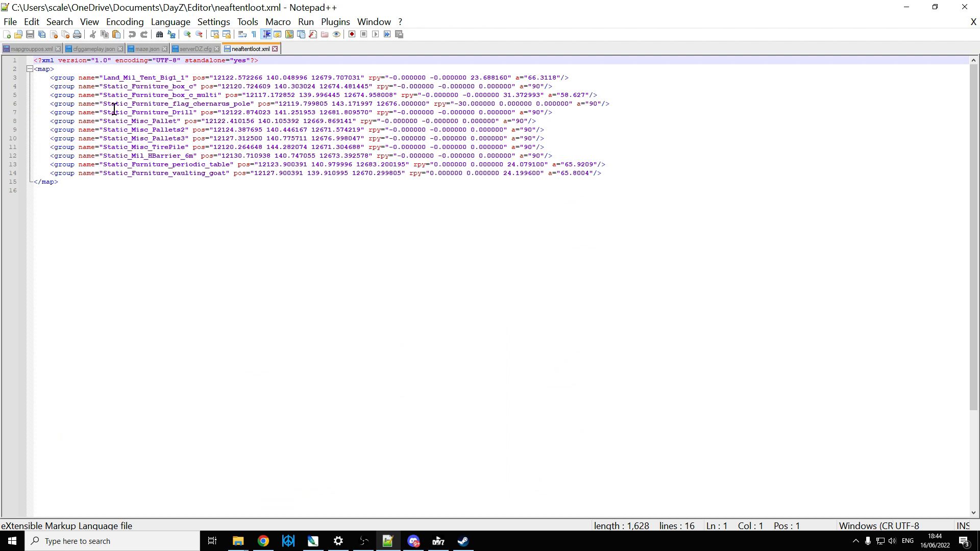
Step: Copy the Land_Mil_Tent_Big1_1 group line from neaftentloot.xml and paste it into line 4 of mapgrouppos.xml
left_click_drag(47, 112, 195, 112)
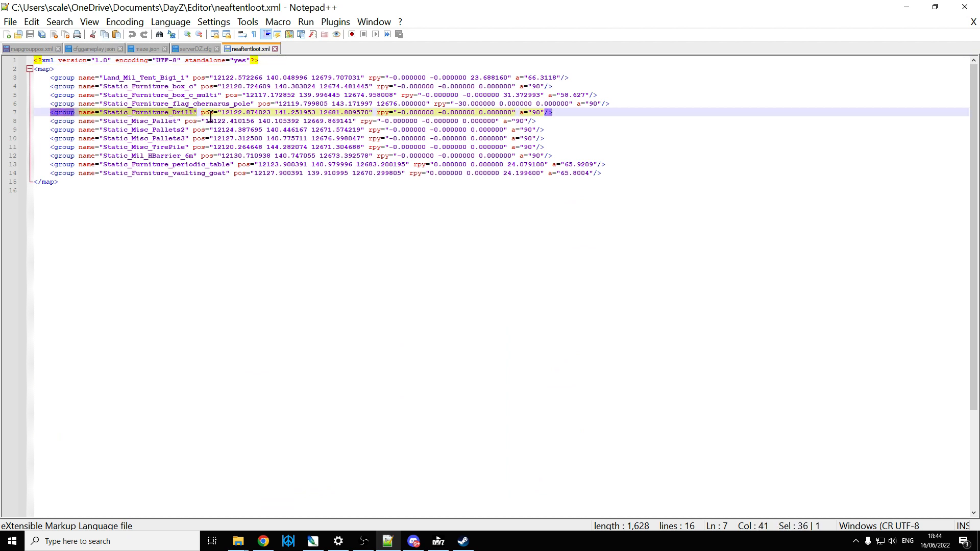
left_click(211, 115)
left_click_drag(41, 78, 576, 77)
right_click(554, 77)
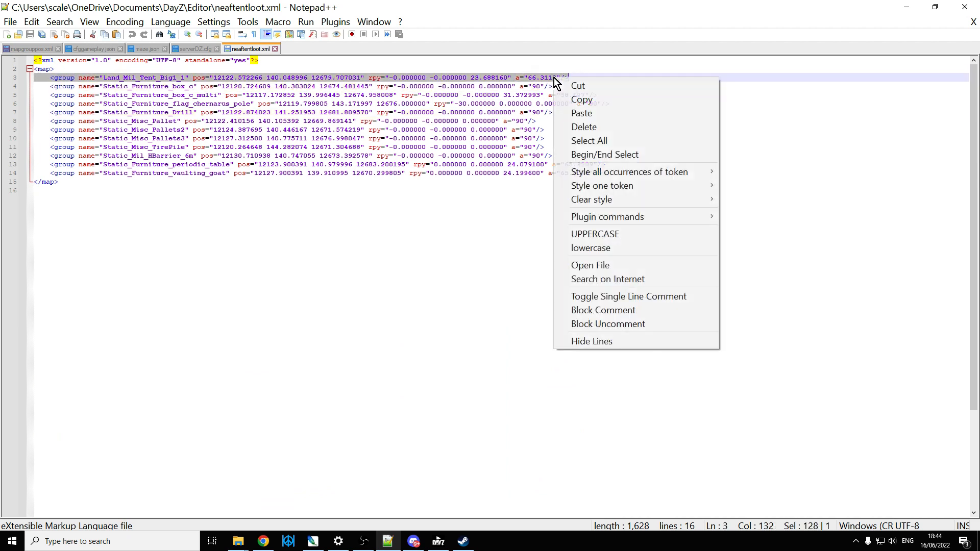
left_click(589, 103)
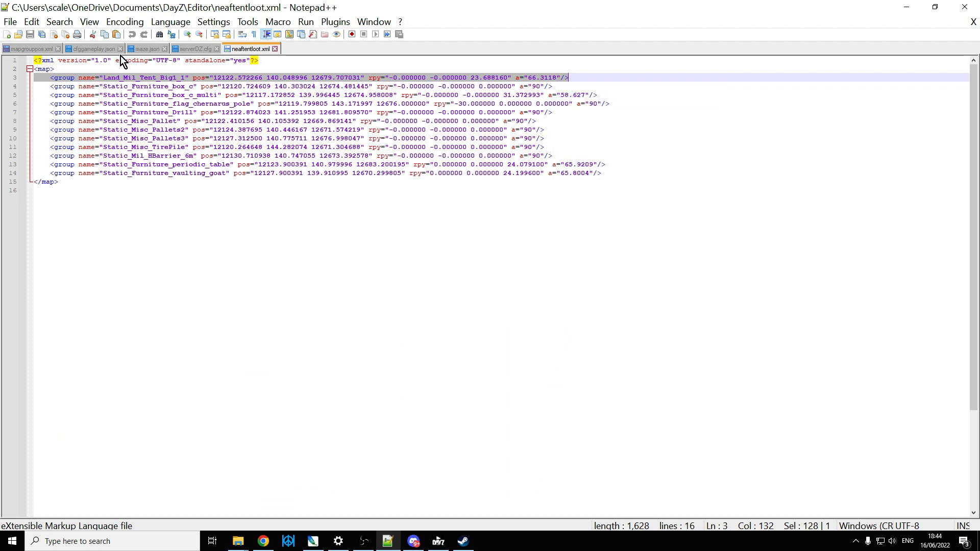
left_click(35, 48)
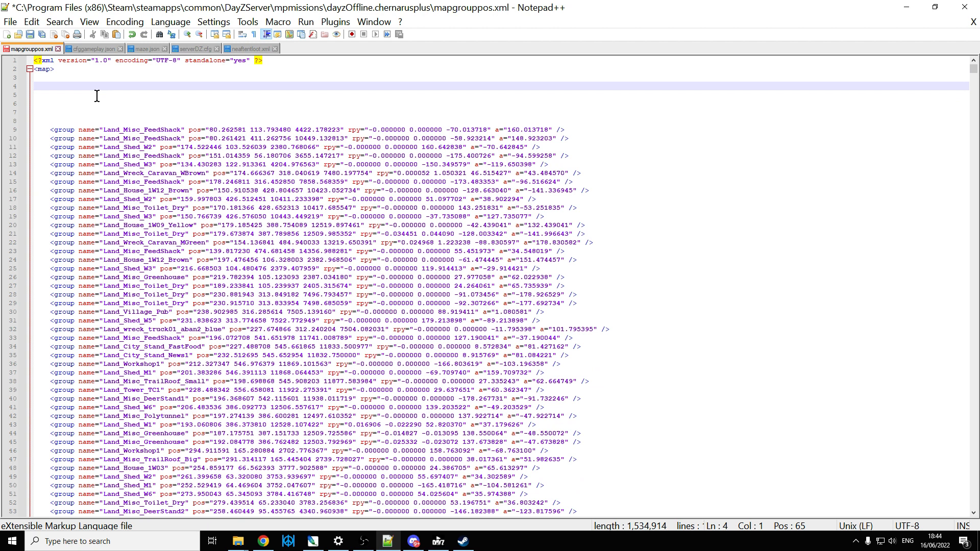
key("ctrl+v")
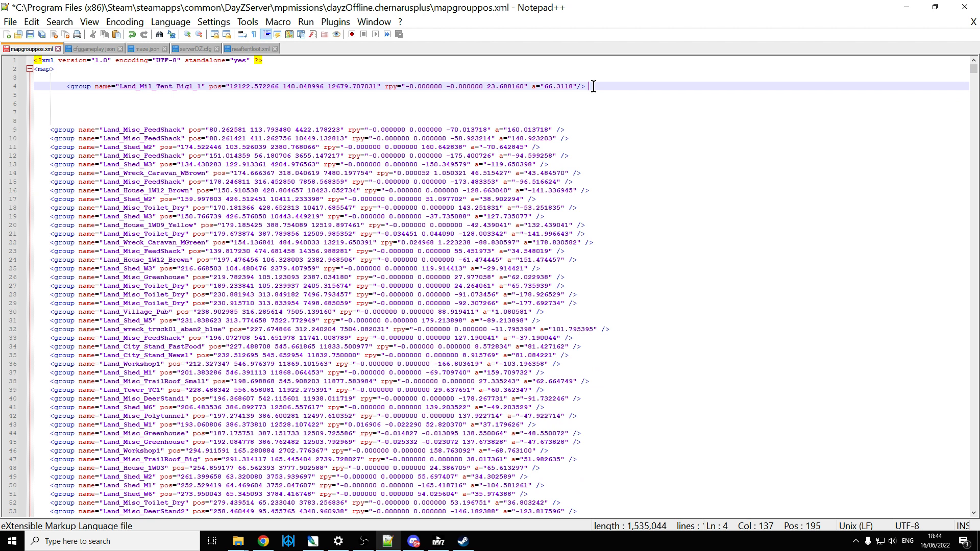
Step: Add the comment <!--custom tent at neaf--> after the tent's group line and remove the line's extra indentation
type("<!")
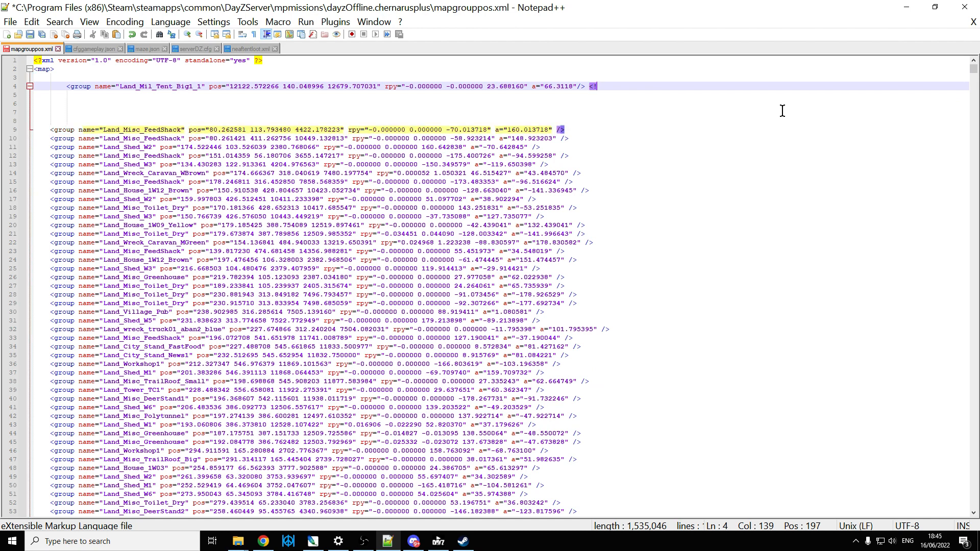
type("--")
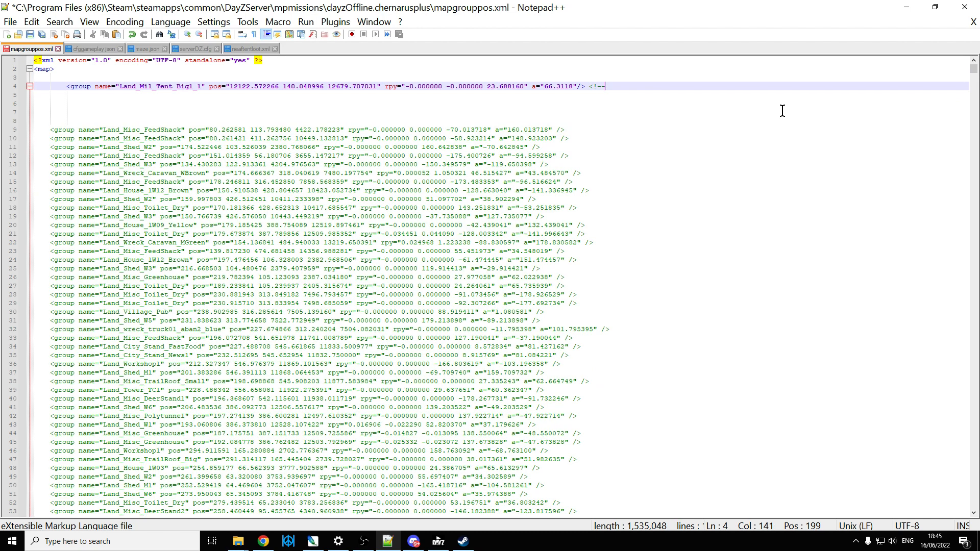
type("custom ")
type("tent at ")
type("near")
type("--")
type(">")
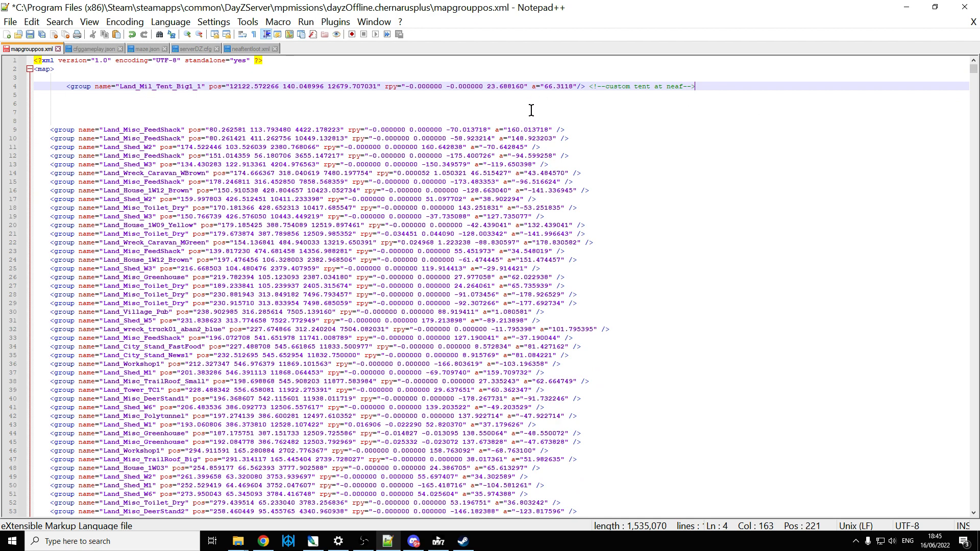
left_click(67, 85)
key("BackSpace")
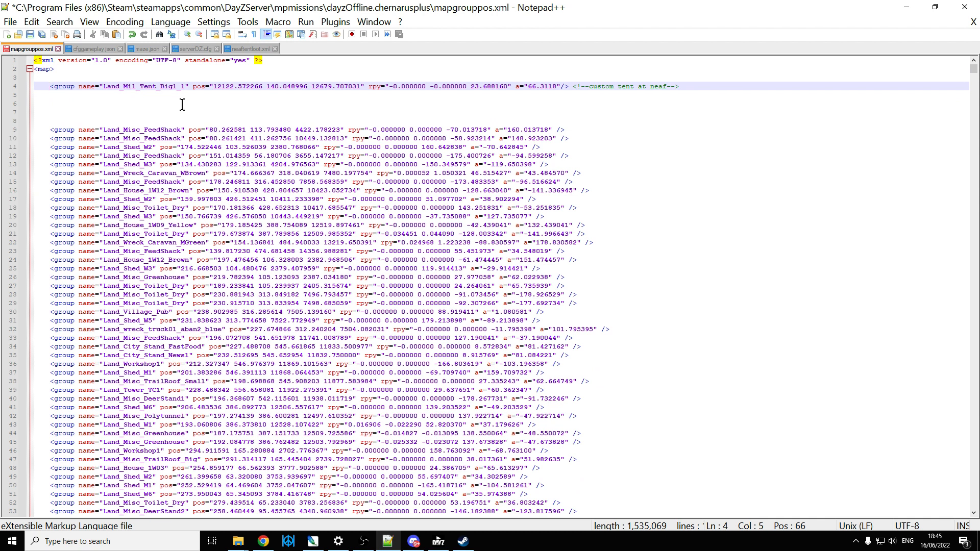
Step: Save mapgrouppos.xml and look through the other open files: cfggameplay.json, maze.json, serverDZ.cfg and neaftentloot.xml
left_click(30, 34)
left_click(92, 49)
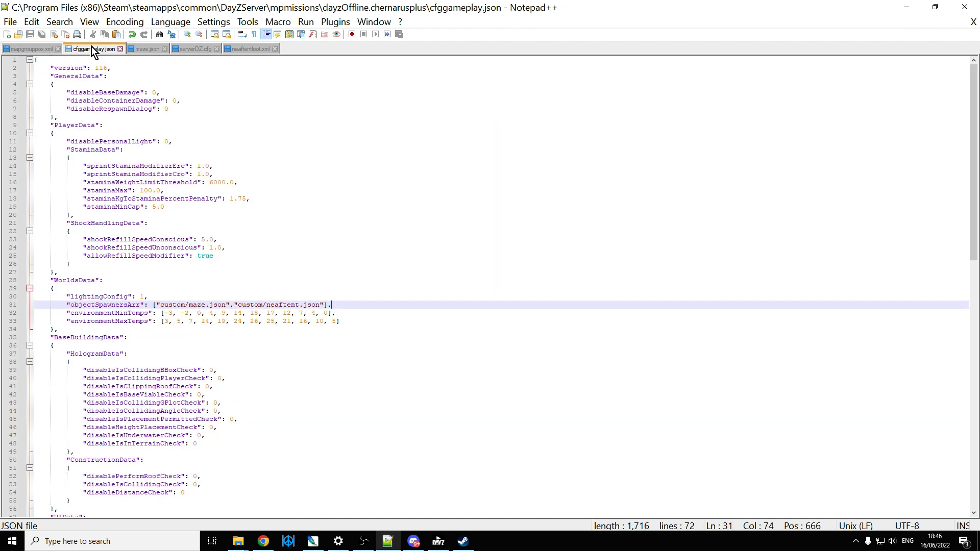
left_click(156, 49)
left_click(197, 49)
left_click(250, 49)
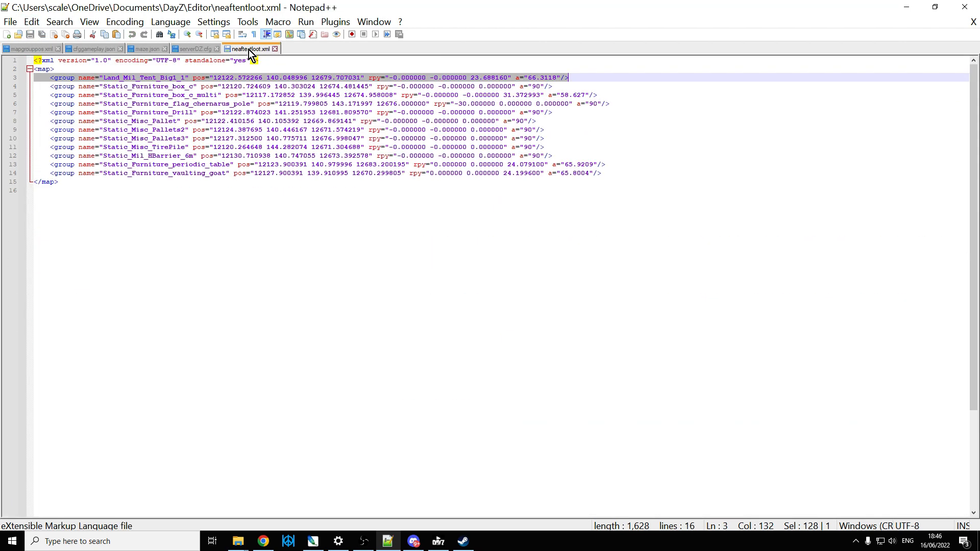
left_click(46, 49)
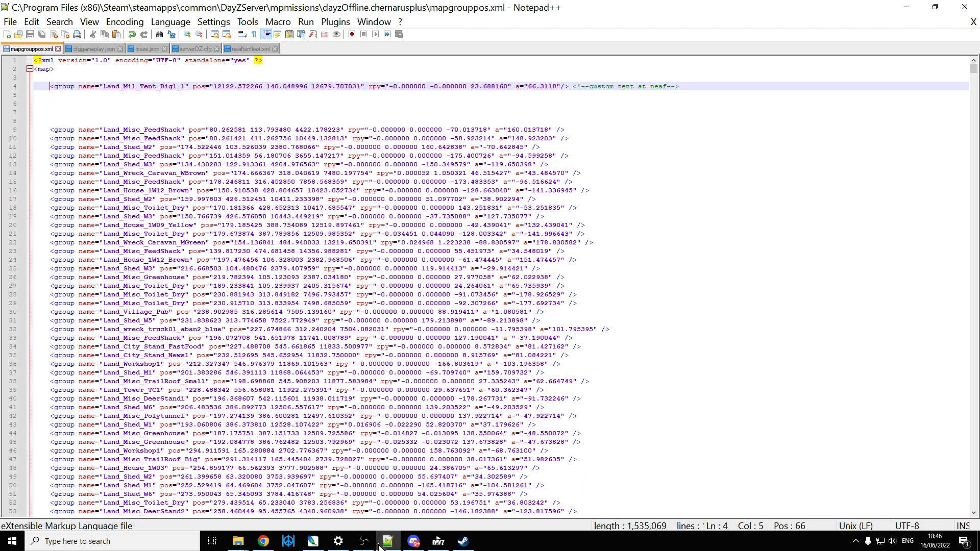
left_click(97, 48)
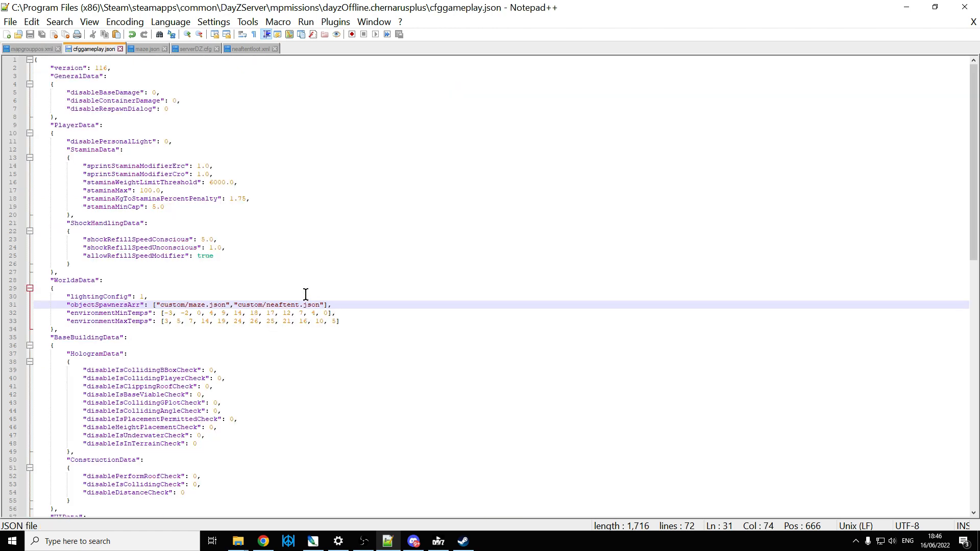
left_click(144, 49)
left_click(193, 49)
left_click(248, 49)
left_click(93, 49)
Step: Switch to Chrome, bring up the JSON Formatter & Validator page and accept its cookies
left_click(264, 543)
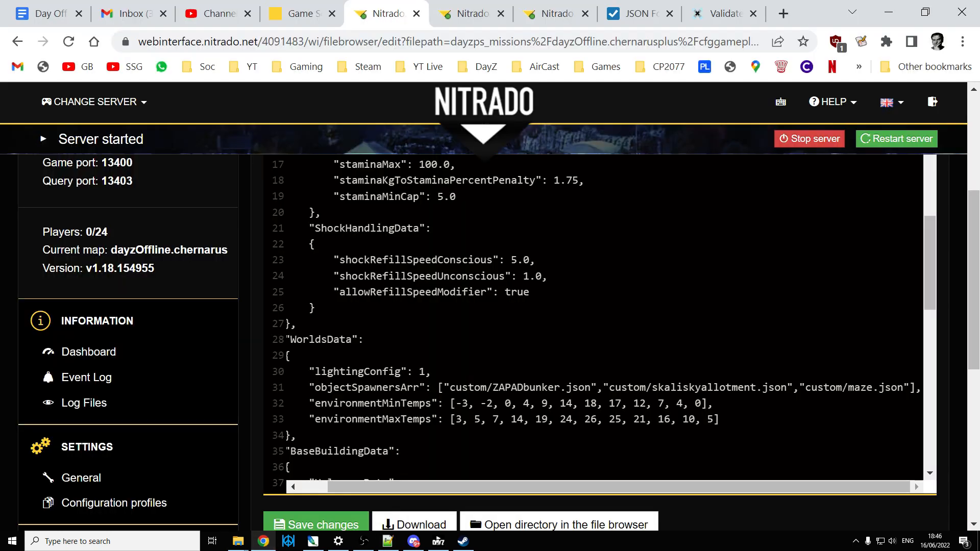
left_click(638, 11)
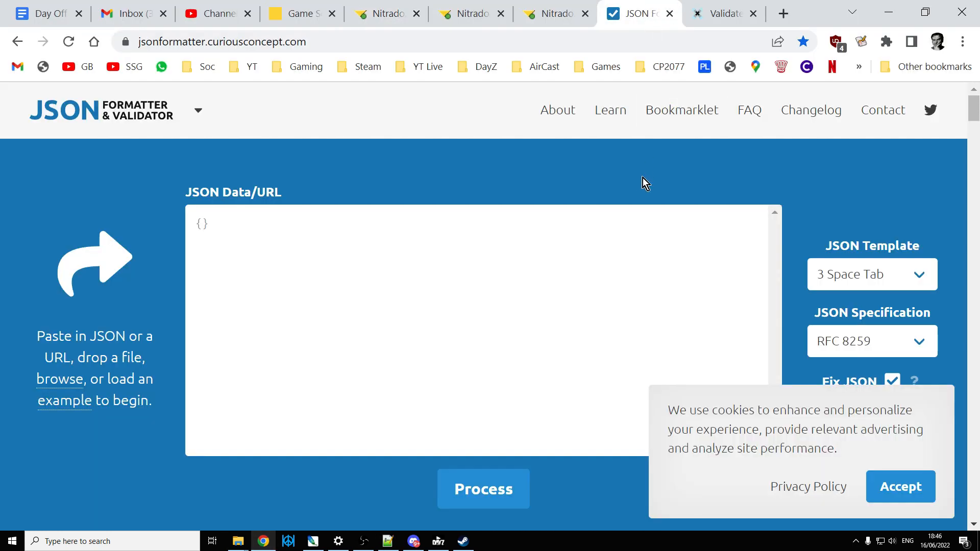
left_click(904, 488)
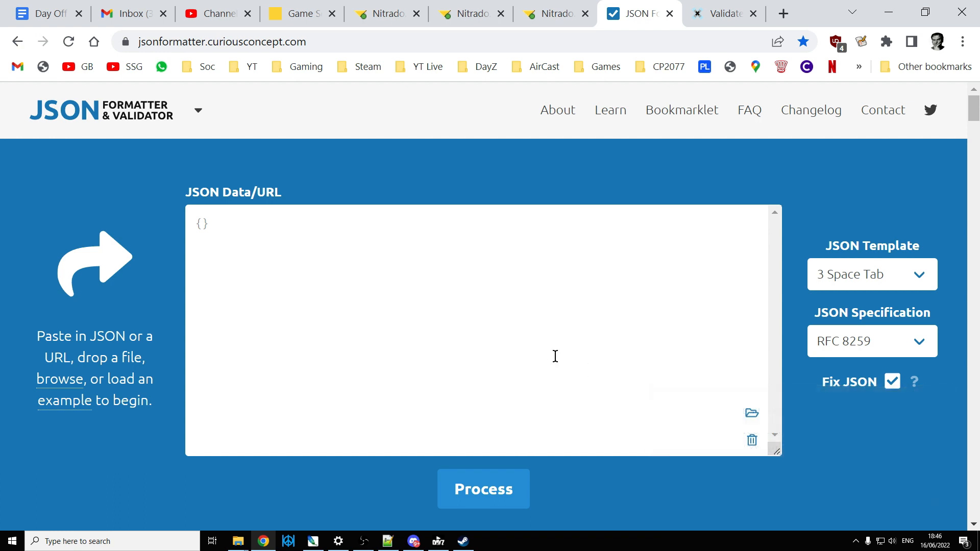
left_click(355, 271)
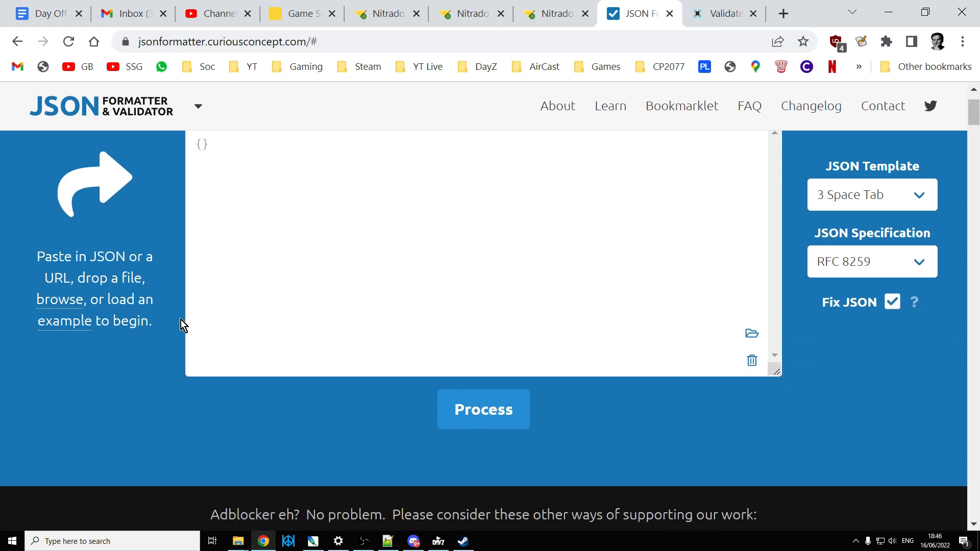
Step: Load neaftent.json from the mission's custom folder into the JSON validator and process it
left_click(245, 545)
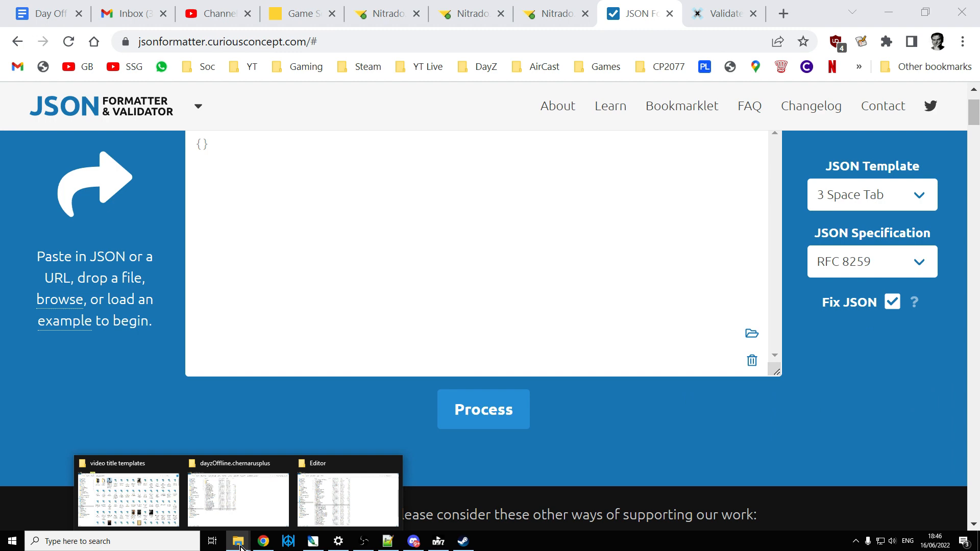
left_click(247, 503)
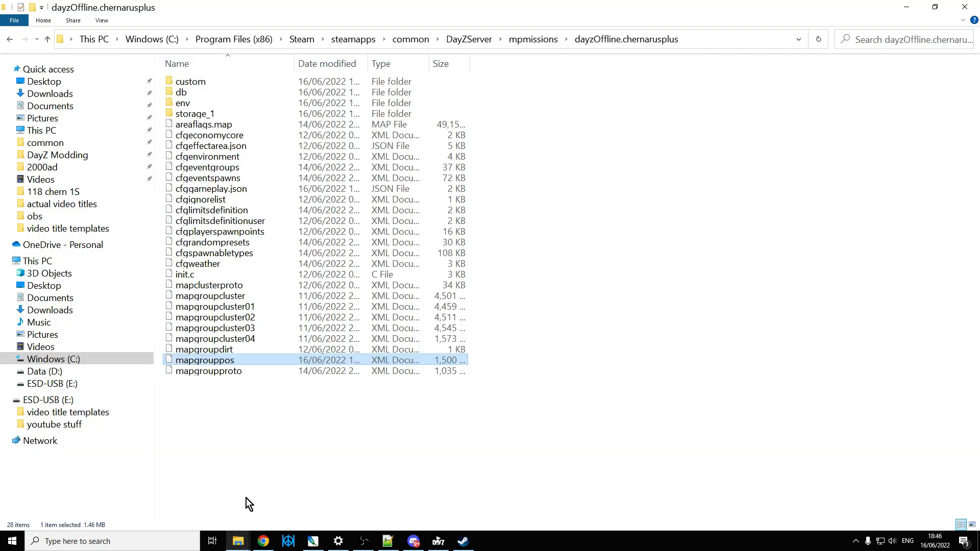
double_click(189, 84)
left_click(207, 95)
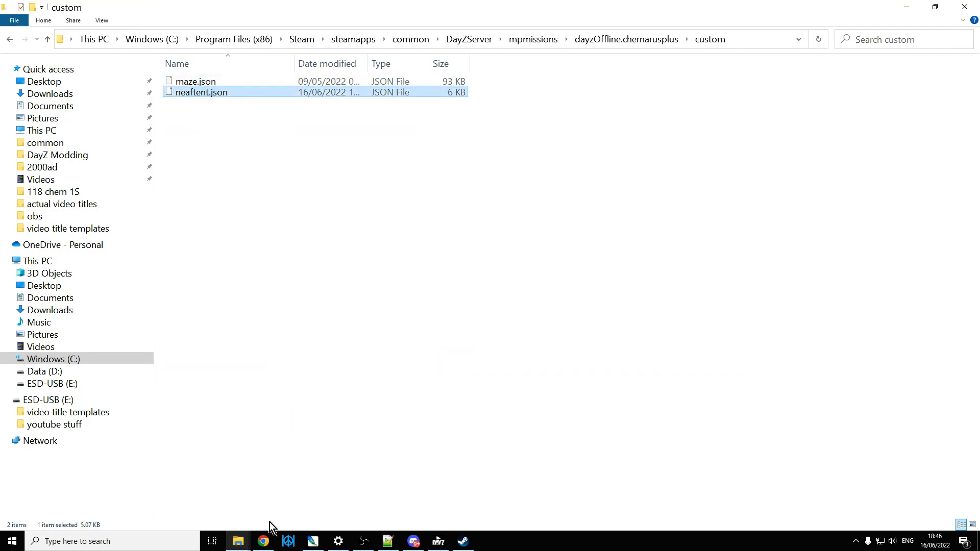
left_click_drag(271, 527, 378, 307)
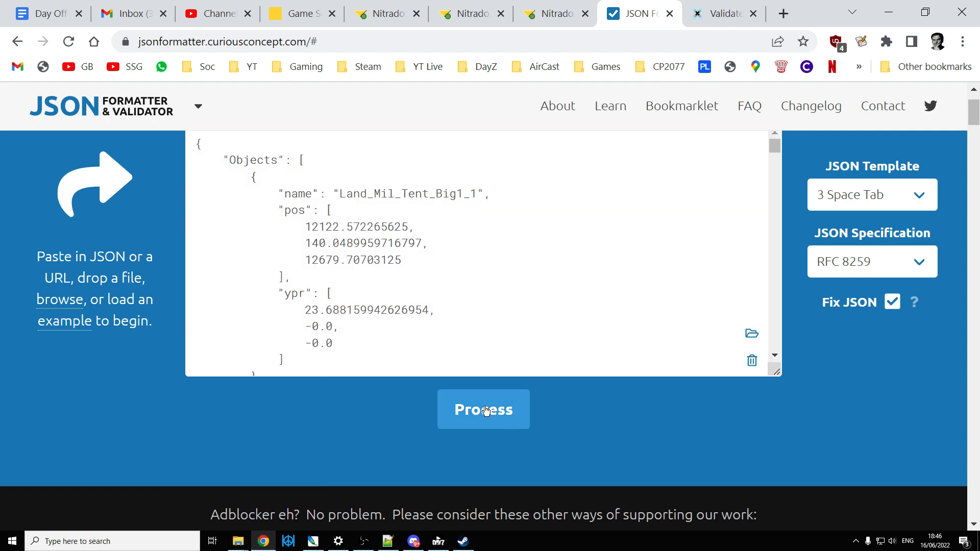
left_click(485, 411)
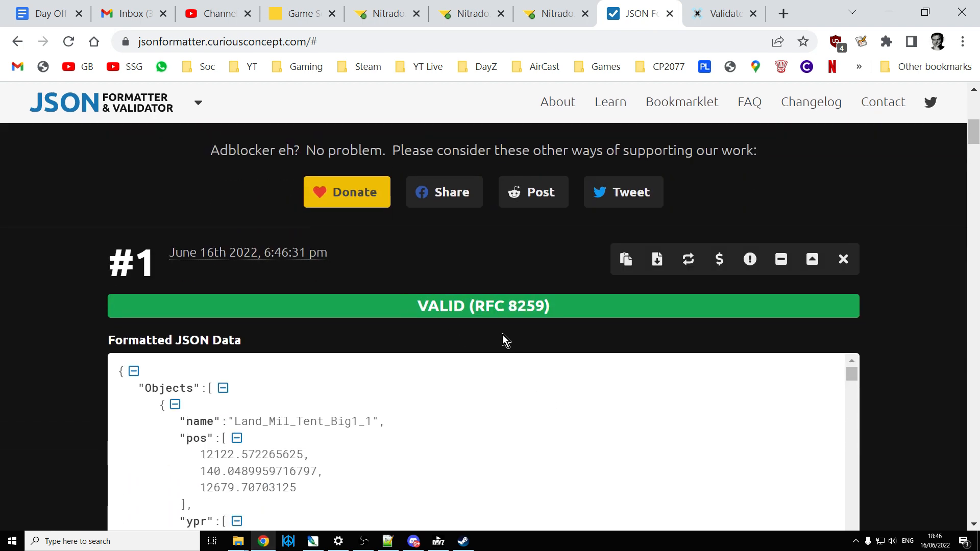
Step: Upload mapgrouppos.xml from DayZServer\mpmissions\dayzOffline.chernarusplus to xmlvalidation.com and validate it
left_click(718, 15)
scroll(413, 282, "down", 3)
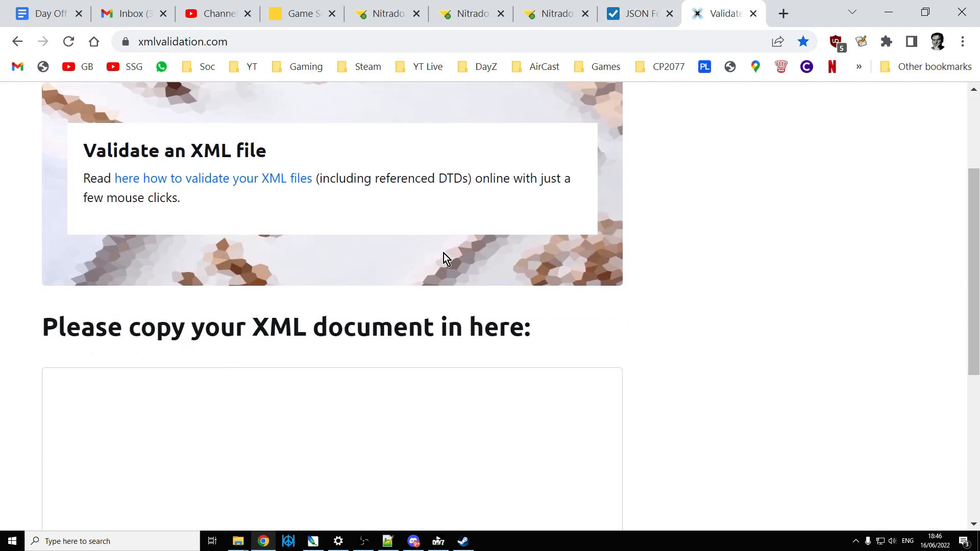
scroll(443, 255, "down", 6)
left_click(92, 334)
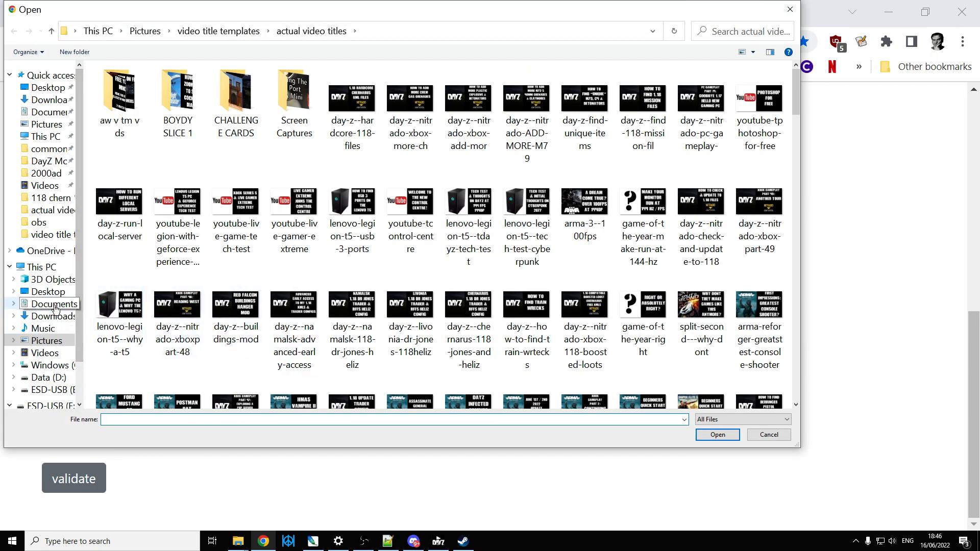
left_click(44, 149)
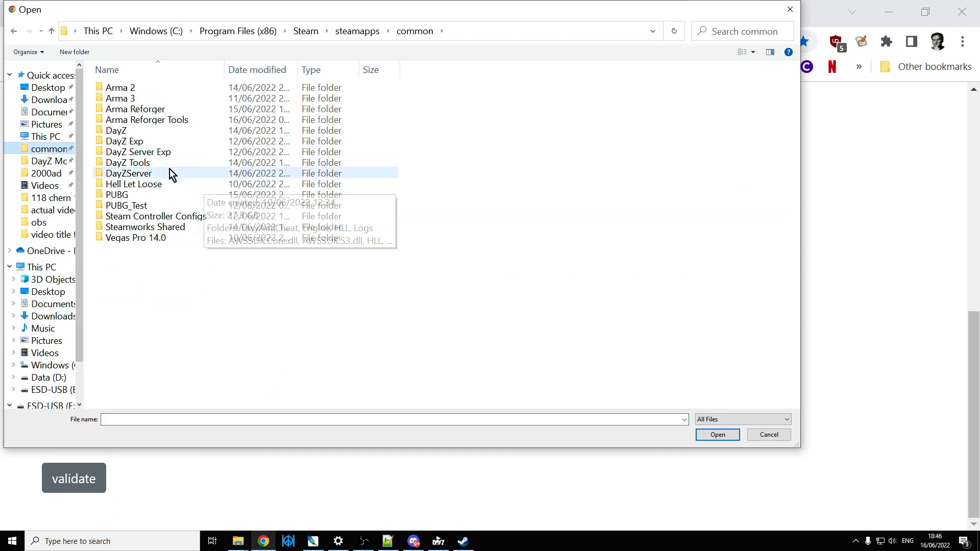
double_click(136, 175)
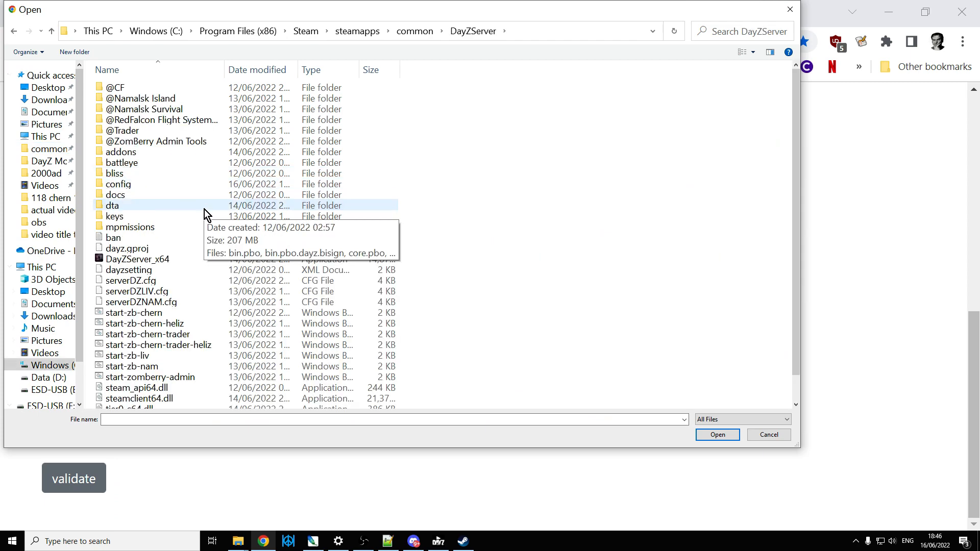
double_click(149, 227)
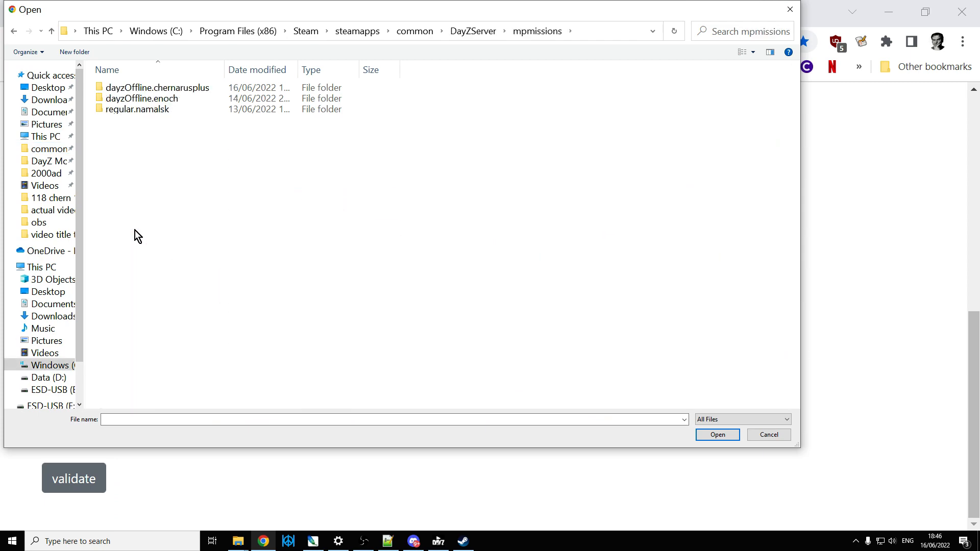
left_click(169, 91)
double_click(168, 90)
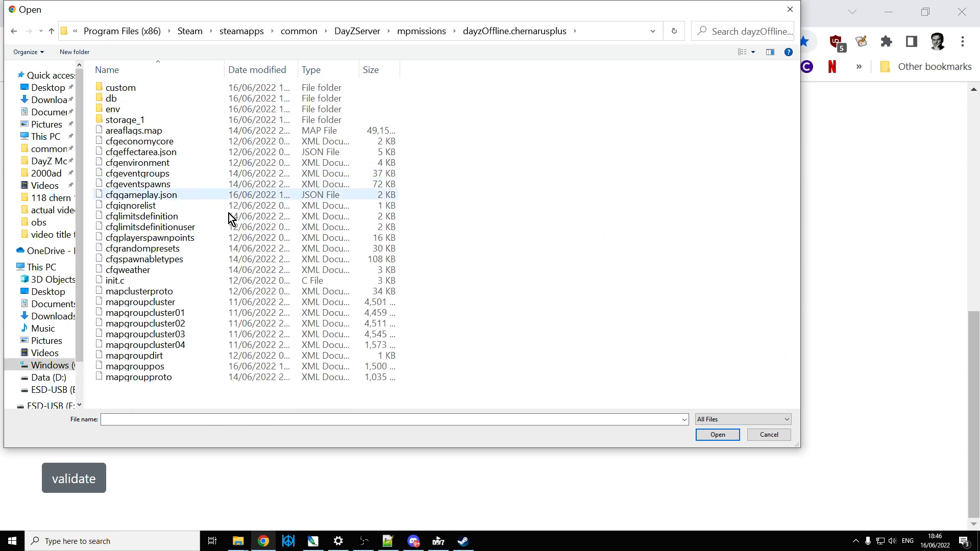
double_click(154, 367)
left_click(76, 478)
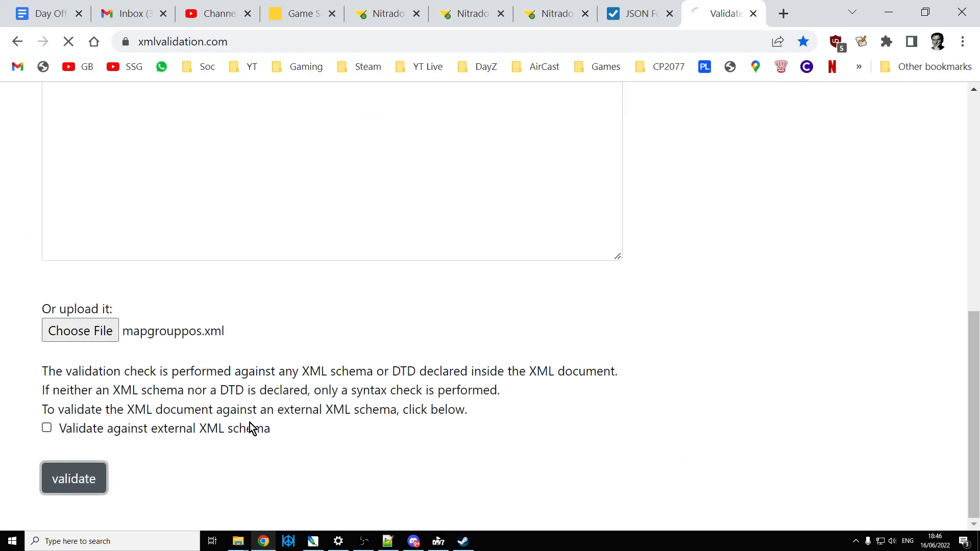
scroll(264, 383, "down", 2)
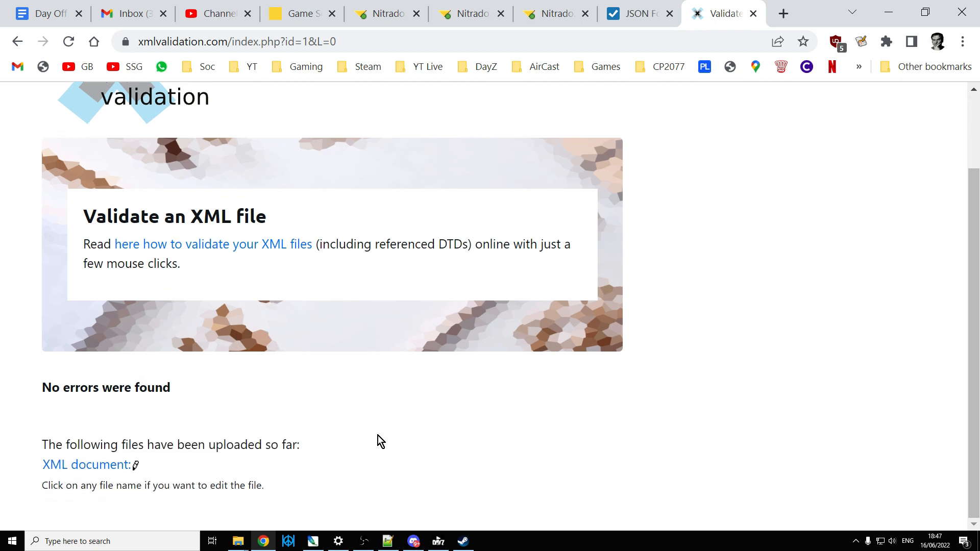
Step: Look at the dayzstandalone folder in the Nitrado file browser
left_click(236, 542)
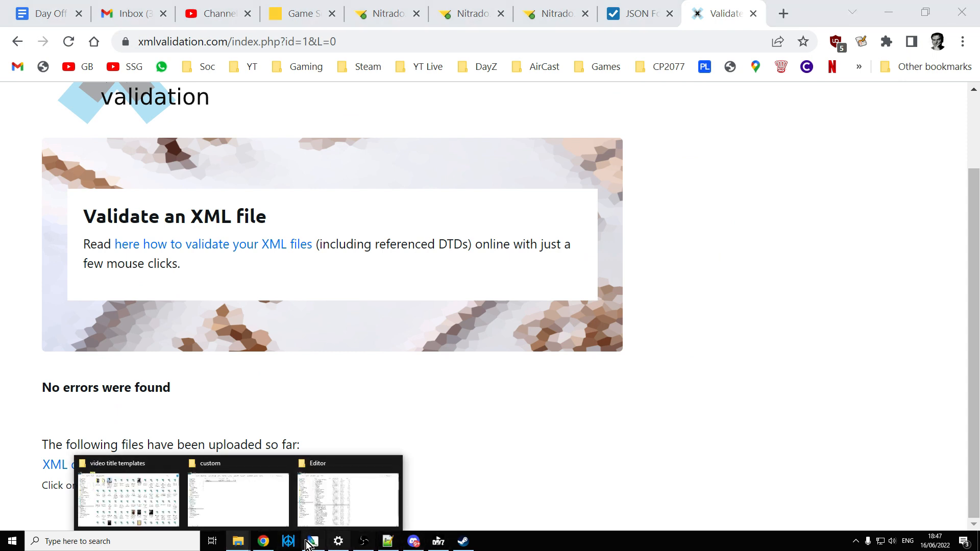
left_click(265, 542)
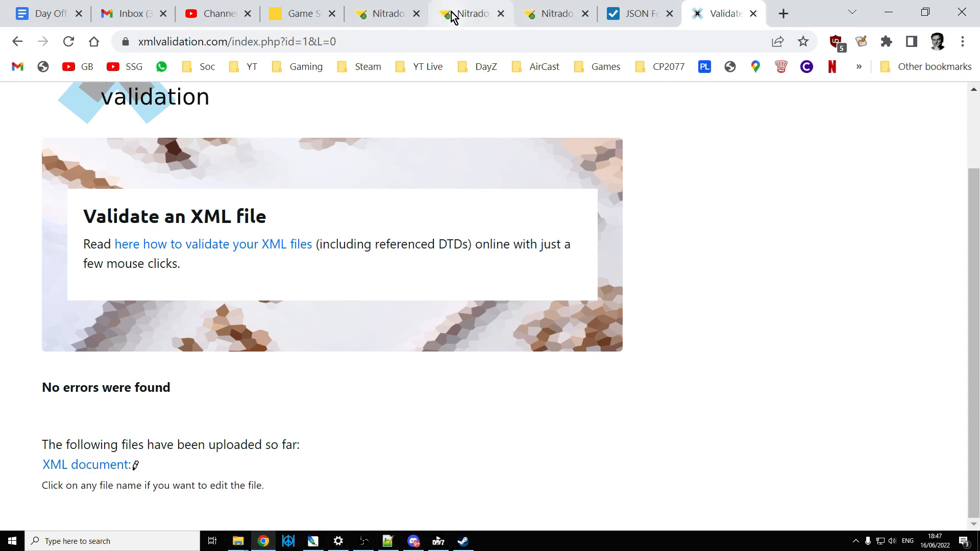
left_click(378, 15)
left_click(462, 17)
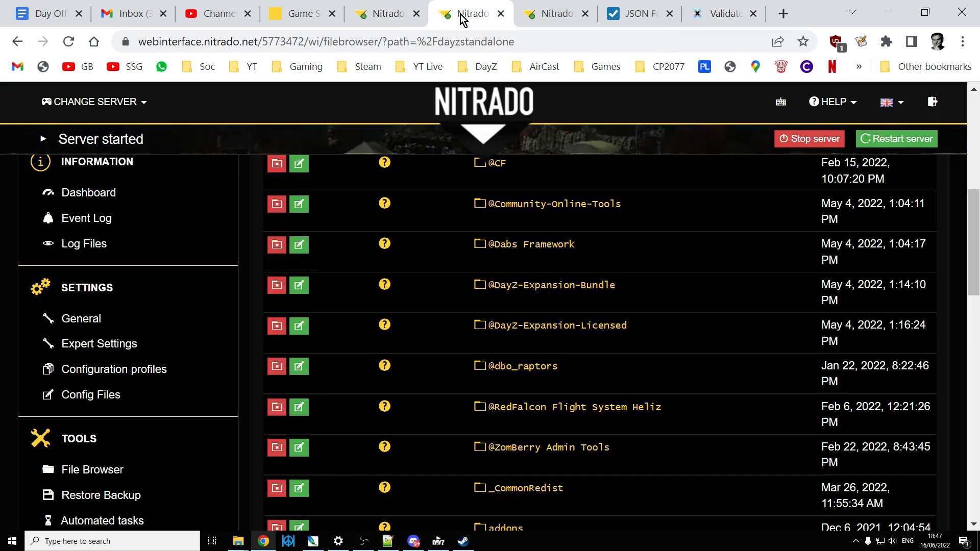
scroll(602, 400, "up", 3)
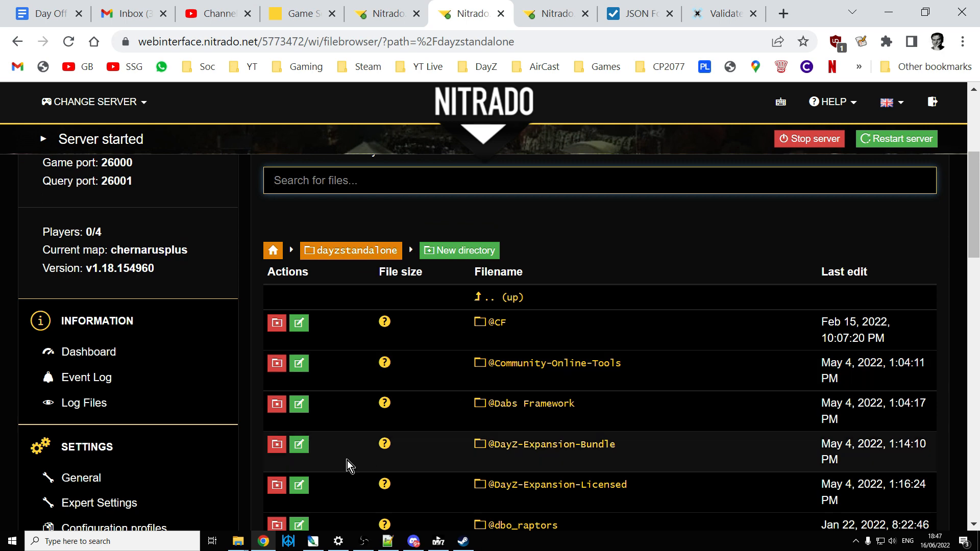
Step: Switch to File Explorer, go up to the DayZServer folder and run the start-zb-chern batch file, minimizing its console window
left_click(240, 542)
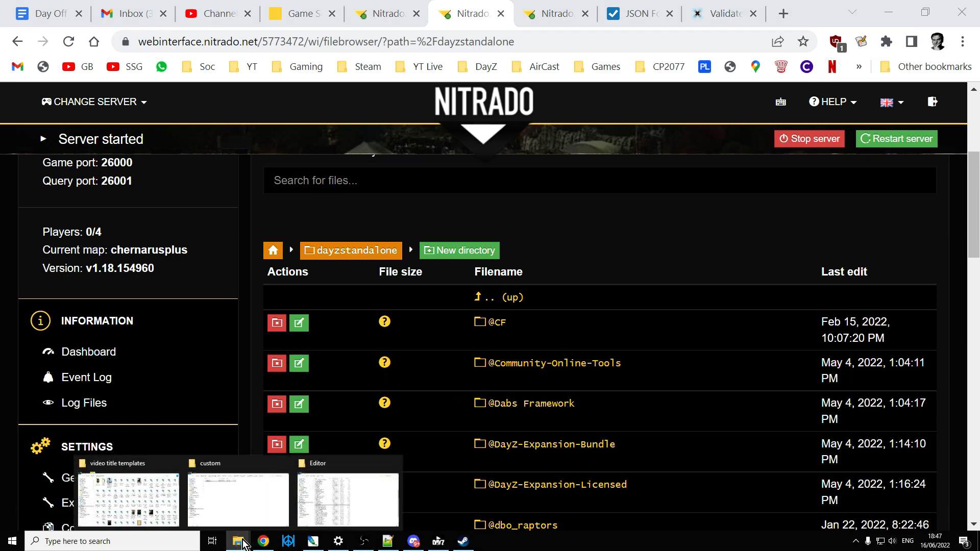
left_click(227, 513)
left_click(47, 39)
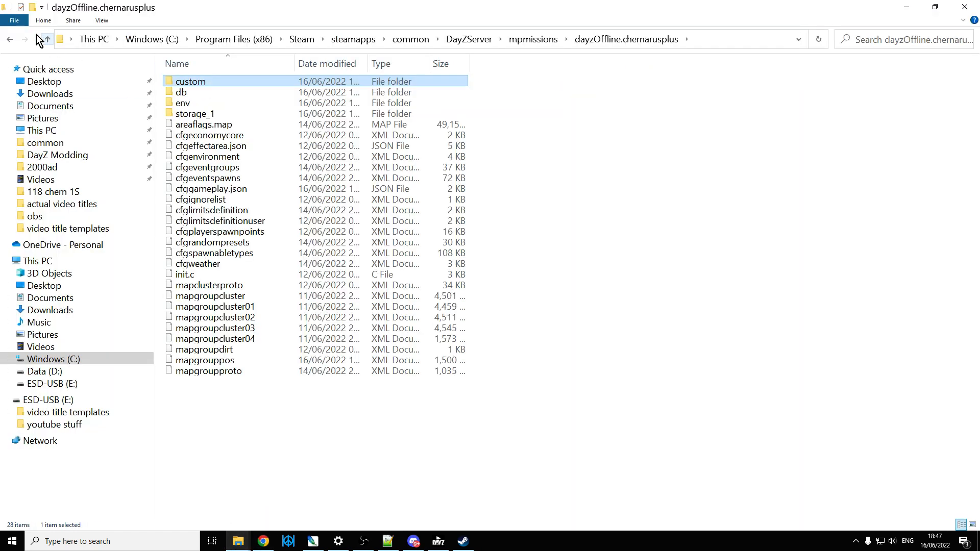
left_click(37, 39)
left_click(49, 40)
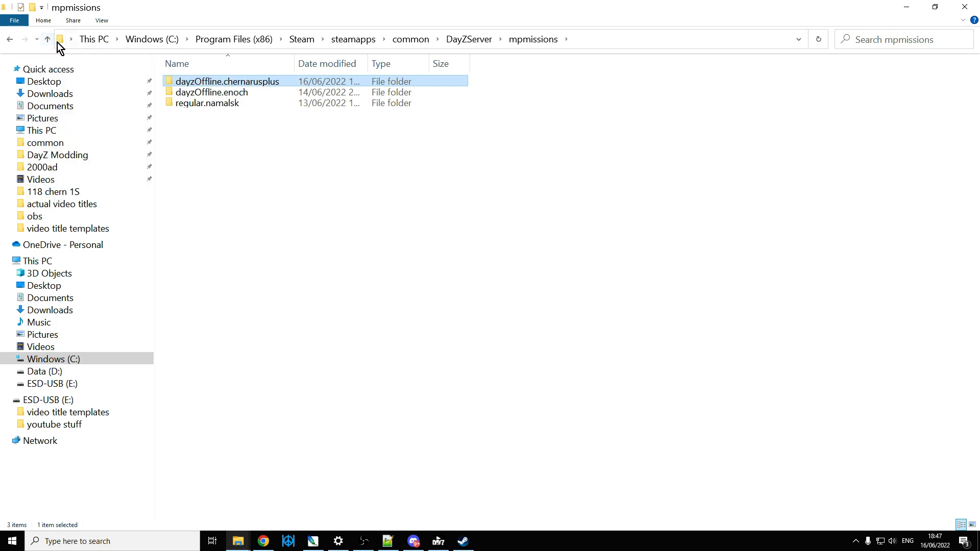
left_click(47, 39)
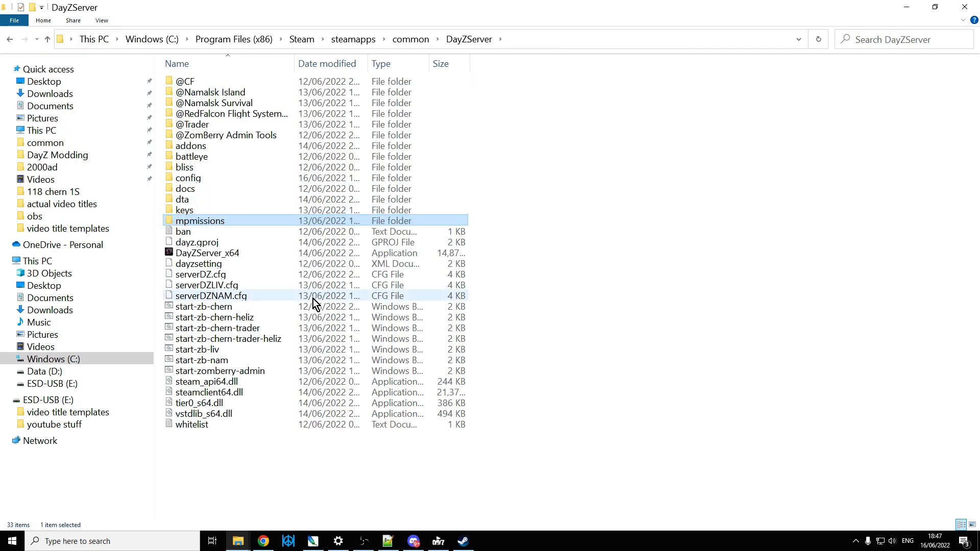
double_click(224, 308)
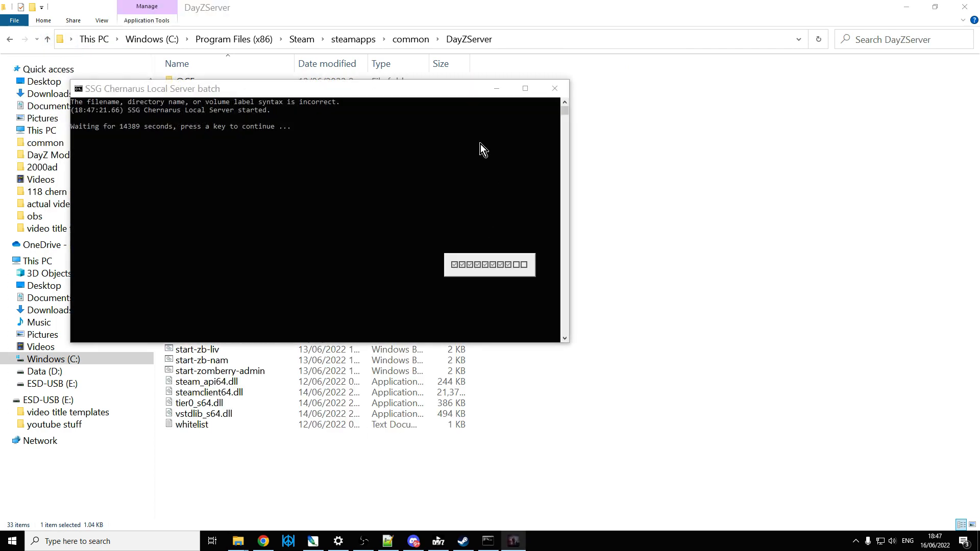
left_click(497, 89)
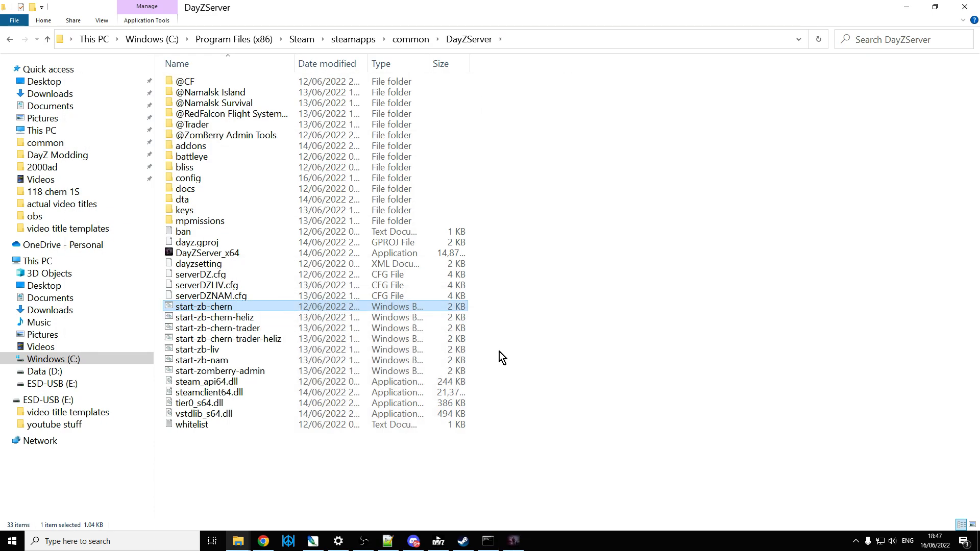
Step: Switch to the DayZ Launcher, refresh the LAN servers and join LOCAL NAMALSK with its required mods set up
left_click(439, 542)
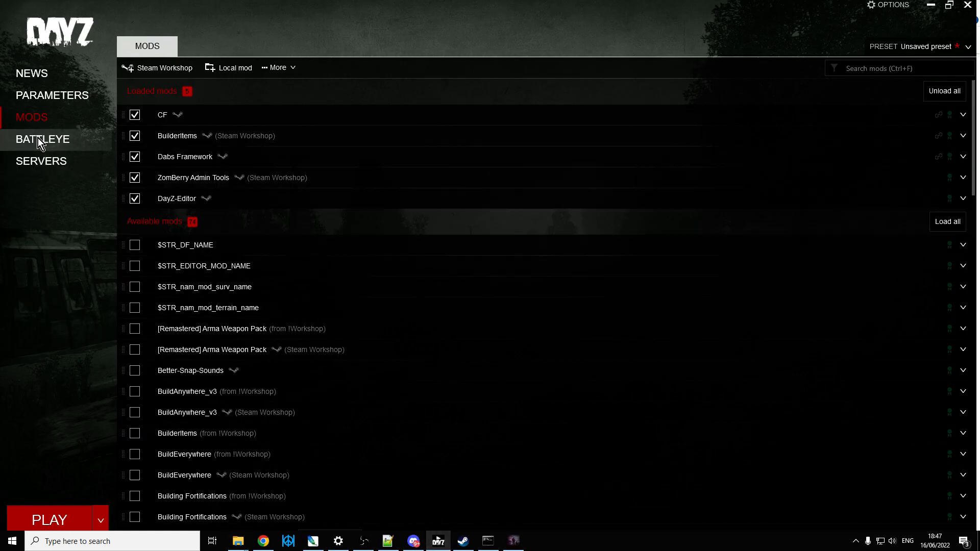
left_click(42, 163)
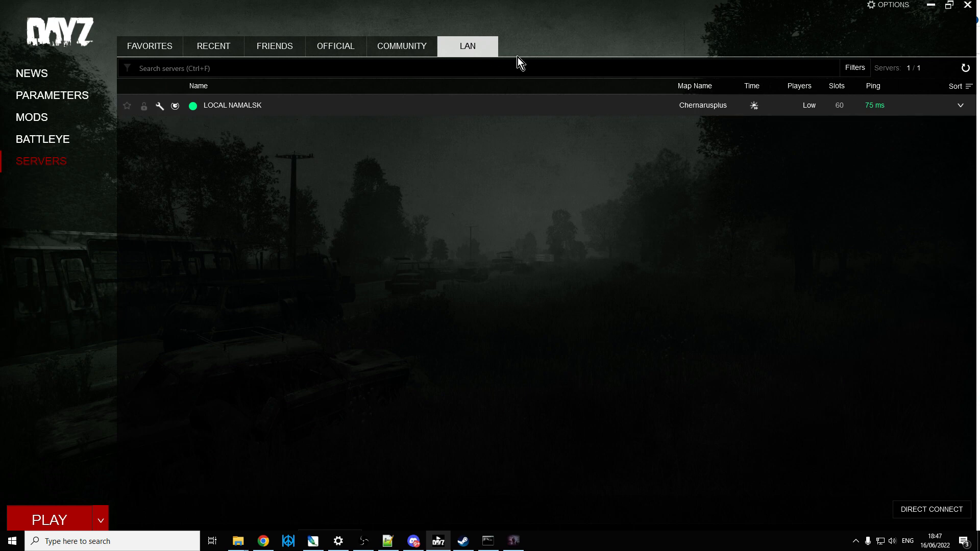
left_click(965, 68)
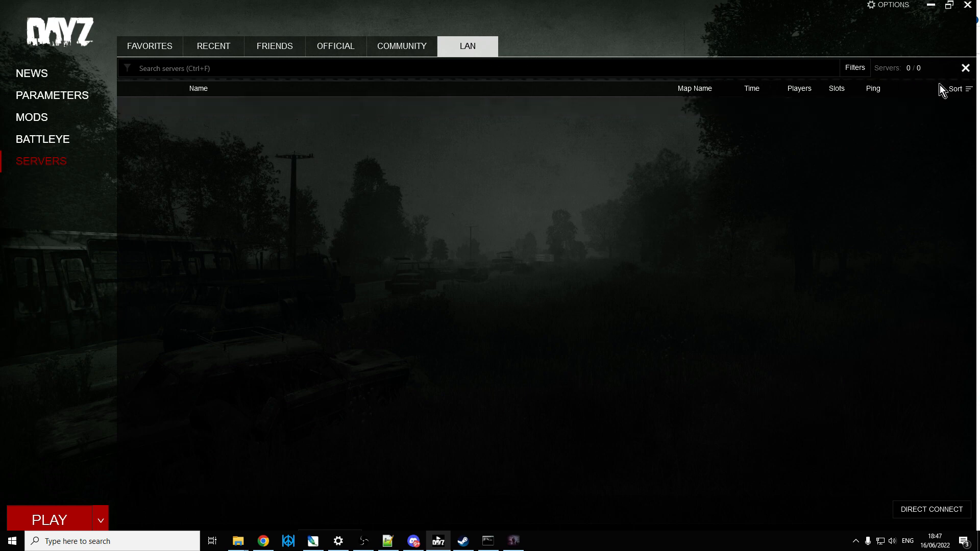
left_click(915, 107)
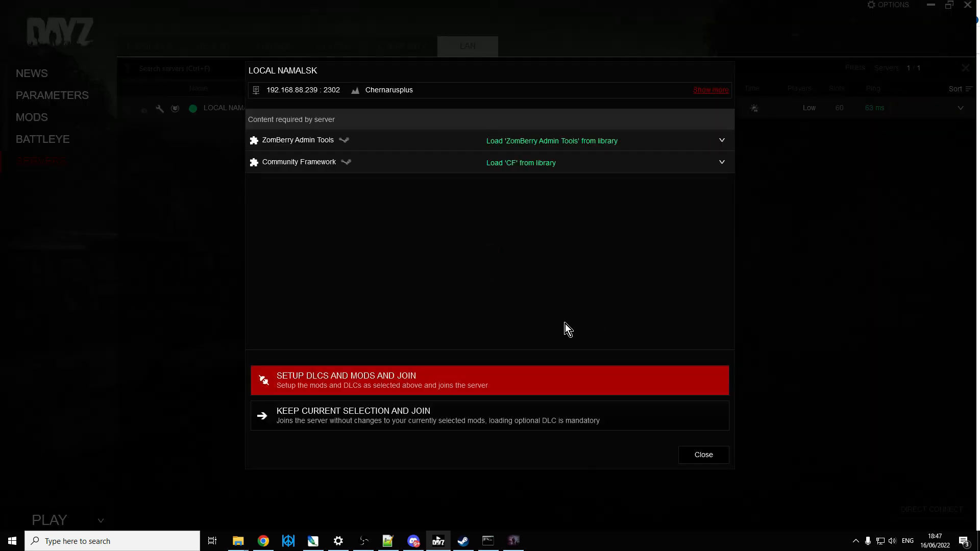
left_click(371, 385)
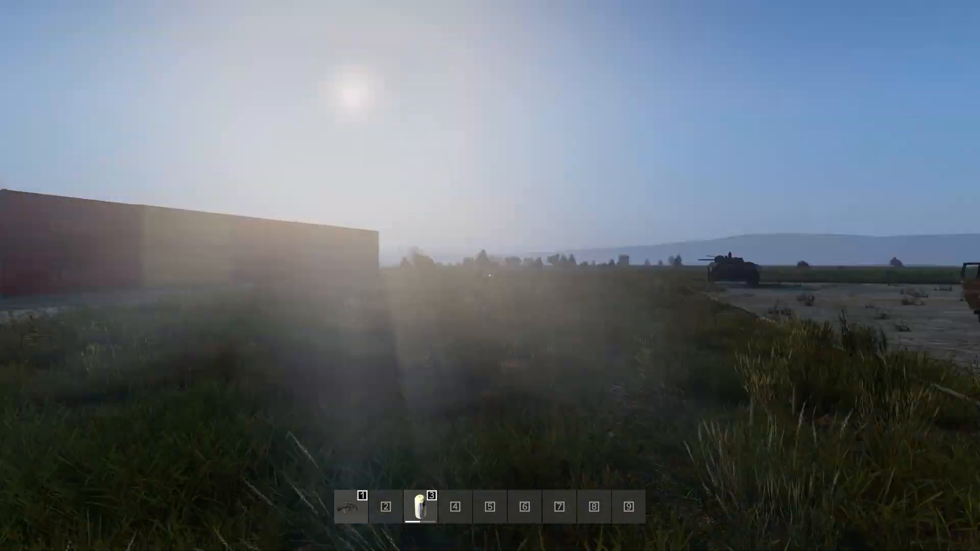
Step: Change to third-person view and walk across the airfield to the entrance of the camp's tent
key("w")
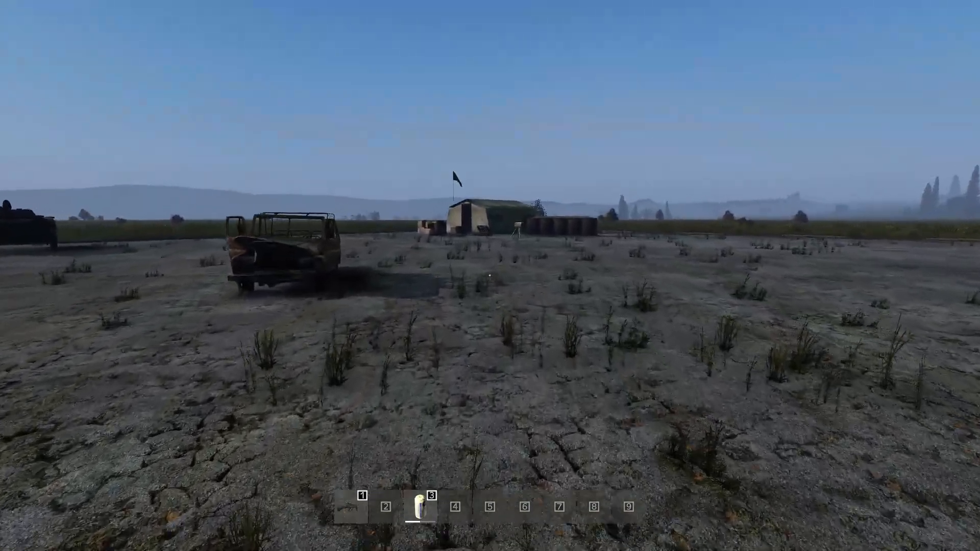
key("Return")
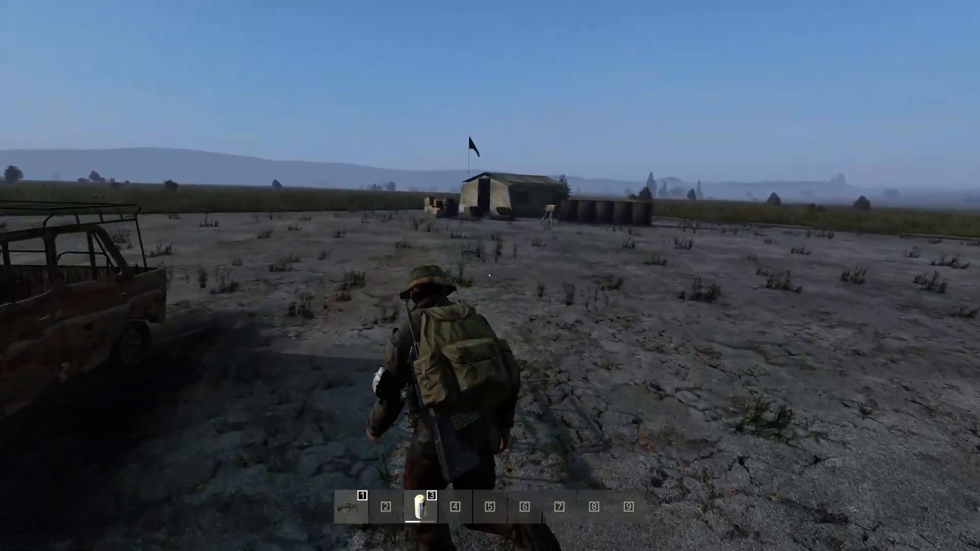
key("w")
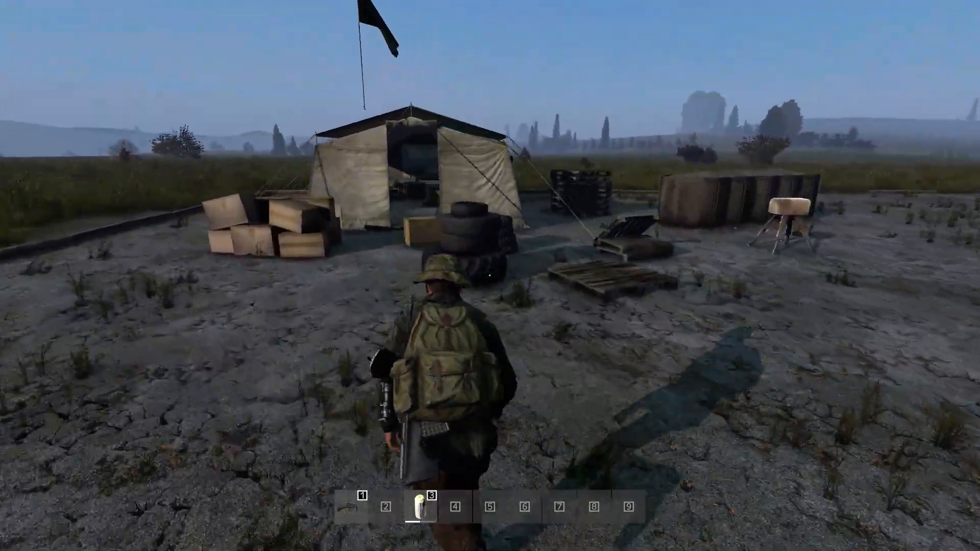
Step: Enter the tent and examine the tables, drill press and crates for placed objects and loot
key("w")
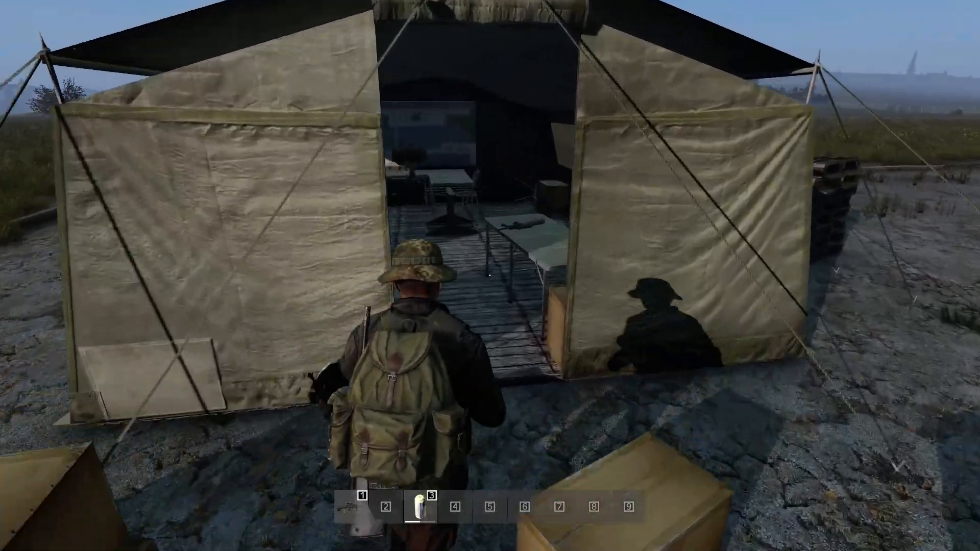
key("w")
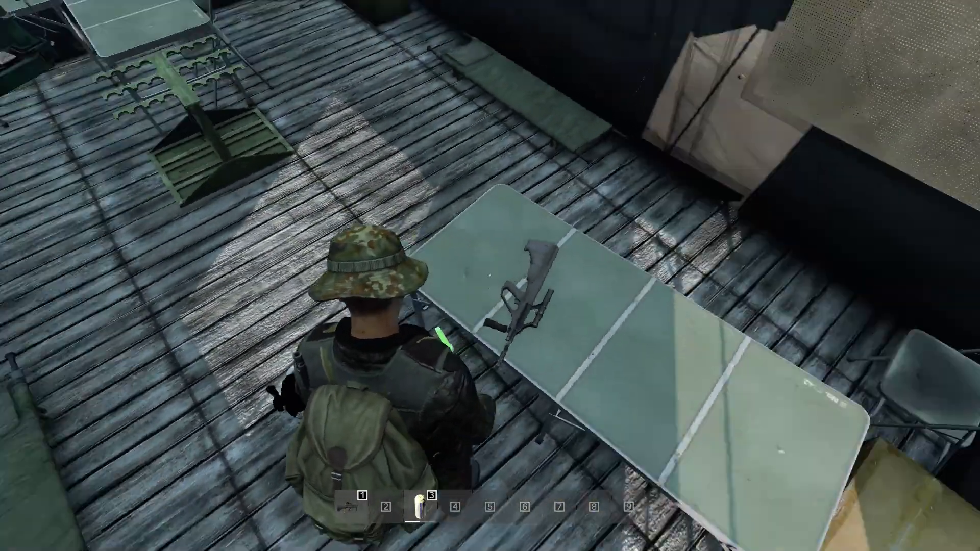
key("w")
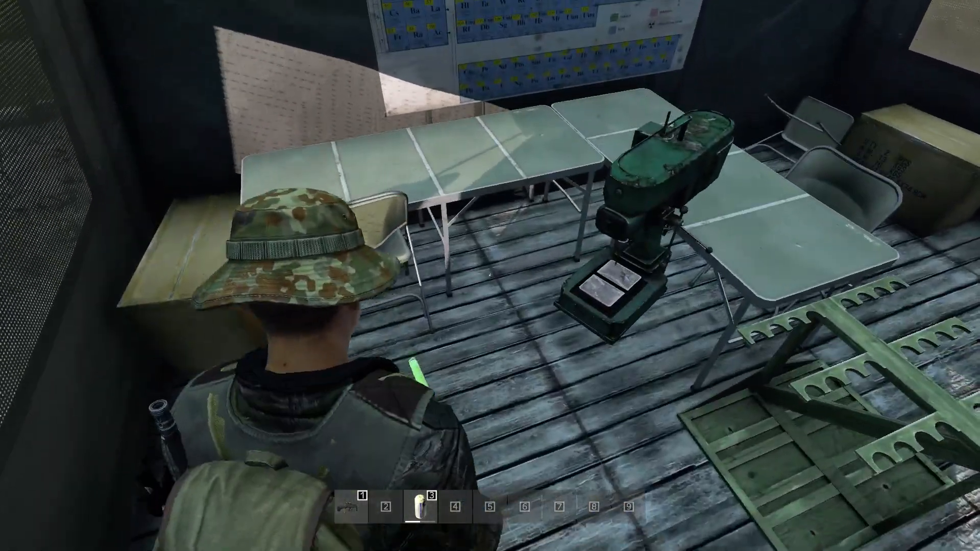
key("s")
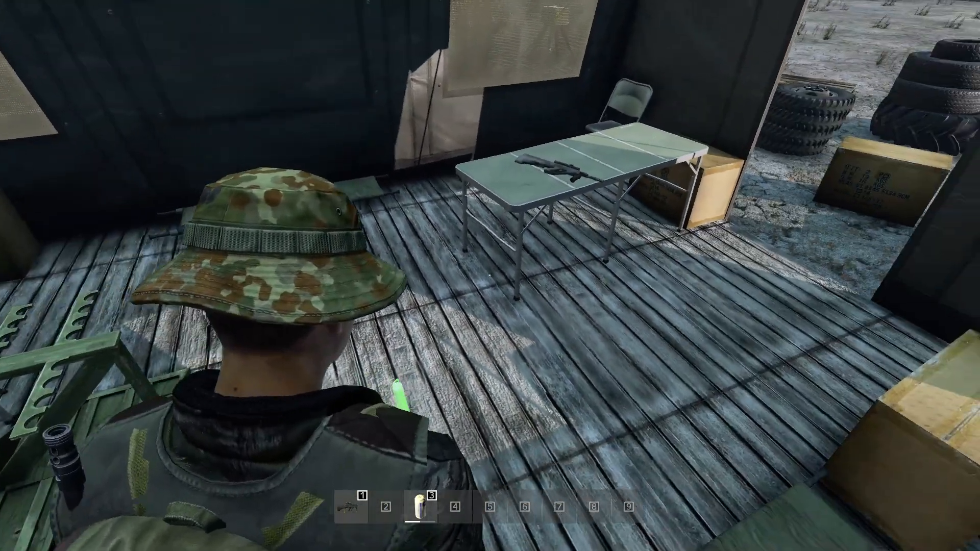
Step: Walk around outside the tent and examine the tyre stacks, pallets, vaulting horse and sand-filled barriers
key("w")
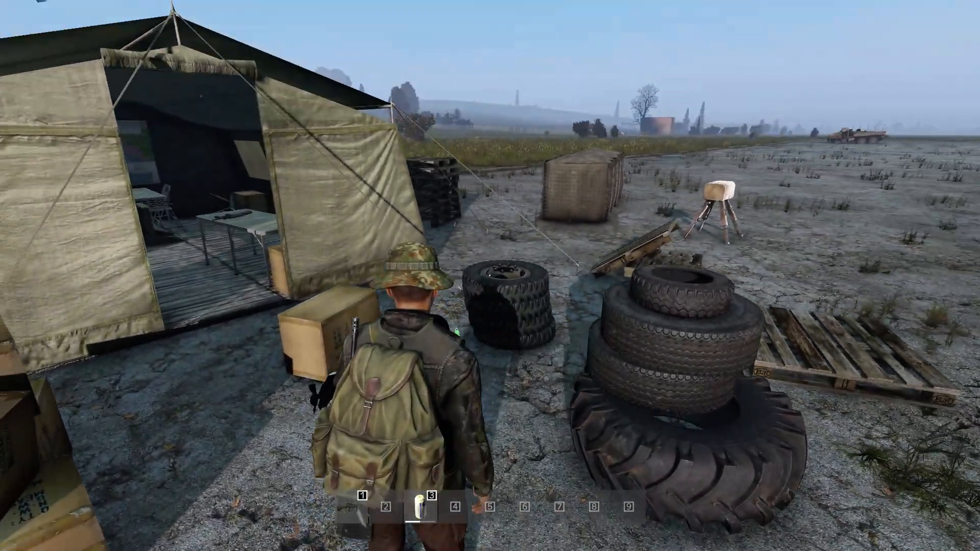
key("w")
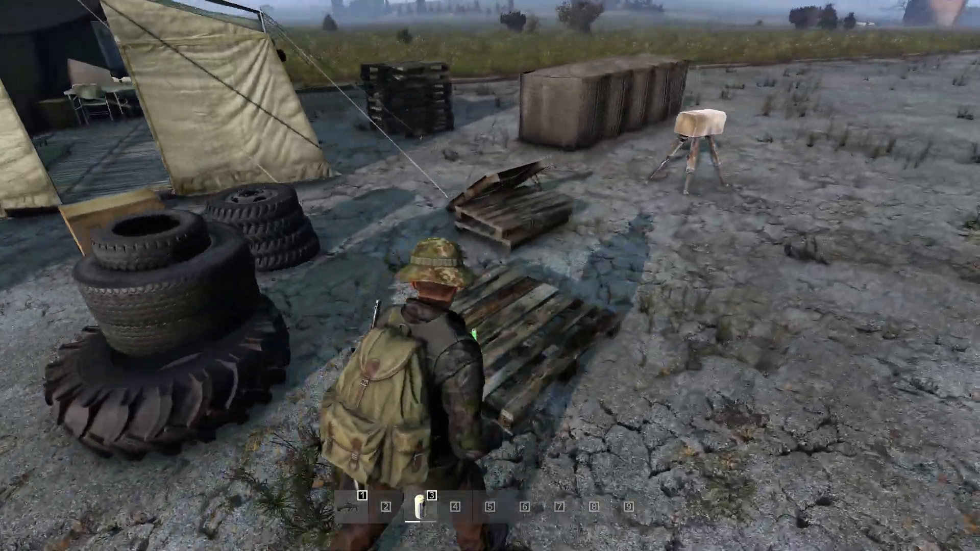
key("w")
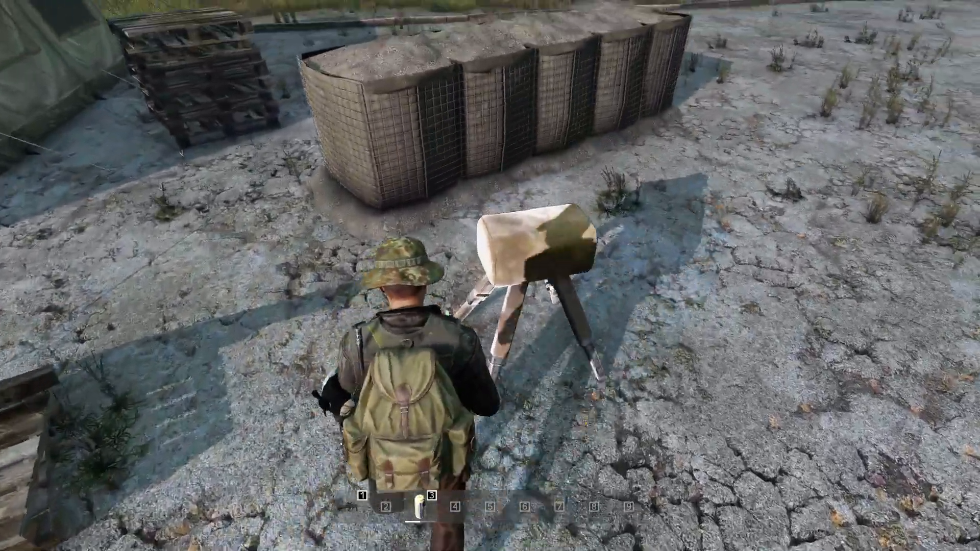
key("w")
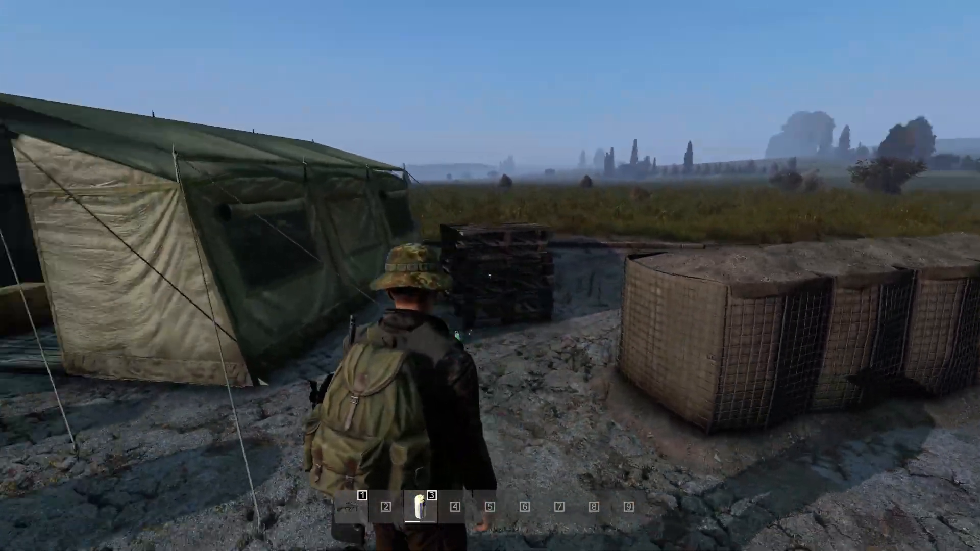
Step: Go back into the tent in first-person view and examine the wall chart, drill press, rack, tables and crates
key("w")
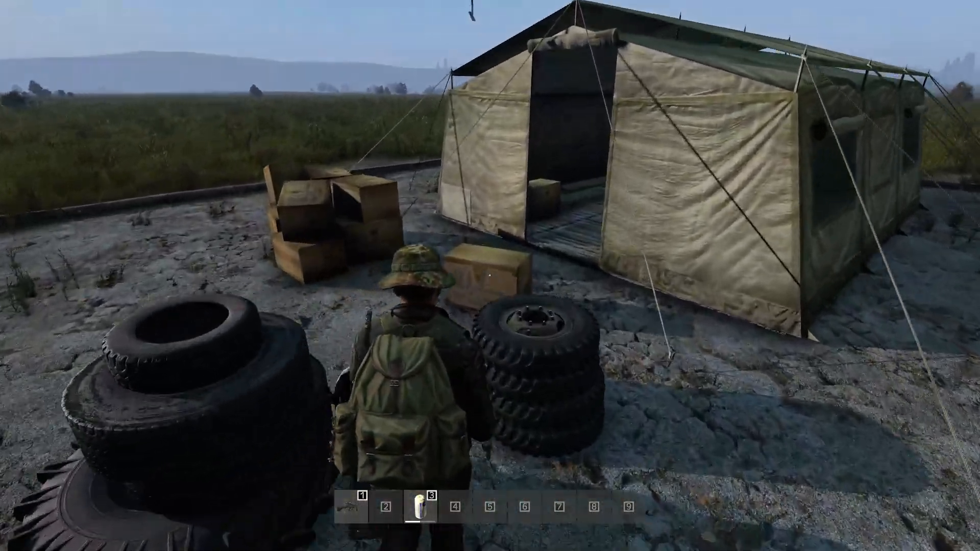
key("w")
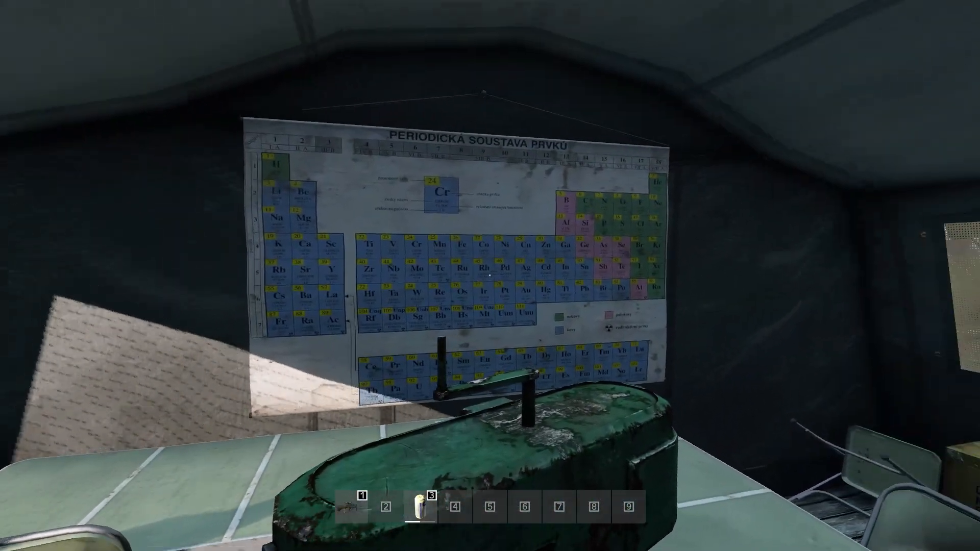
key("s")
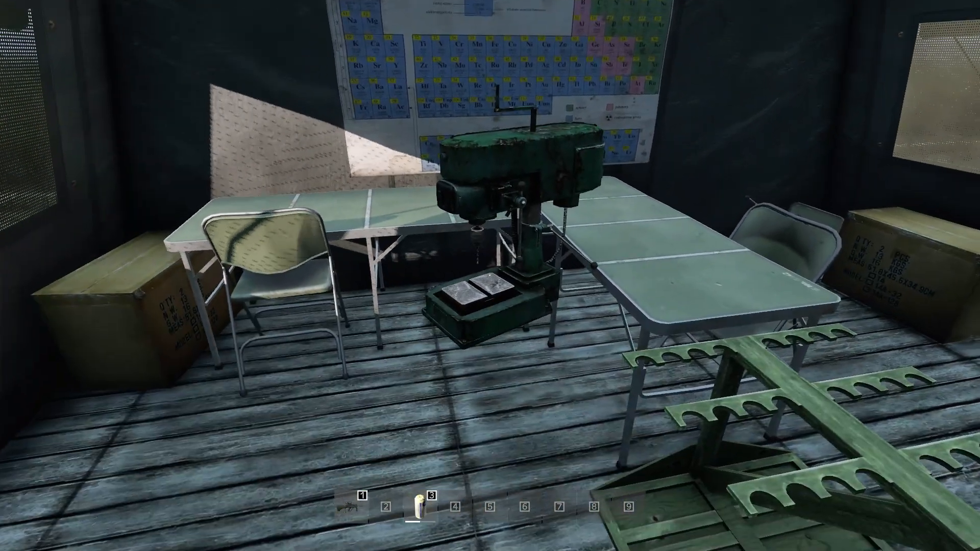
key("d")
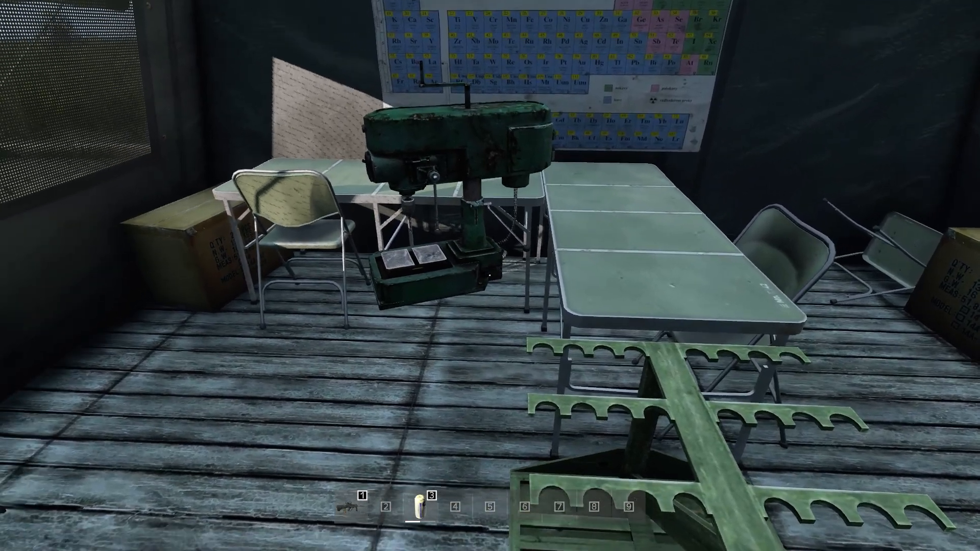
key("a")
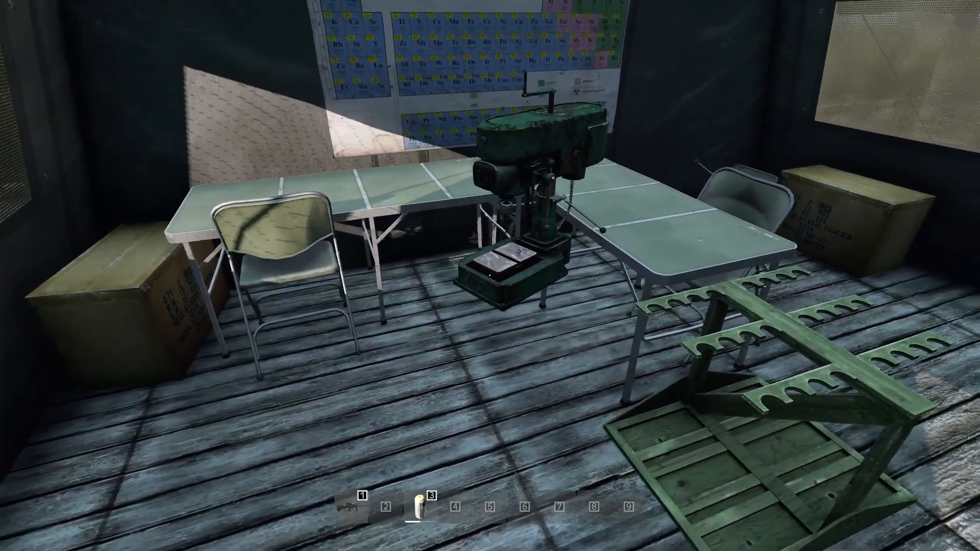
key("a")
key("w")
key("a")
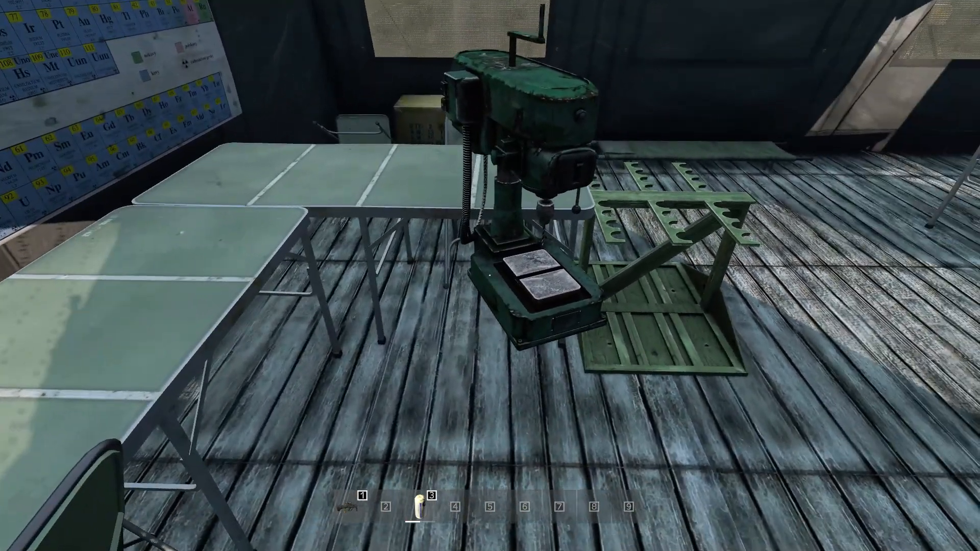
key("d")
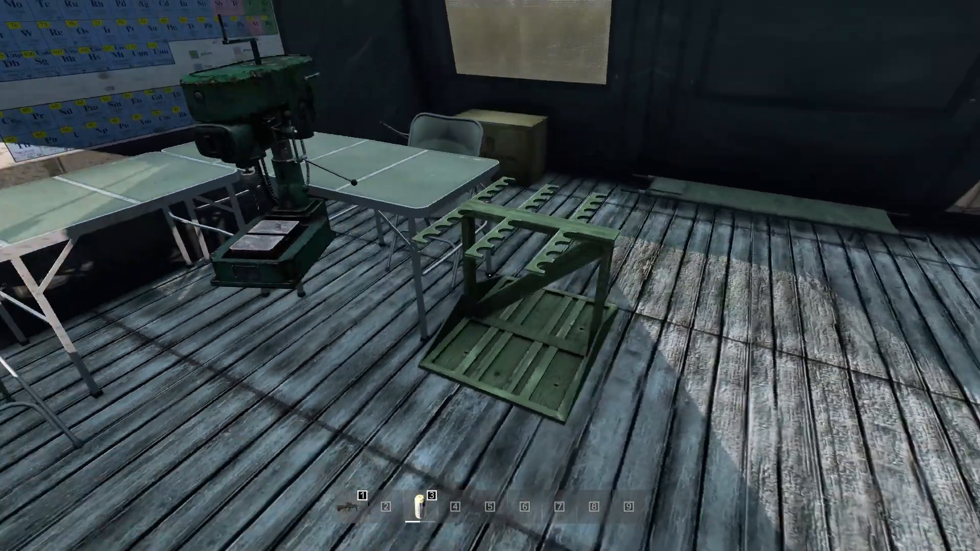
key("w")
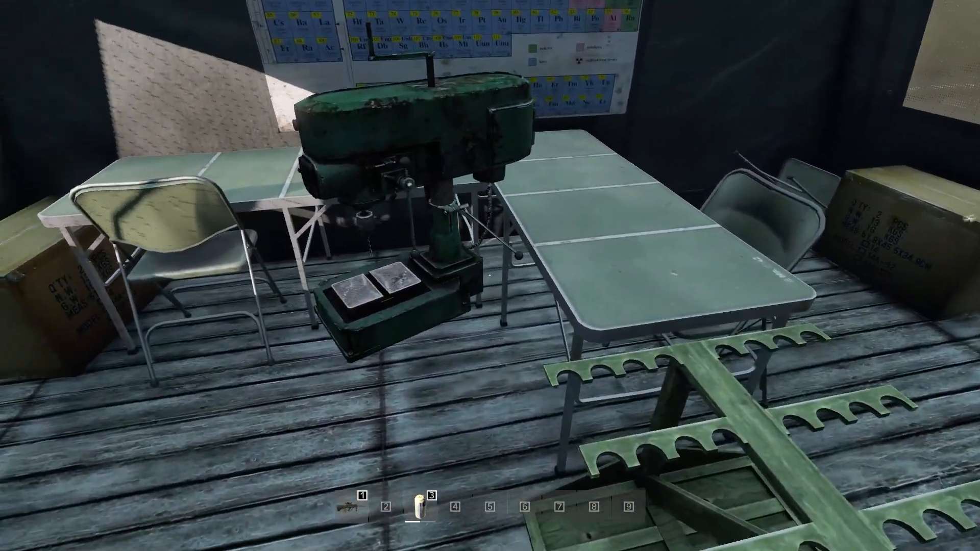
key("s")
key("w")
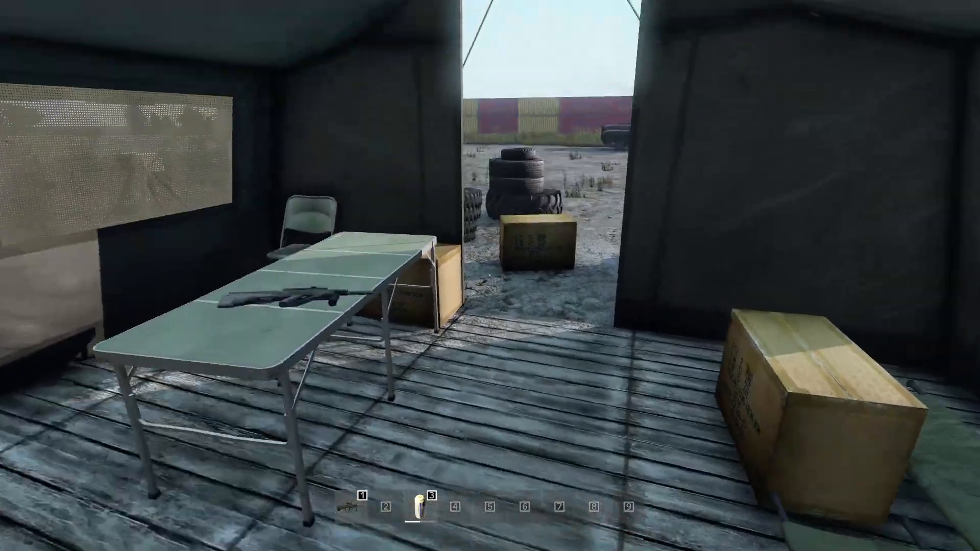
Step: Leave the tent, examine the camp's exterior and flag from several sides and distances, and switch out of the game
key("w")
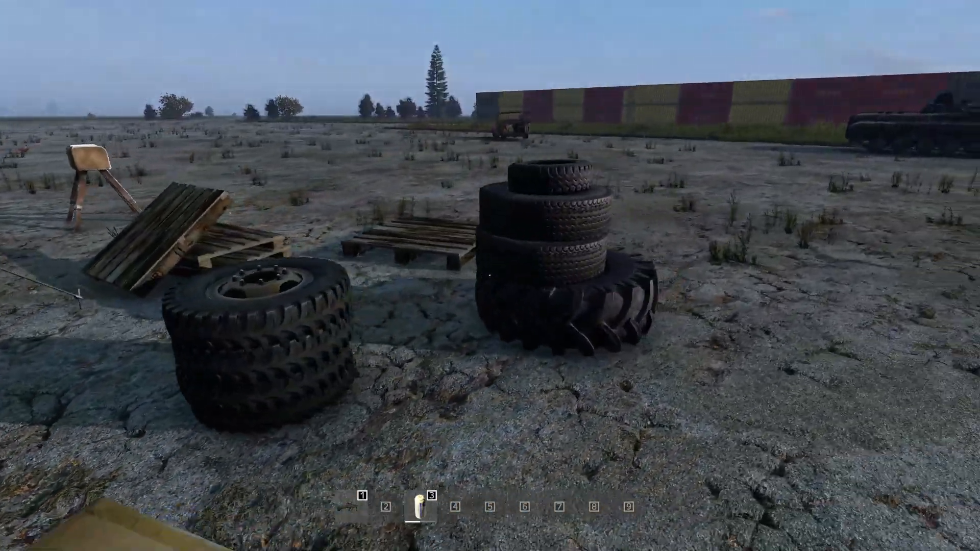
key("d")
key("s")
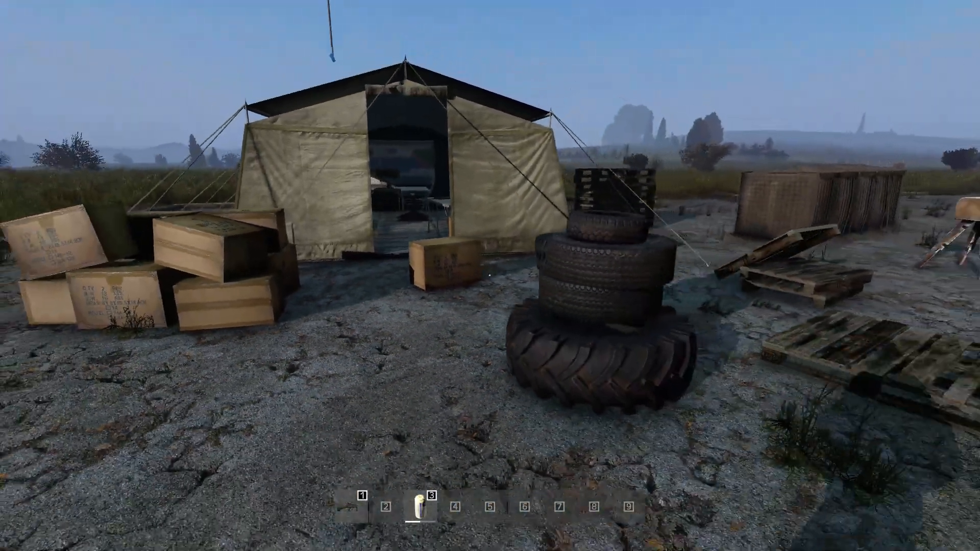
key("d")
key("s")
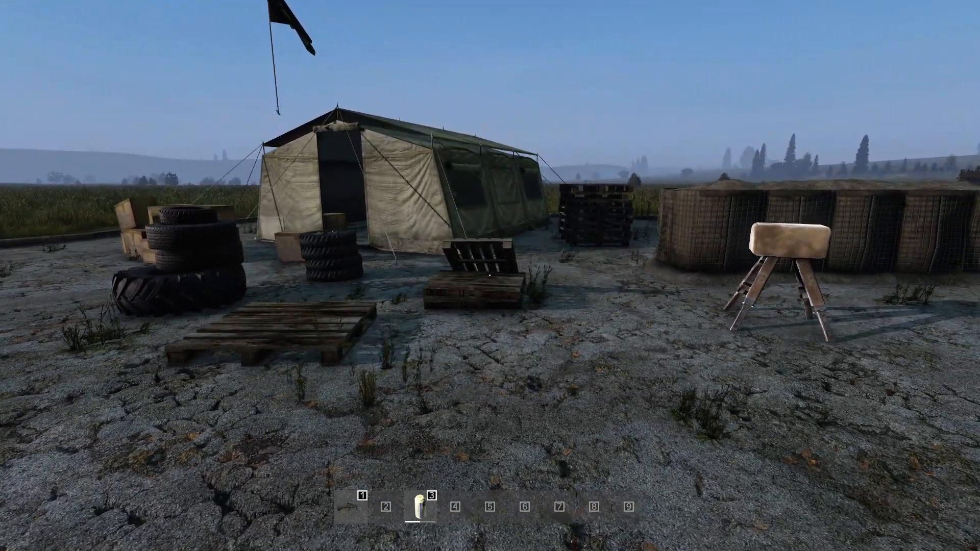
key("w")
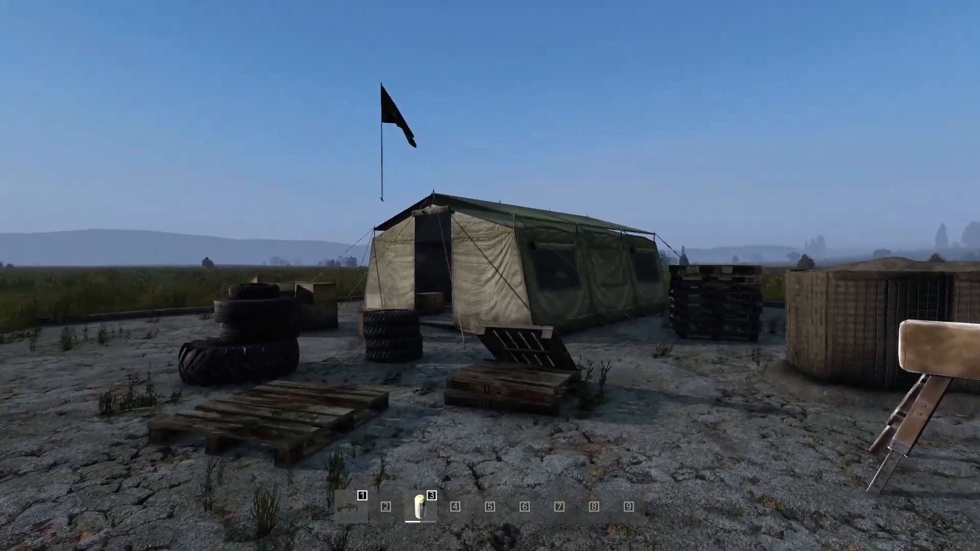
key("w")
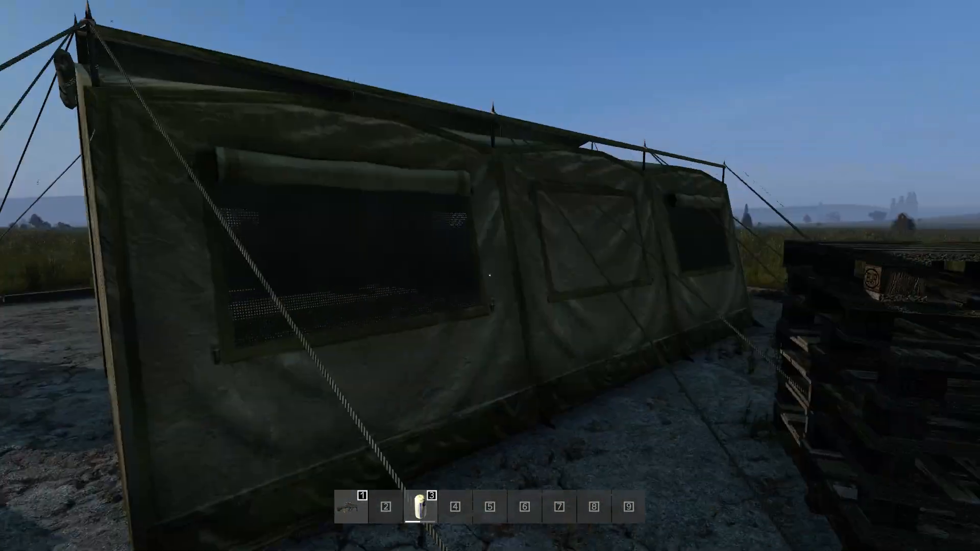
key("a")
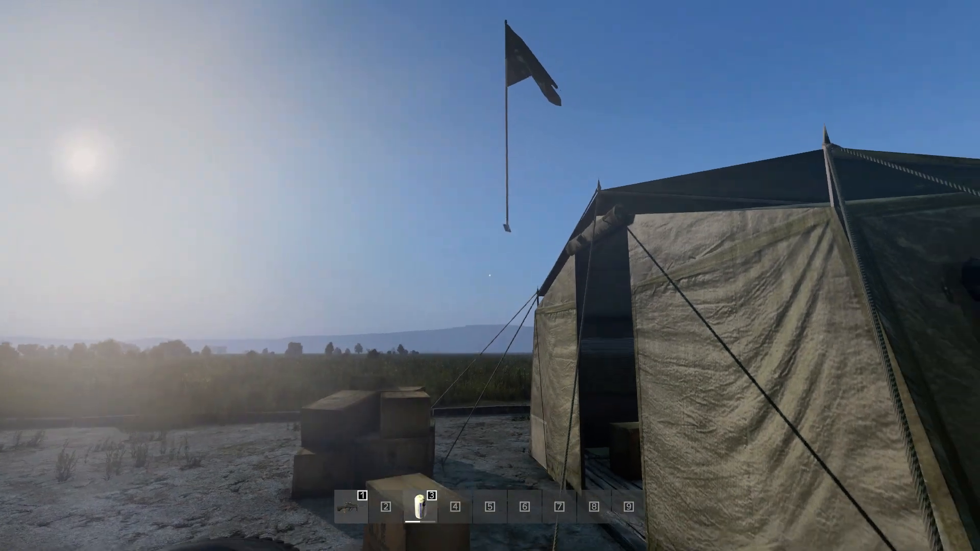
key("s")
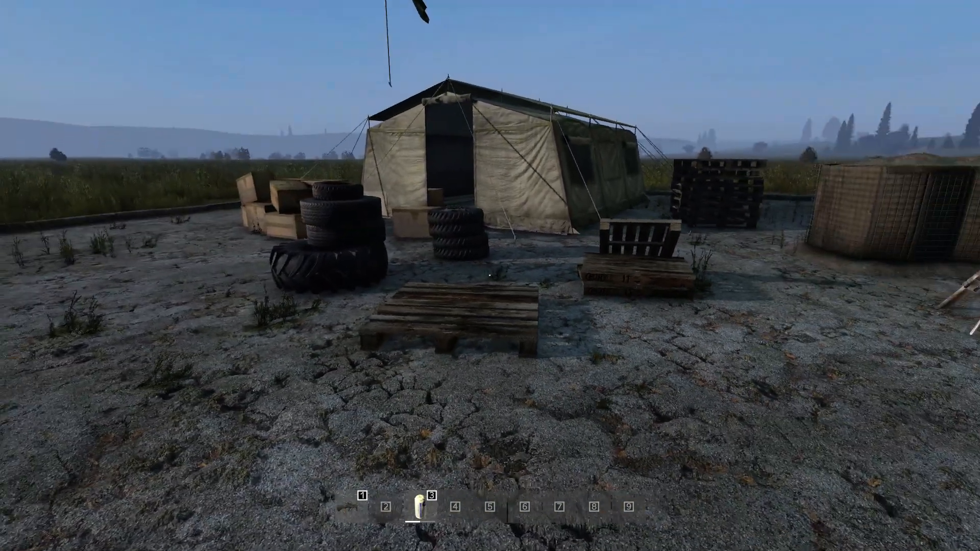
key("s")
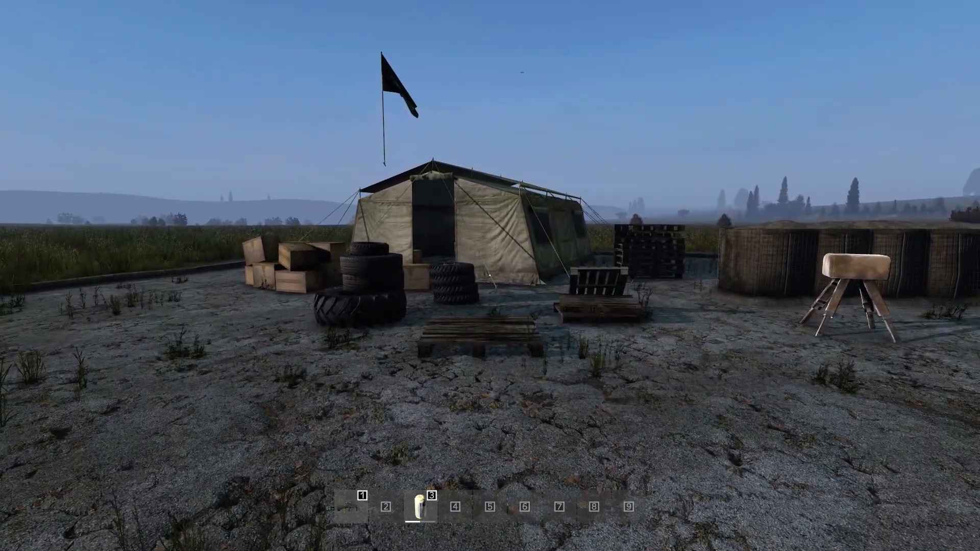
key("super+Tab")
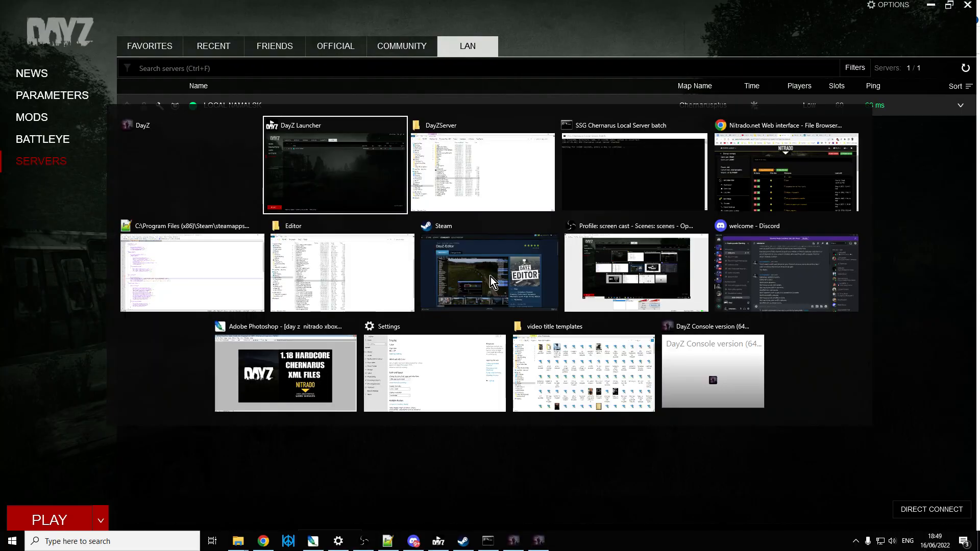